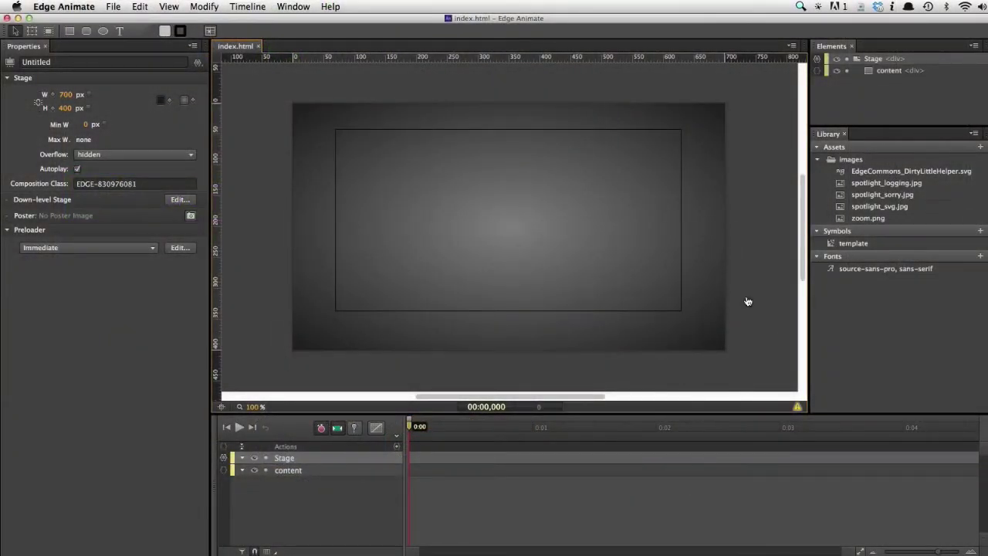
Preview the composition in the browser and examine the title and description of the Interactive SVG list entry.
key(super+Return)
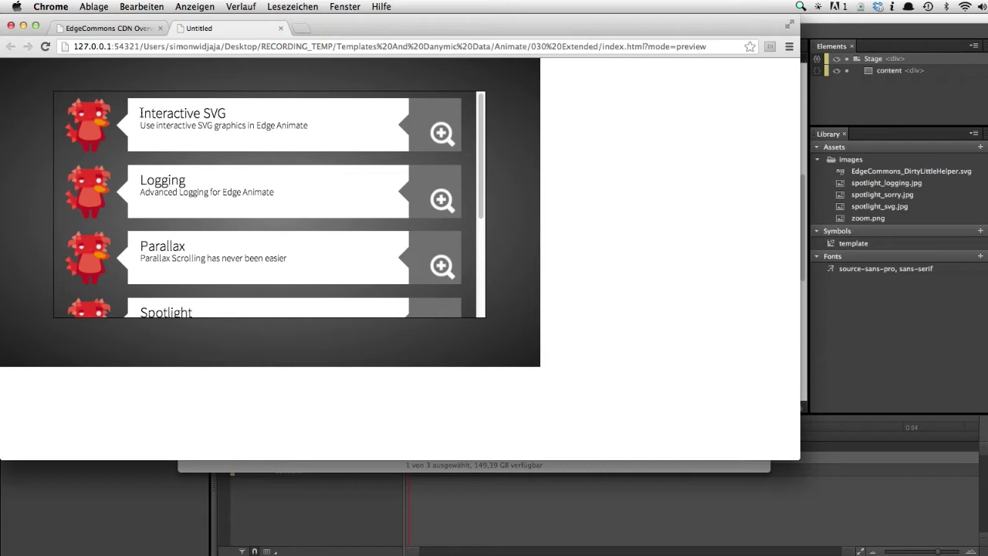
drag(141, 112, 230, 113)
click(282, 120)
drag(307, 125, 139, 113)
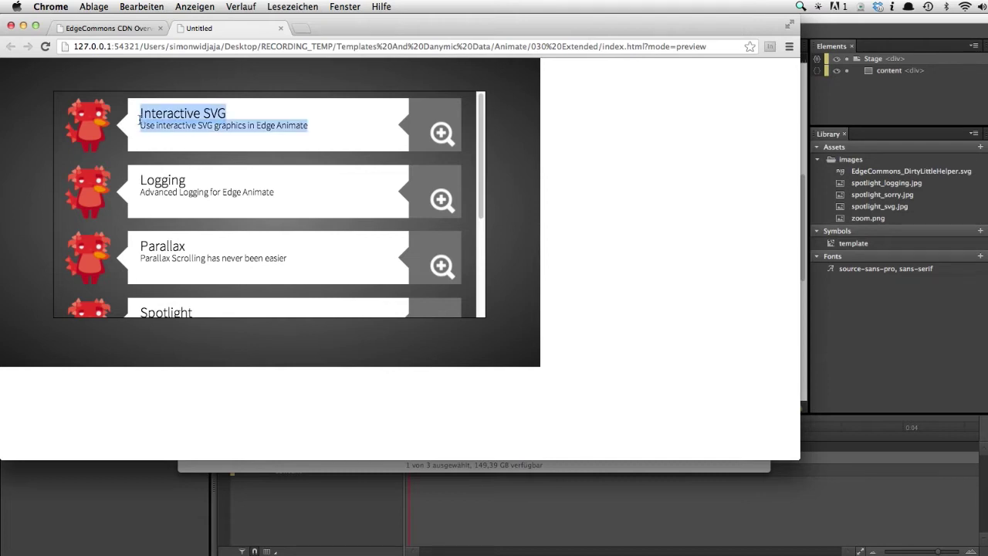
click(185, 125)
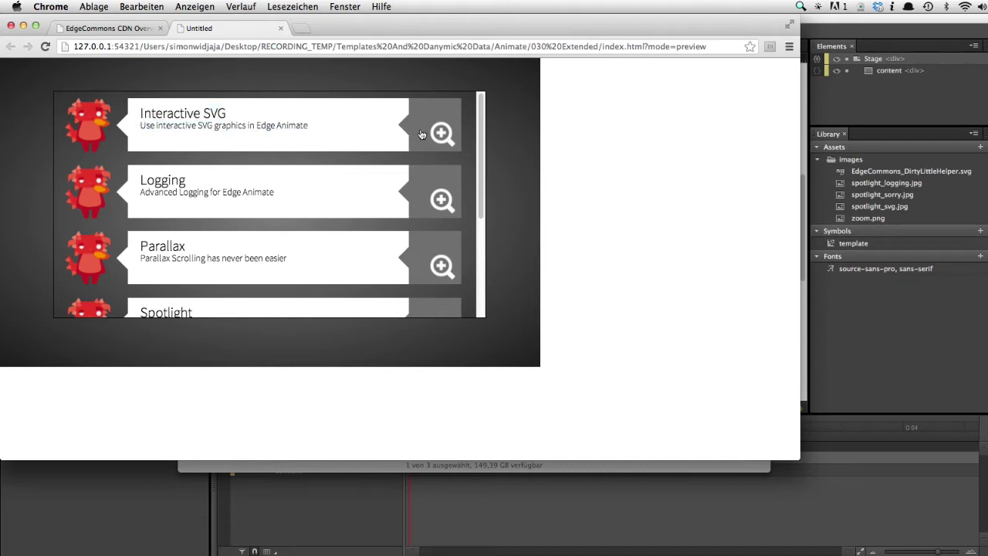
View and close the spotlight images of the Interactive SVG and Logging entries in the previewed list.
click(422, 135)
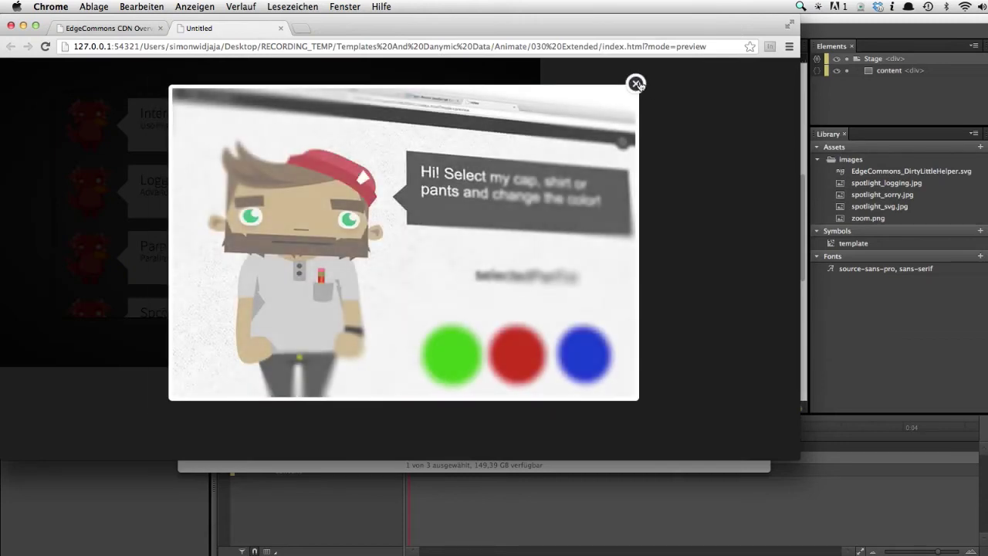
click(636, 83)
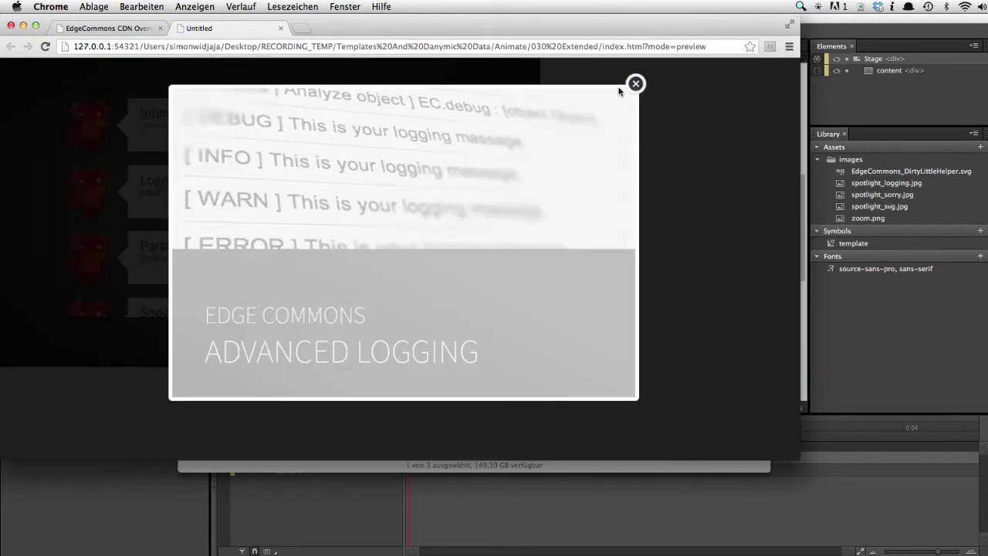
click(635, 83)
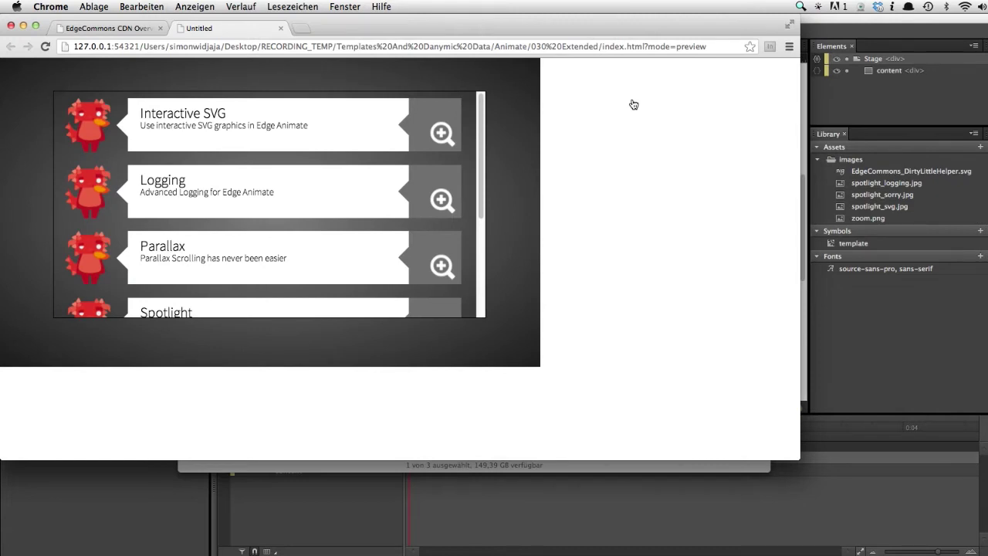
click(458, 132)
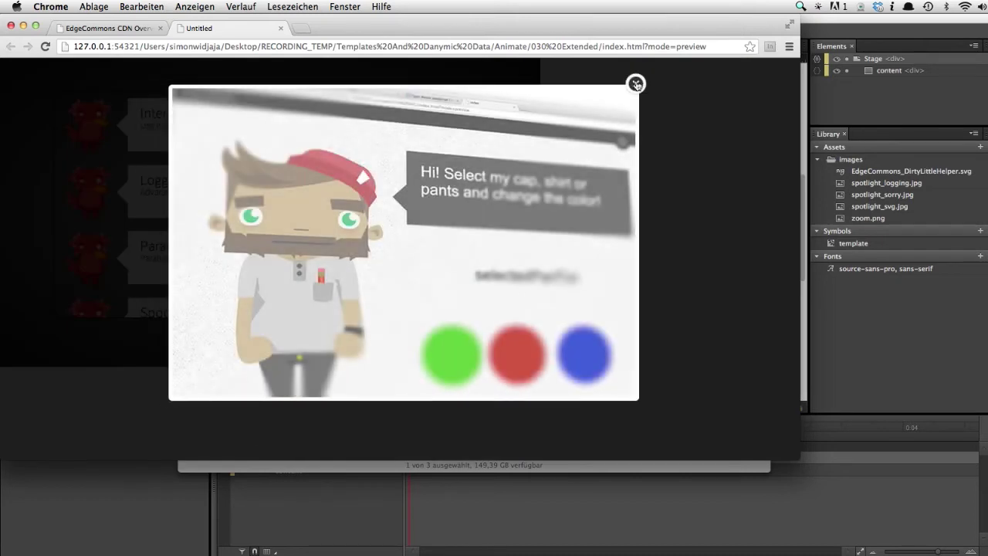
click(636, 83)
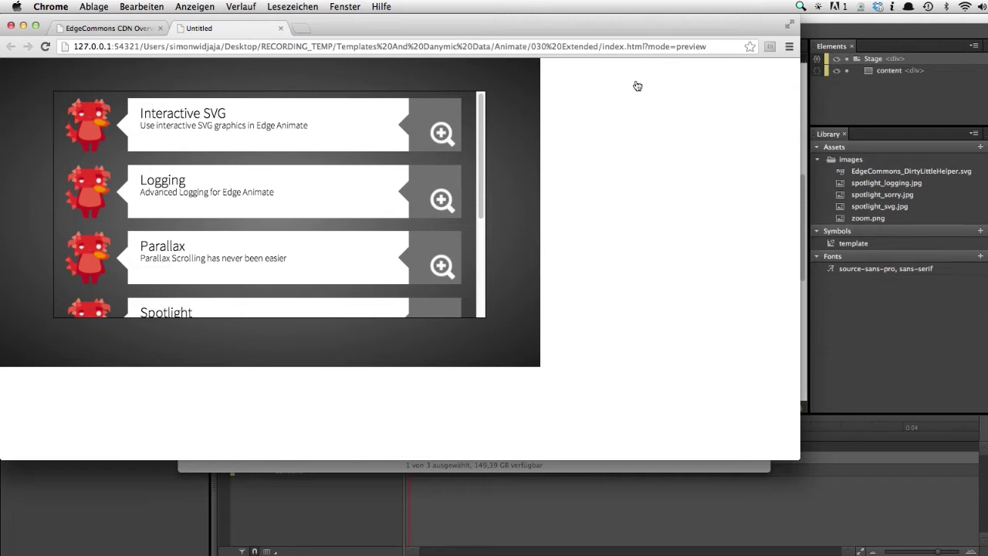
click(421, 366)
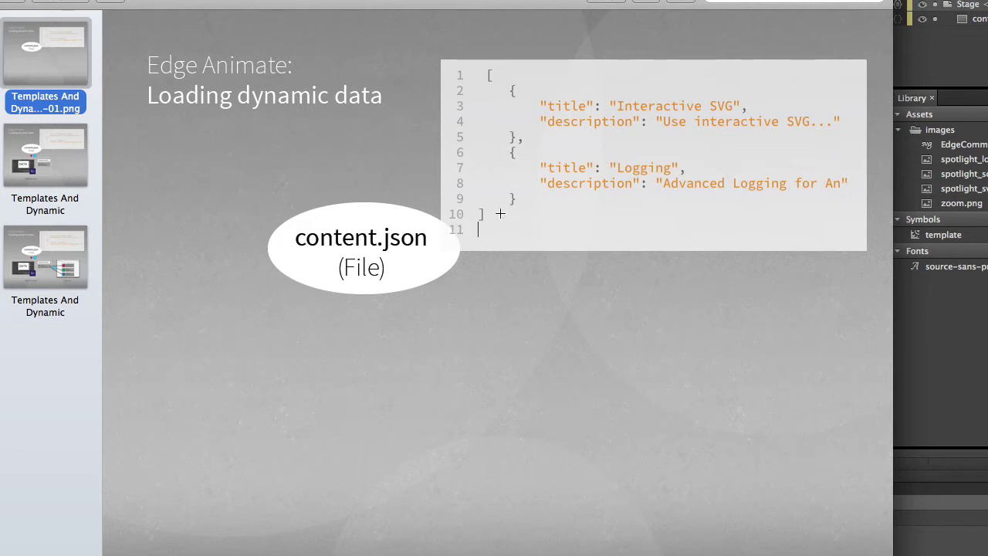
Switch to Brackets and examine the overall array structure of content.json in the 030 Extended folder.
key(super+Tab)
key(super+Tab)
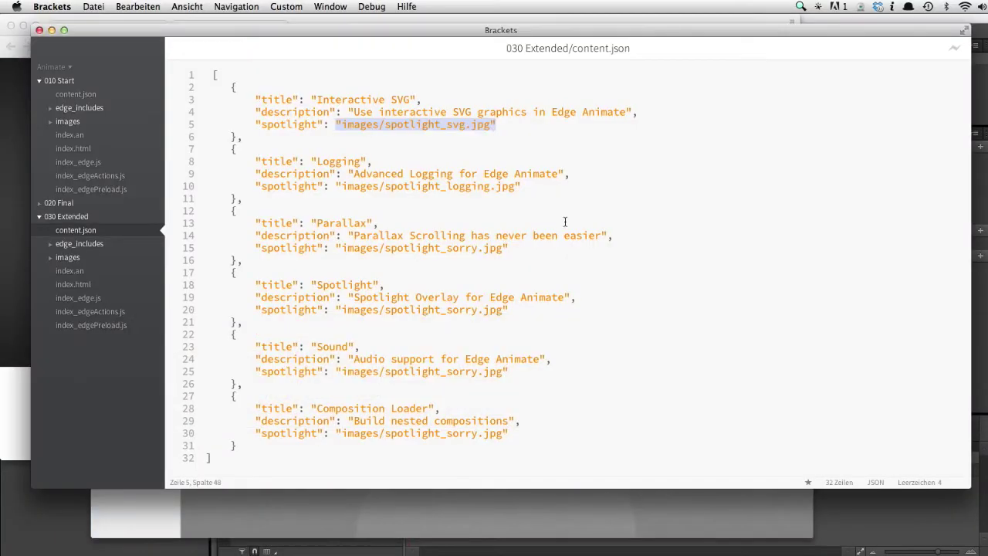
click(218, 96)
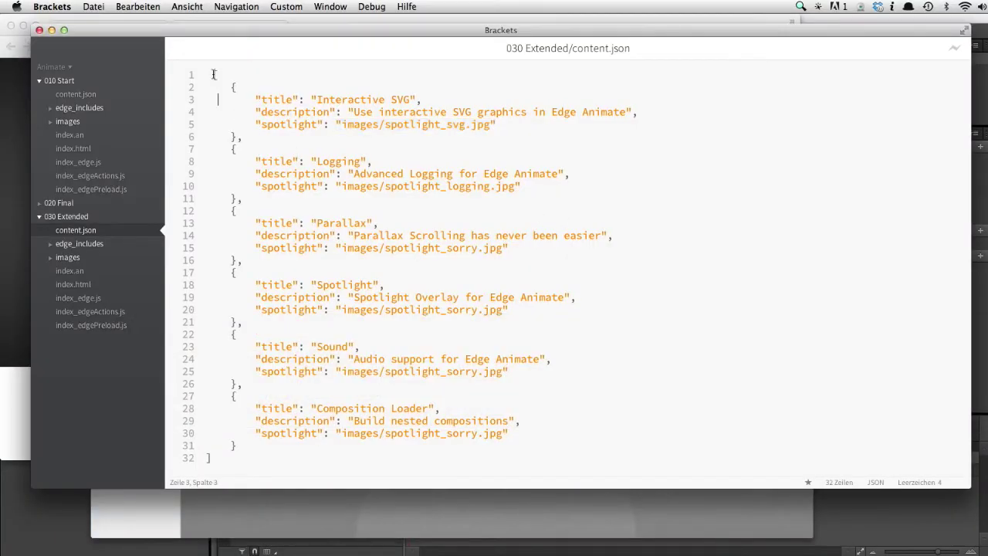
drag(214, 74, 338, 466)
click(341, 463)
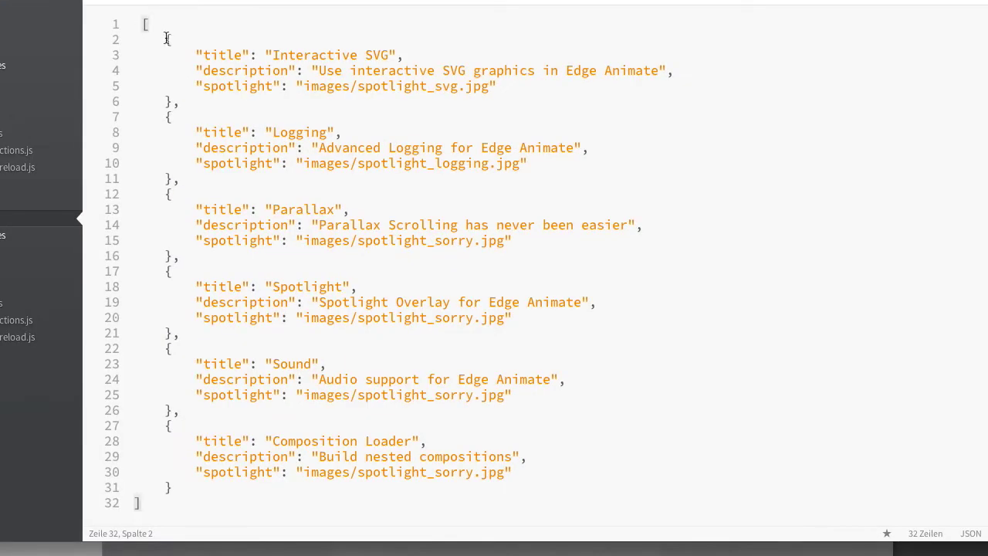
Examine the first object in content.json, including its title, description and spotlight image path.
drag(165, 38, 190, 101)
click(534, 117)
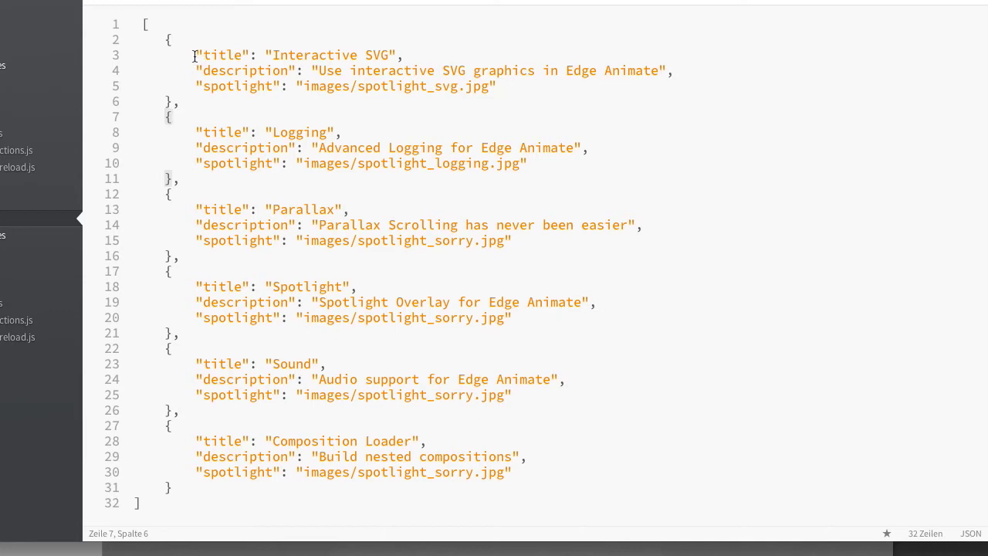
mouse_move(195, 55)
mouse_down()
mouse_move(250, 55)
mouse_move(294, 70)
mouse_move(195, 70)
mouse_up()
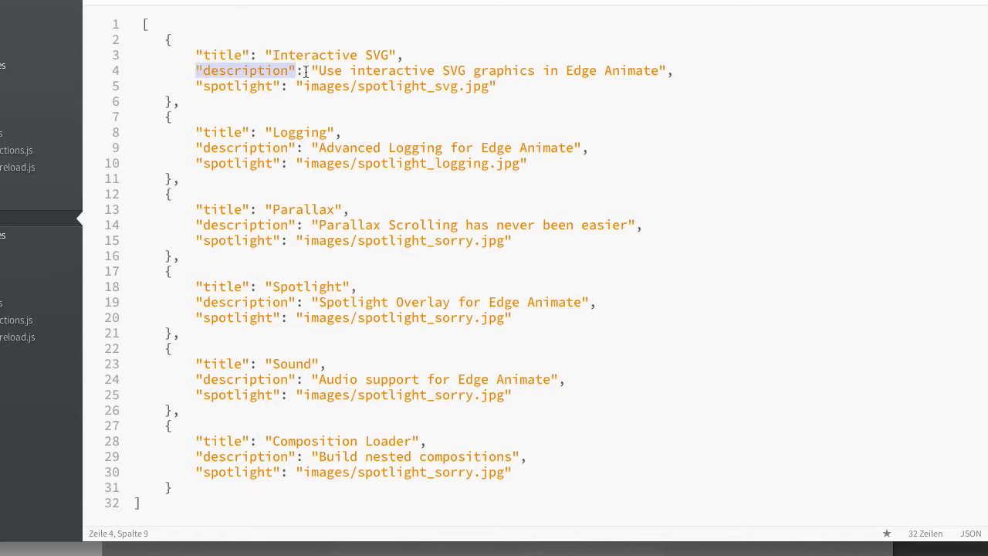
click(249, 85)
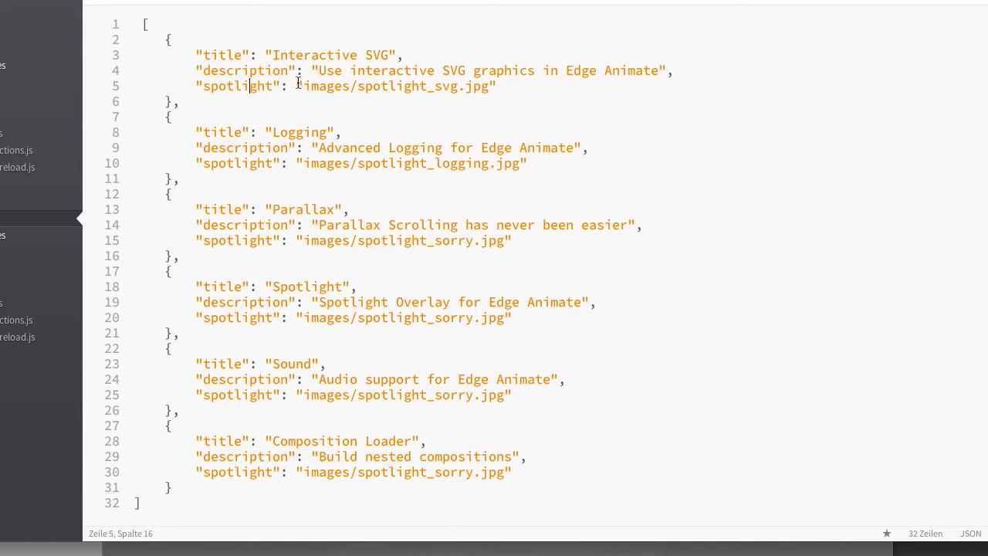
drag(297, 86, 504, 86)
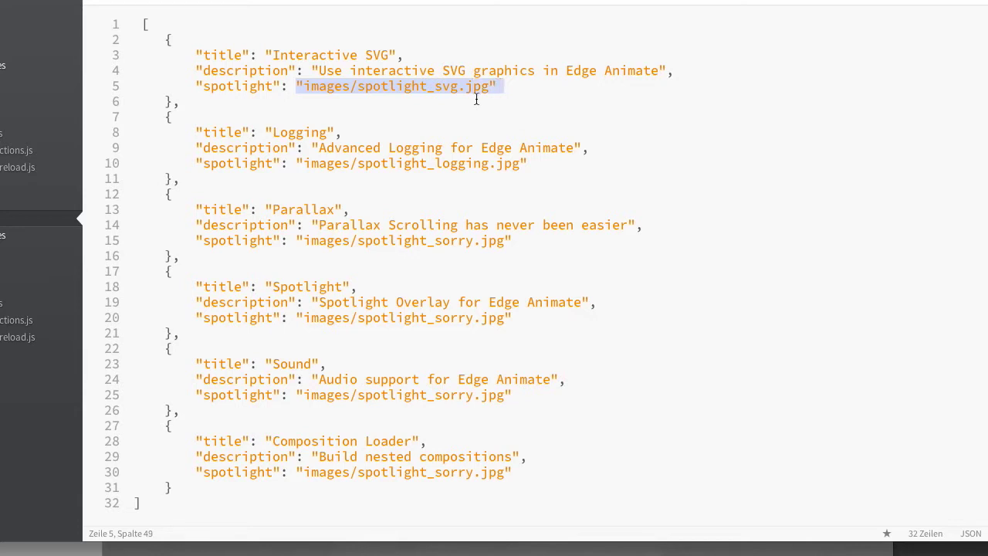
Switch to the Loading dynamic data slides in Preview and view the second and third diagrams.
key(super+Tab)
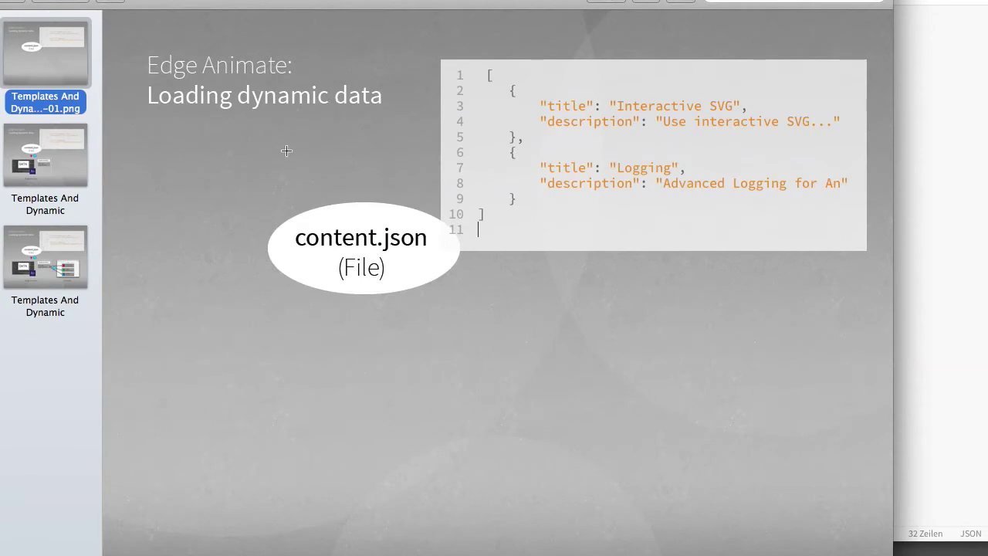
click(72, 153)
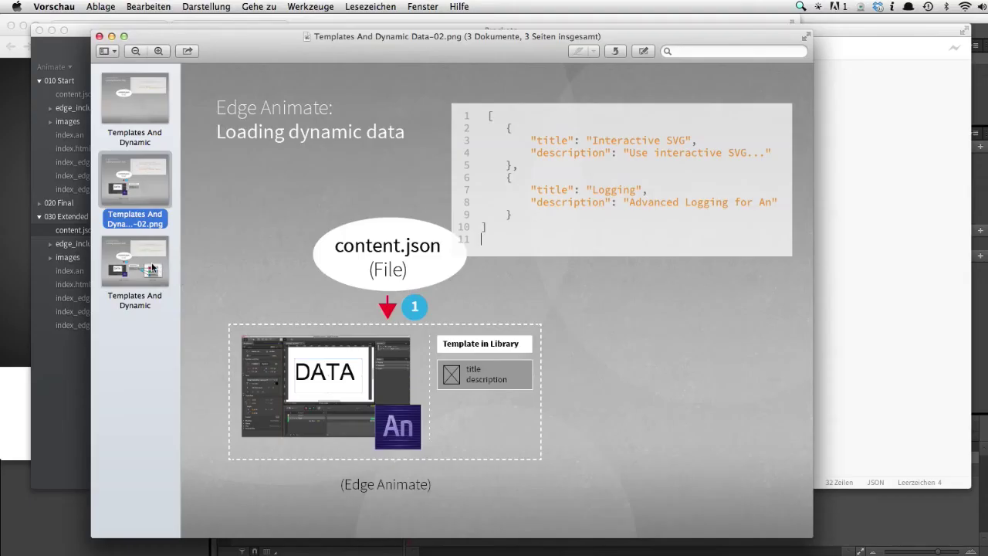
click(156, 270)
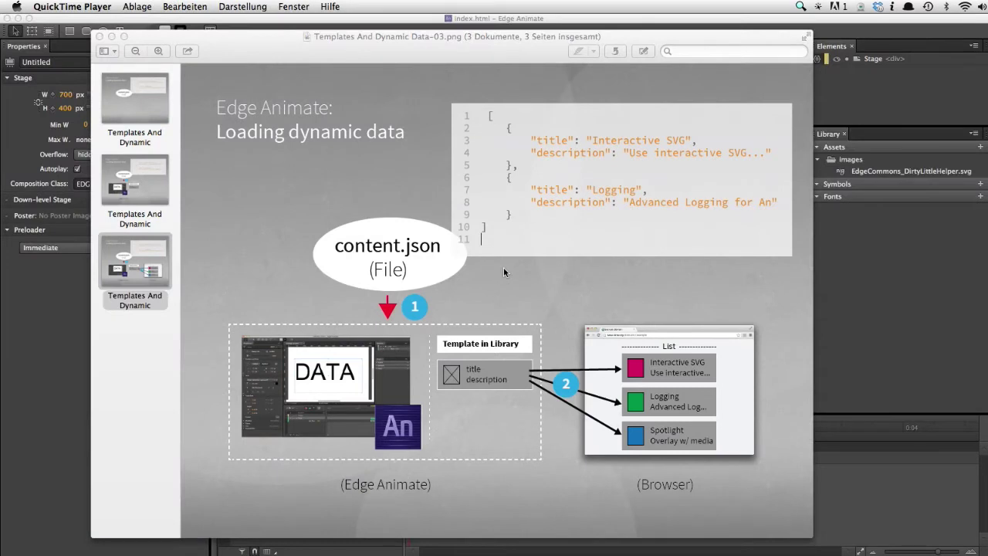
Switch to Edge Animate and draw a rectangle about 556 × 257 px in the middle of the empty stage.
key(super+Tab)
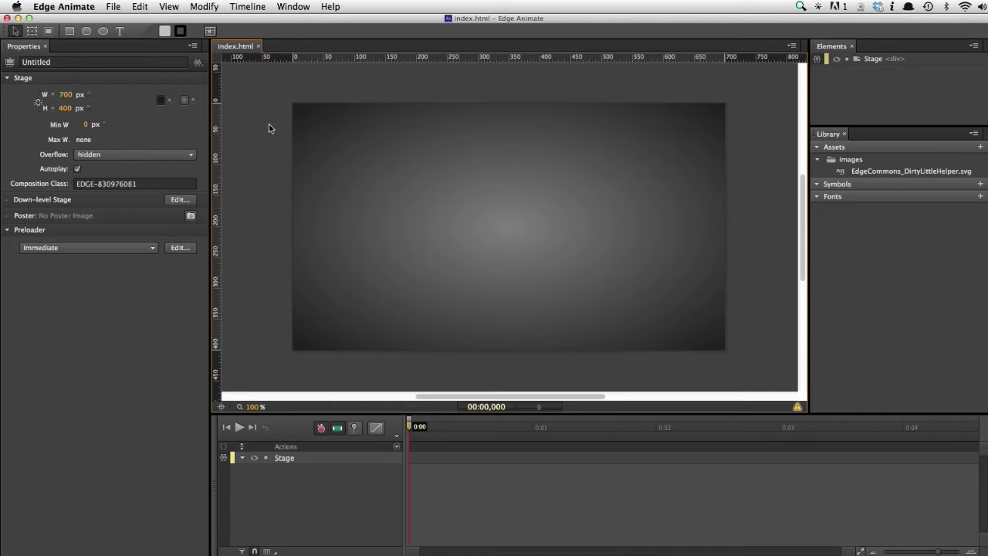
click(843, 169)
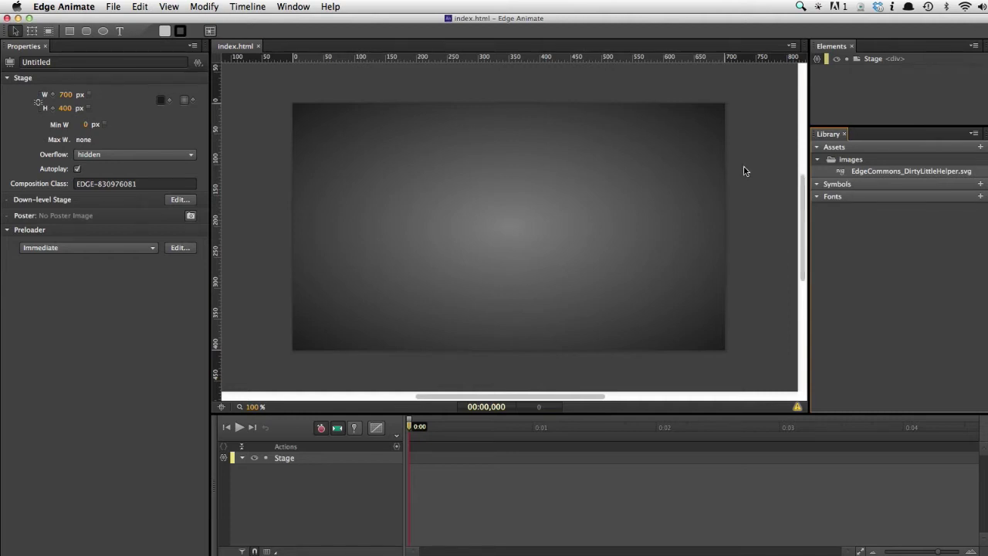
click(345, 142)
click(70, 30)
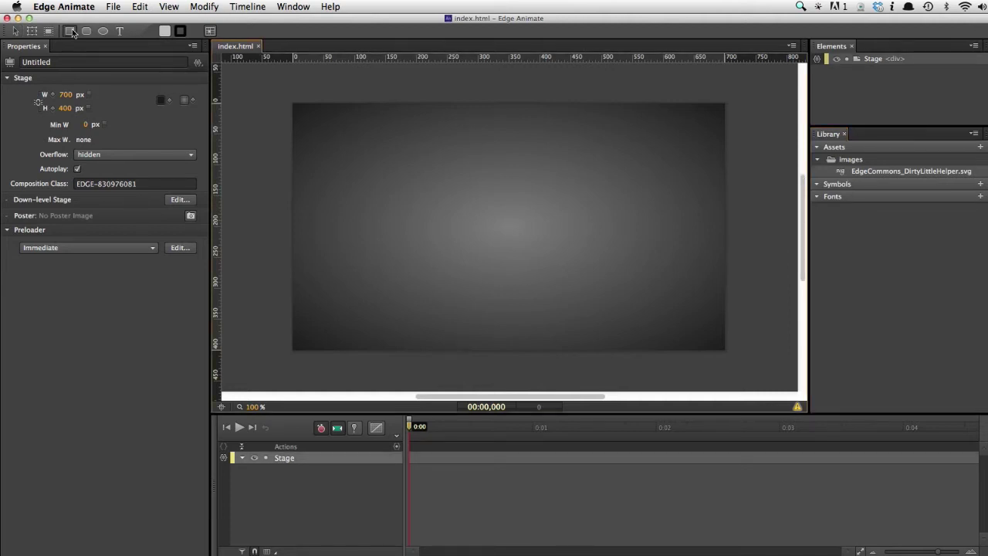
drag(334, 142, 340, 146)
drag(632, 244, 684, 299)
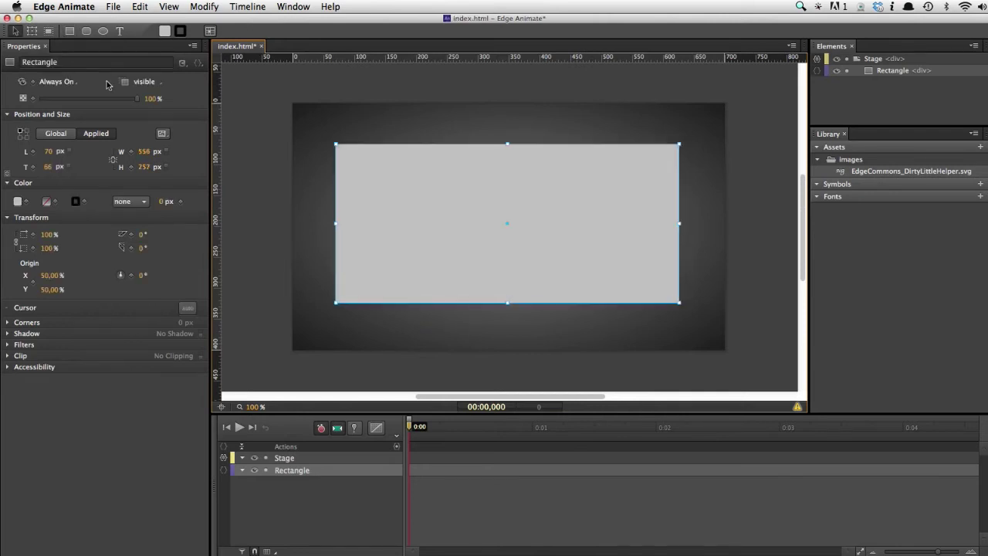
Rename the rectangle on the stage as content.
click(77, 63)
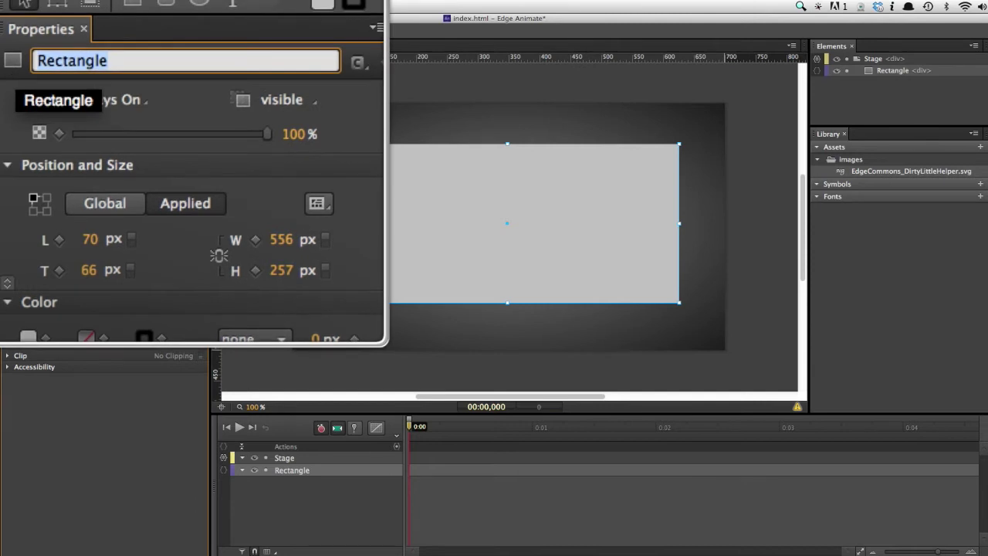
text(content)
key(Return)
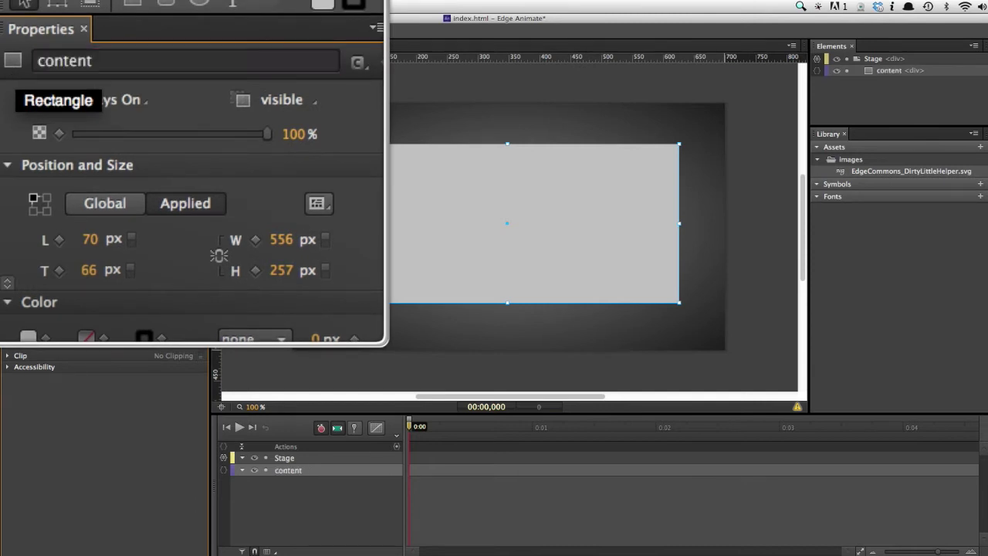
click(310, 81)
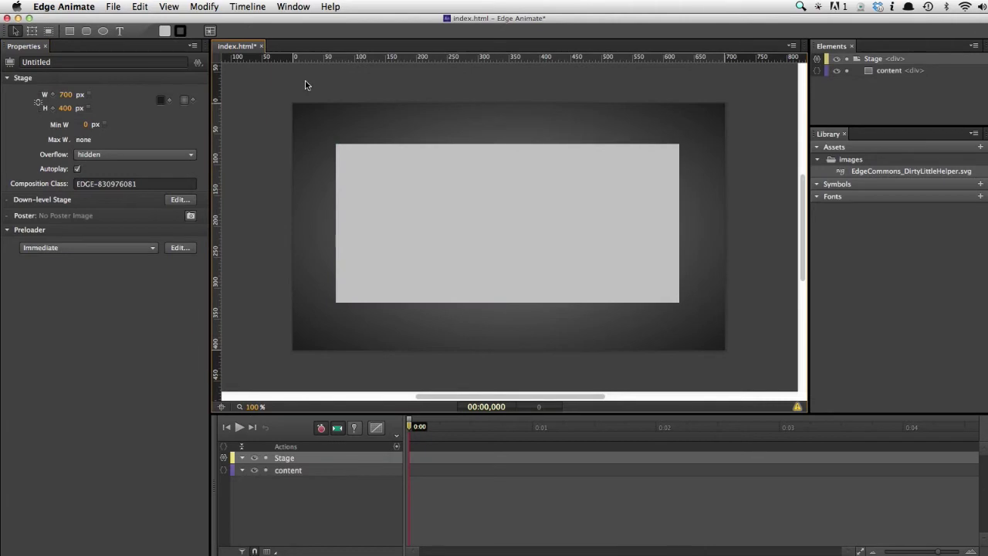
Make the content rectangle's background color fully transparent.
click(404, 157)
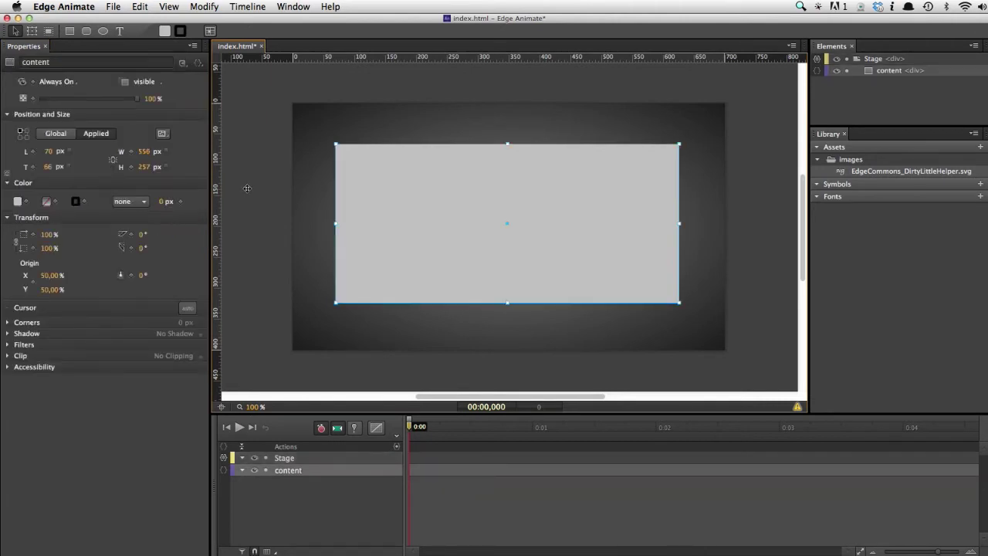
click(17, 202)
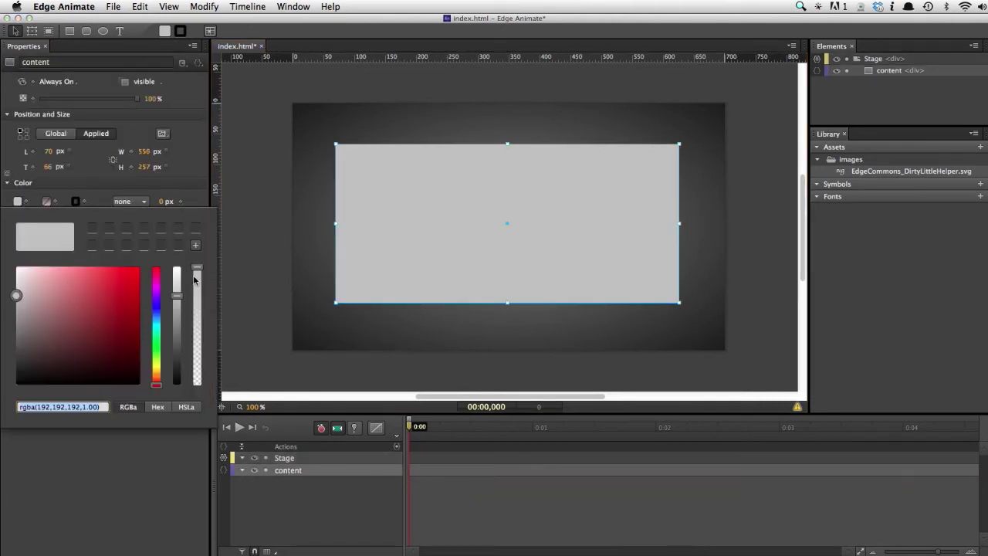
drag(196, 269, 202, 386)
click(234, 153)
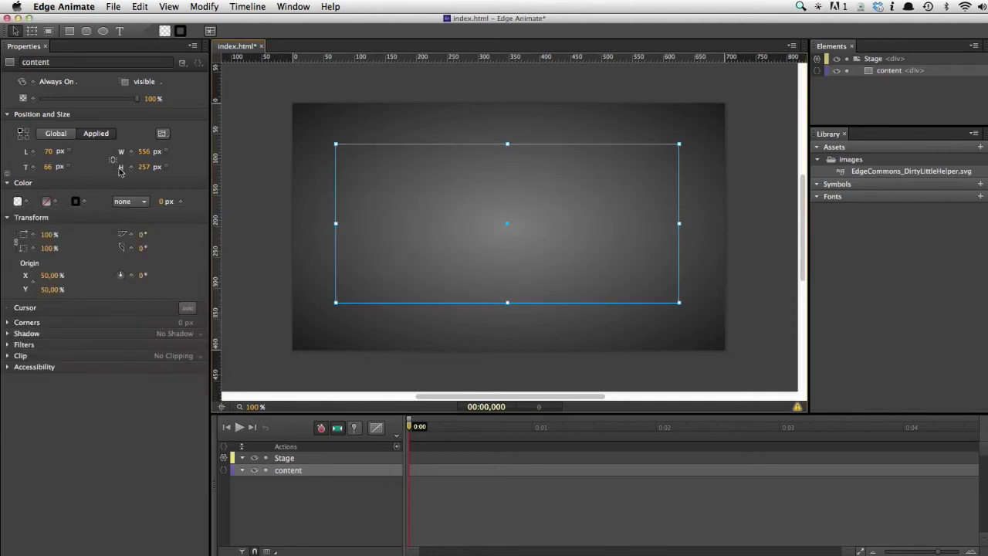
Give the content rectangle a solid black border 1 px wide.
click(130, 201)
click(133, 223)
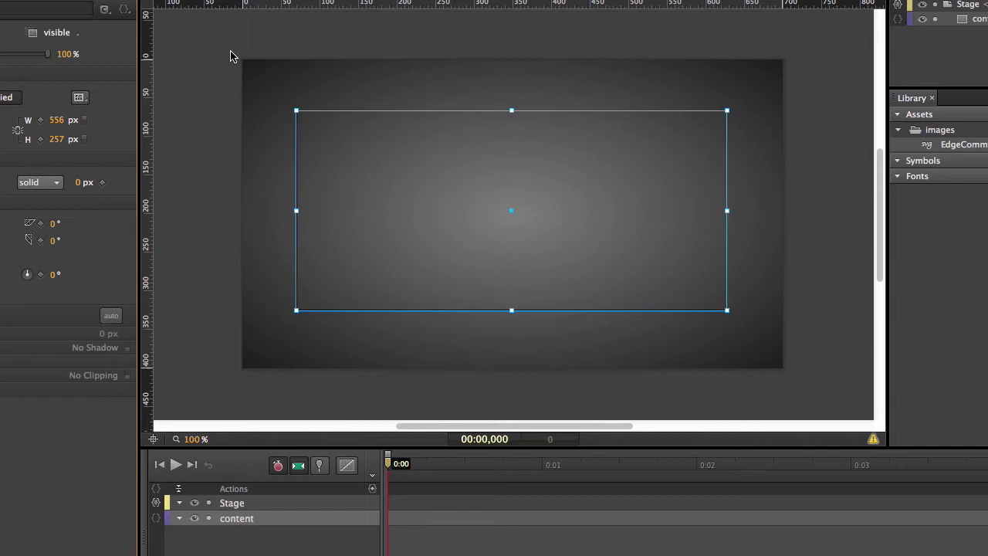
click(211, 56)
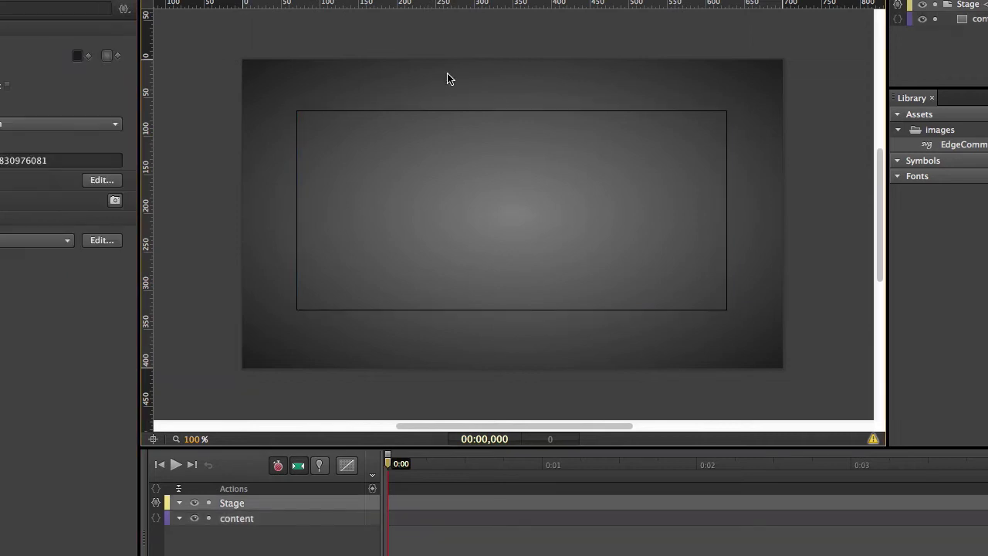
click(510, 112)
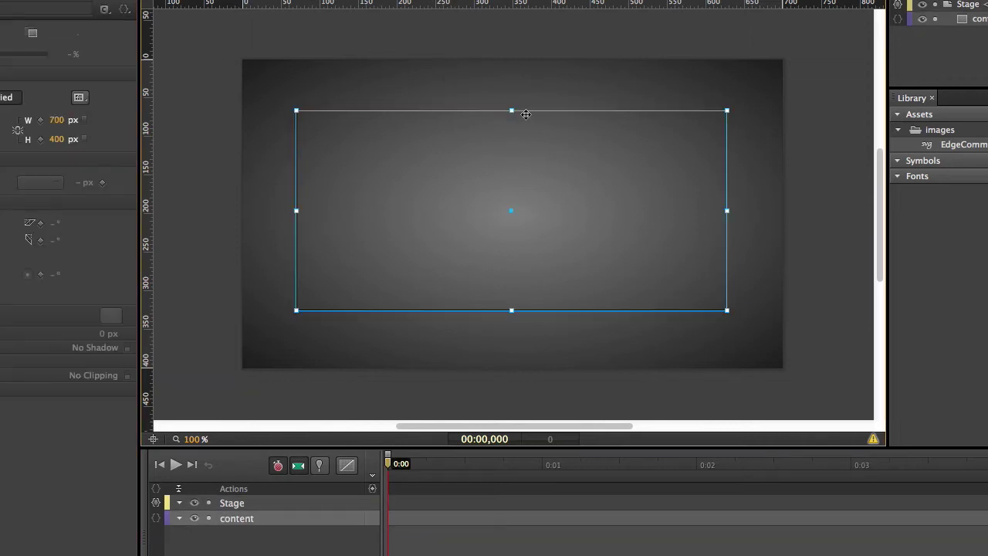
click(816, 151)
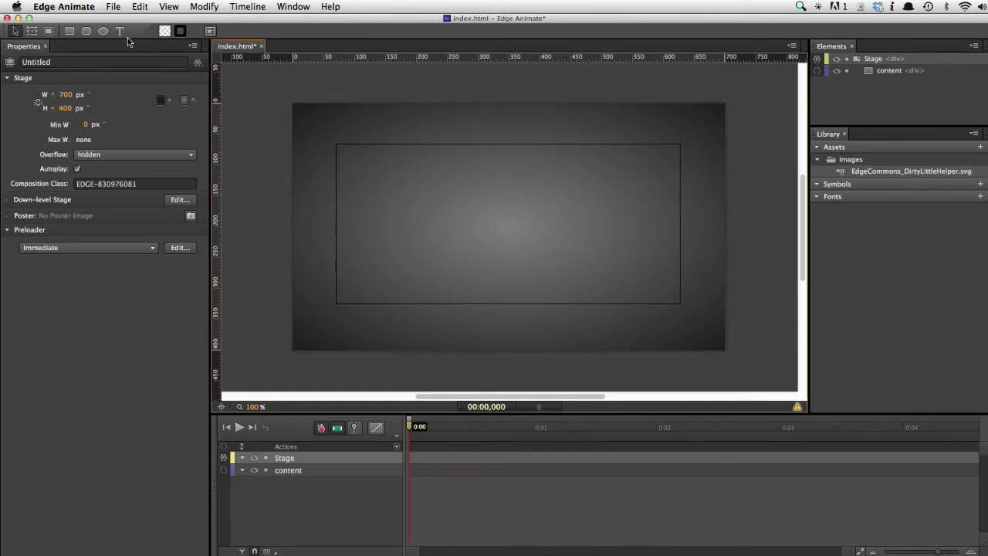
Draw a rectangle about 533 × 84 px inside the content container, starting at its top-left corner.
click(73, 32)
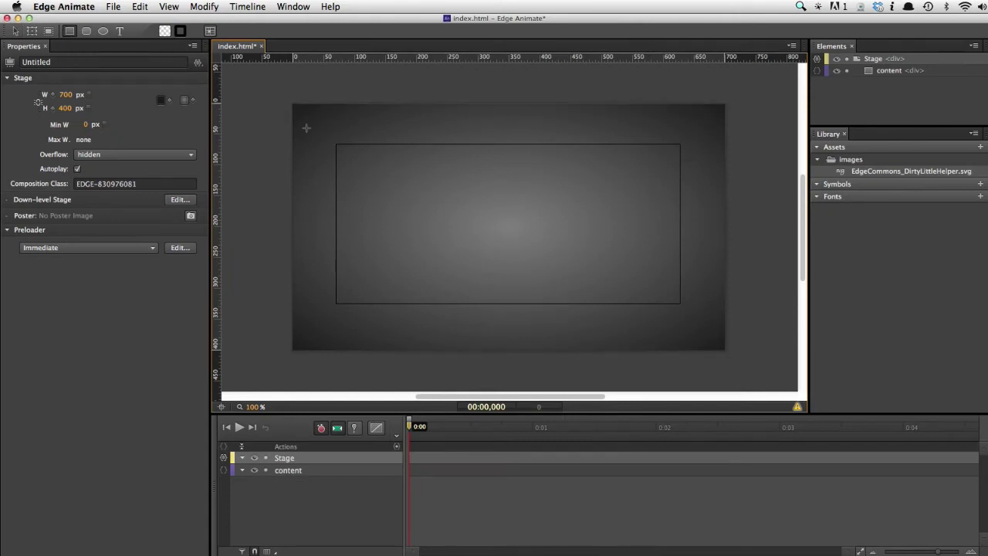
drag(336, 143, 665, 195)
key(v)
Remove the new rectangle's border and make its background color fully opaque.
click(134, 203)
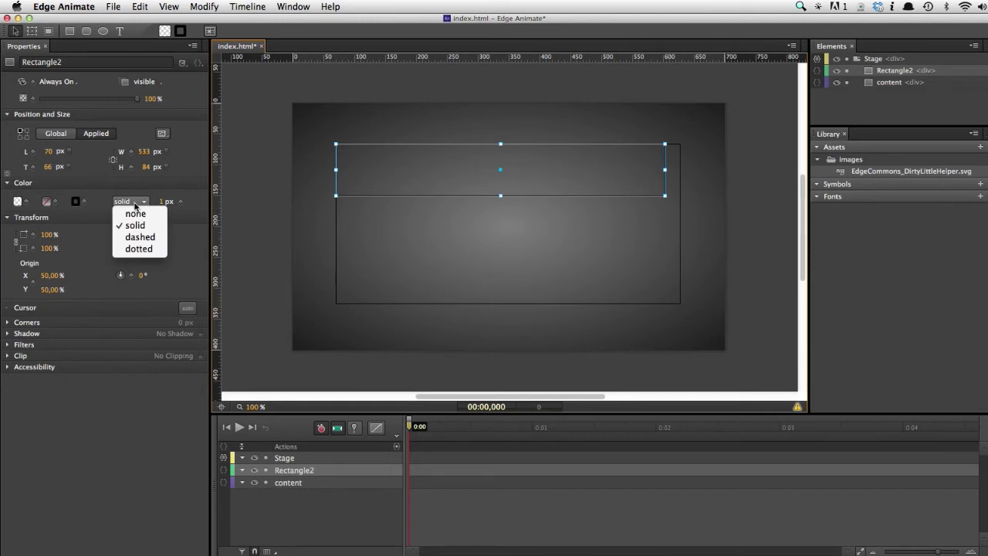
click(130, 192)
click(19, 202)
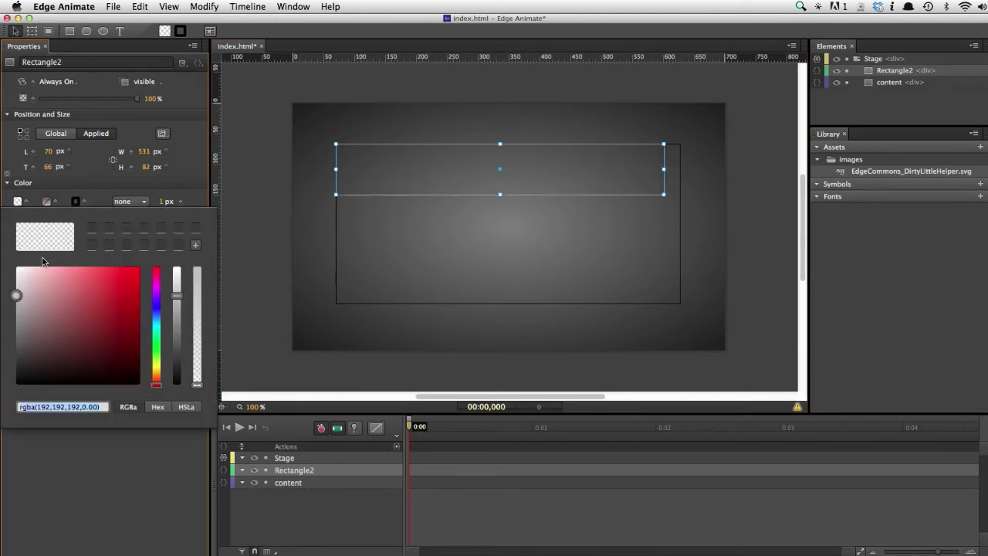
click(197, 267)
click(229, 119)
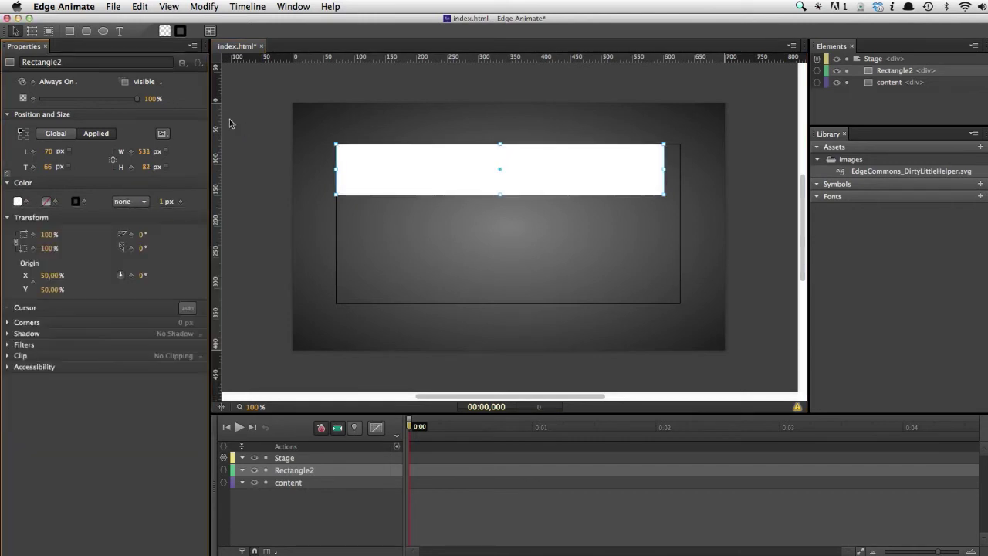
Convert the white rectangle to a symbol named template.
right_click(498, 185)
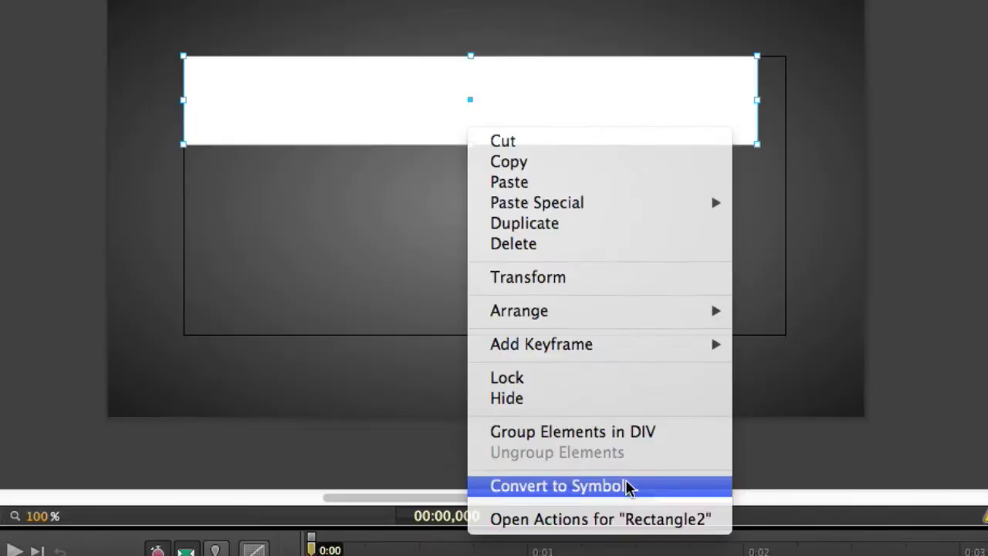
click(590, 390)
text(template)
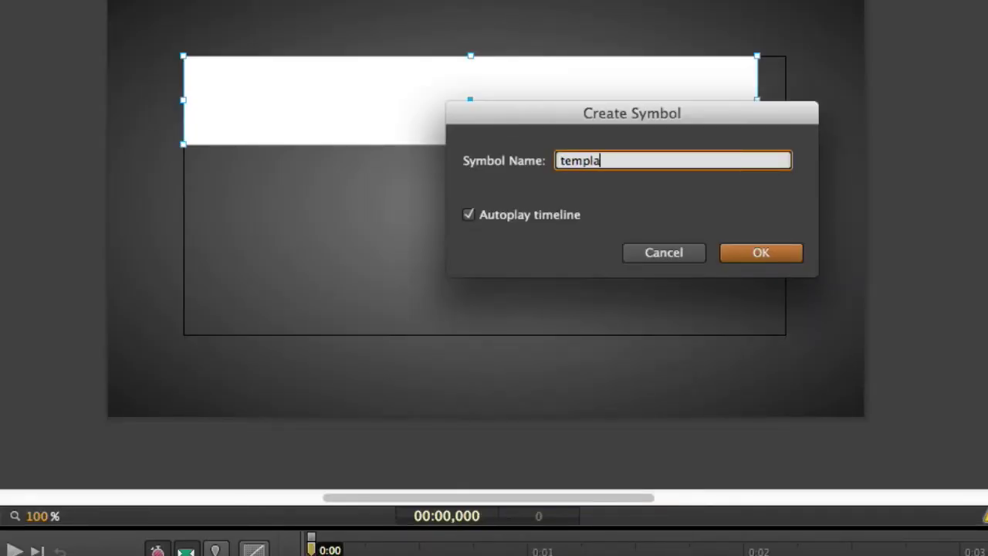
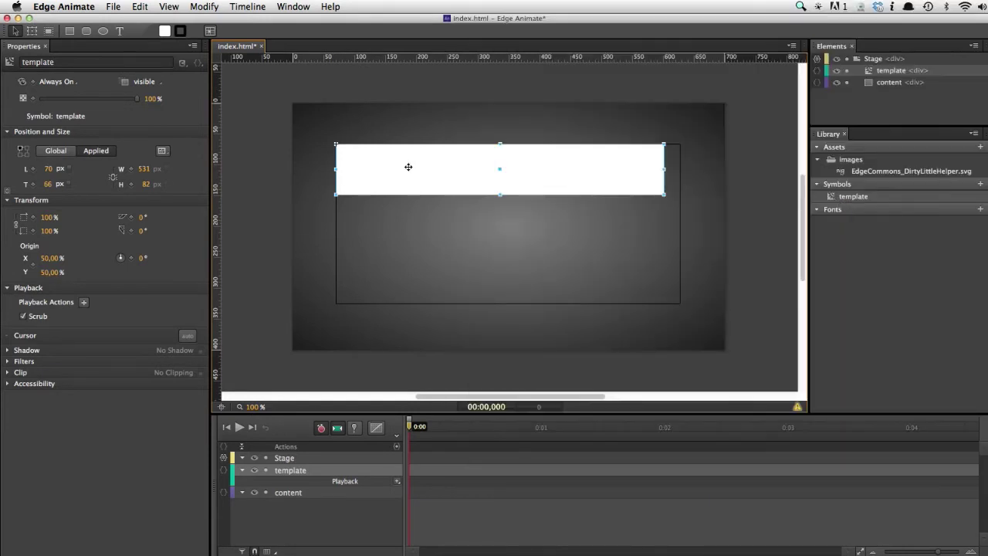
Open the template symbol and shrink its white rectangle to about 445 × 64 px, leaving room on its left.
double_click(409, 167)
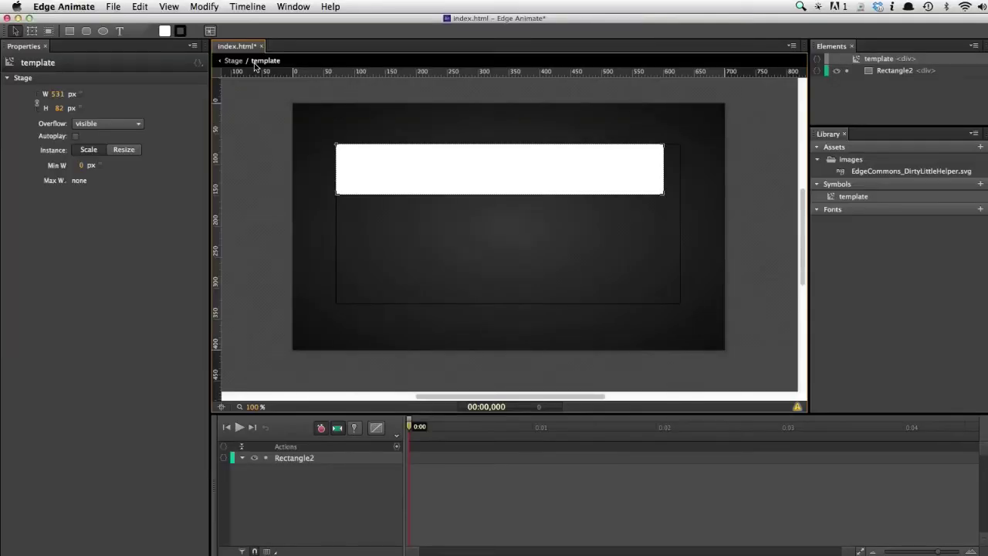
click(381, 179)
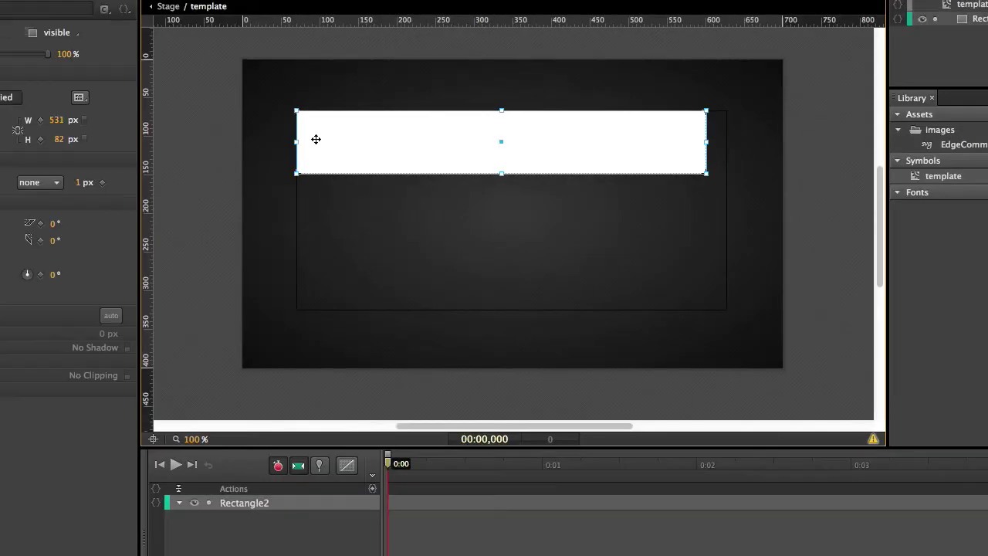
drag(302, 141, 370, 141)
drag(535, 108, 535, 124)
drag(535, 171, 535, 165)
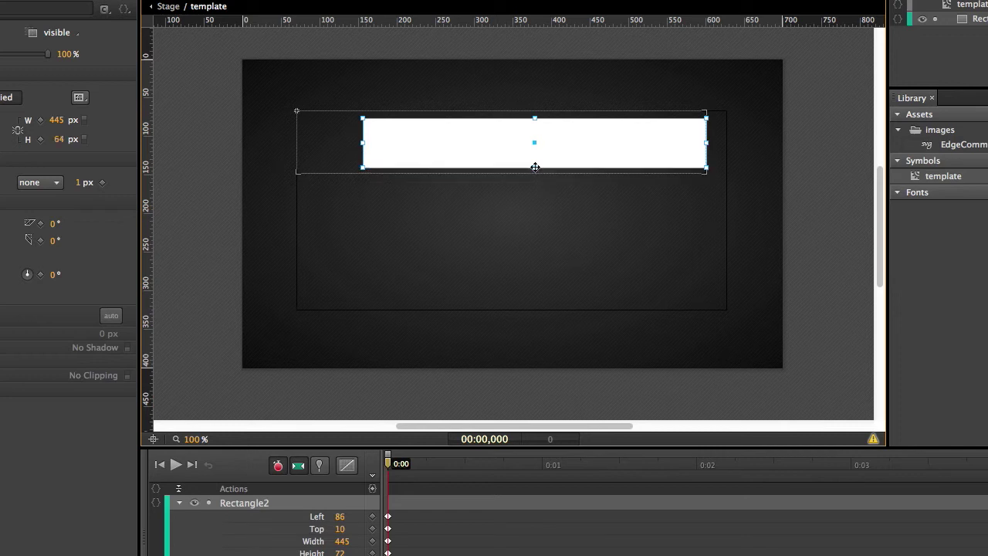
click(182, 66)
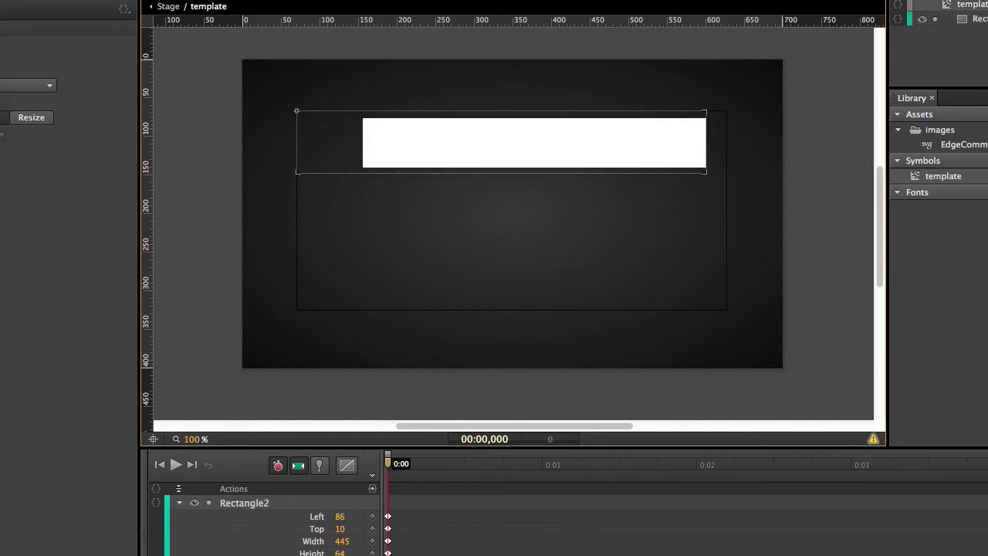
Add a square about 40 × 40 px rotated 45° over the white rectangle's left edge to form a speech-bubble pointer.
drag(347, 199, 380, 232)
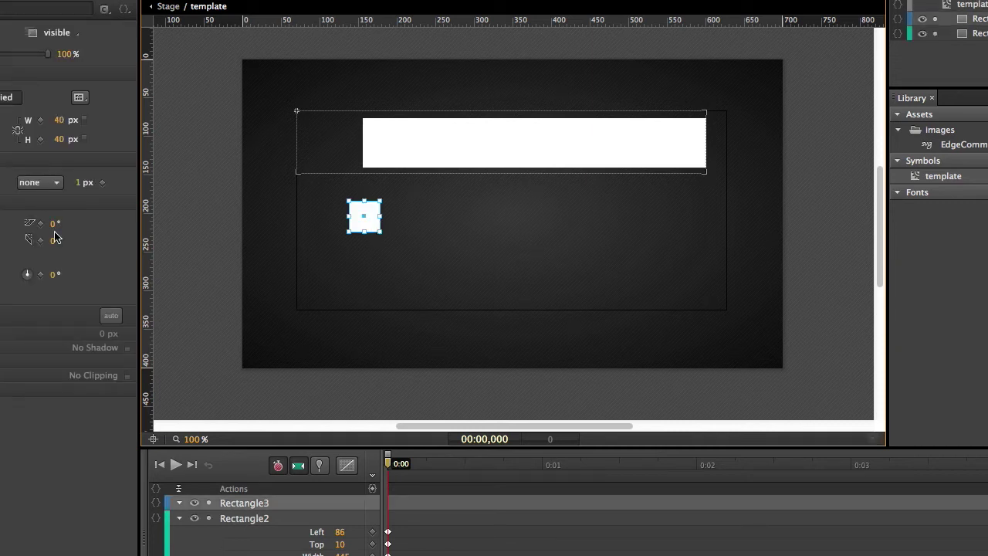
click(54, 275)
text(45)
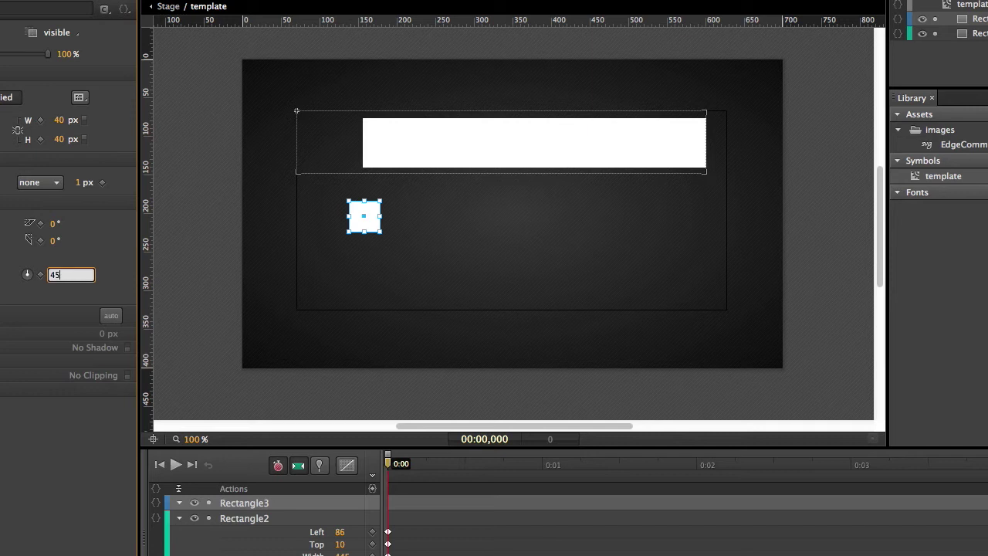
key(Return)
drag(367, 185, 366, 144)
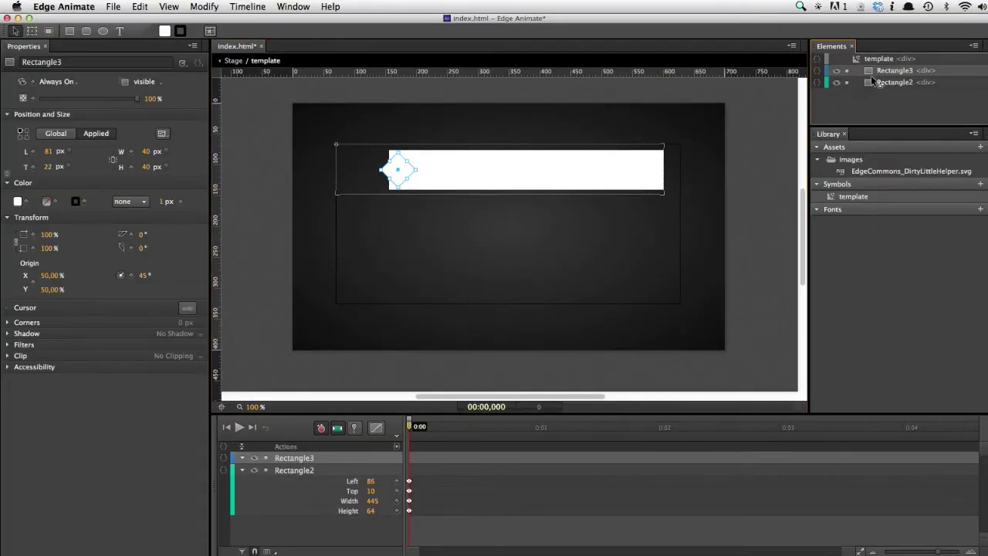
Nest the rotated square inside the white rectangle element and collapse that group in the element hierarchy.
drag(875, 88, 884, 83)
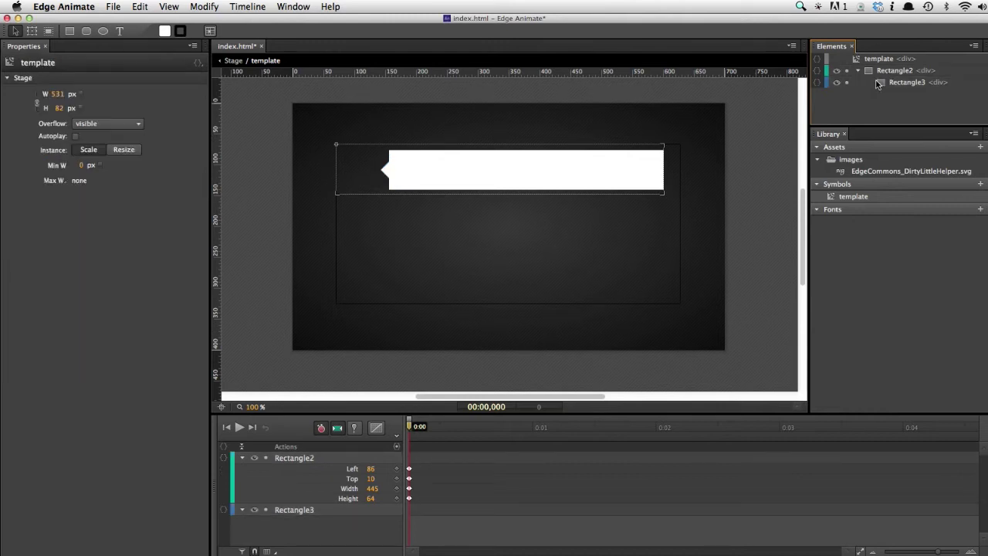
click(858, 71)
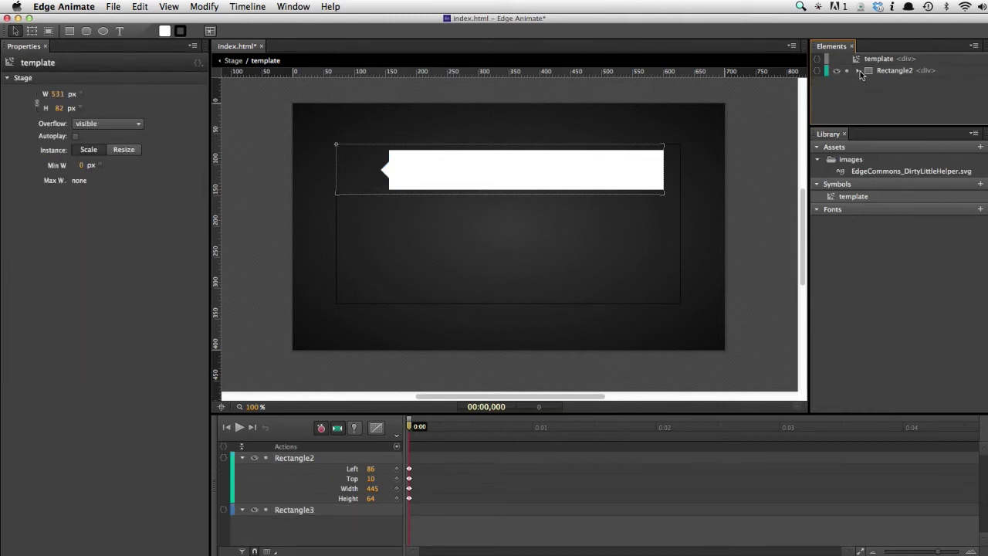
click(607, 159)
click(943, 70)
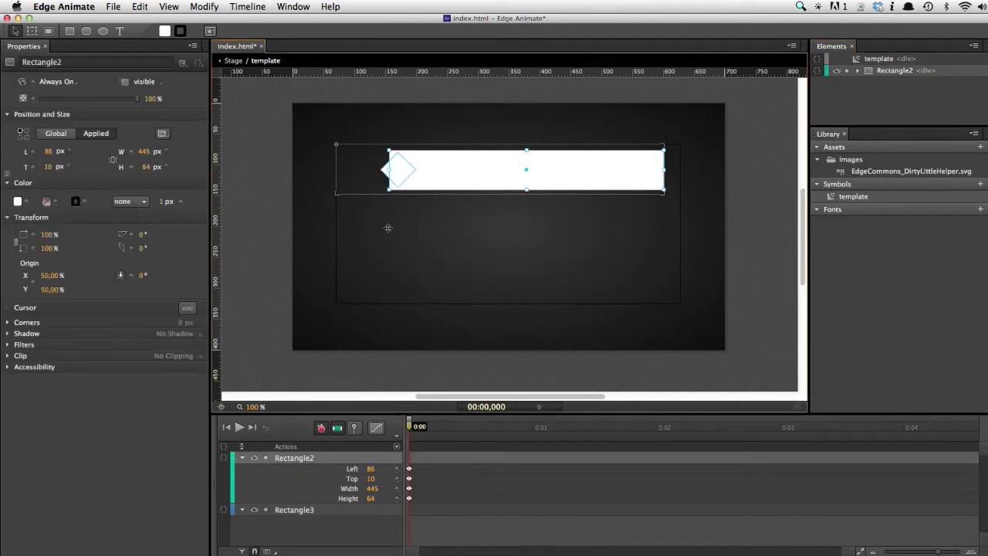
click(326, 159)
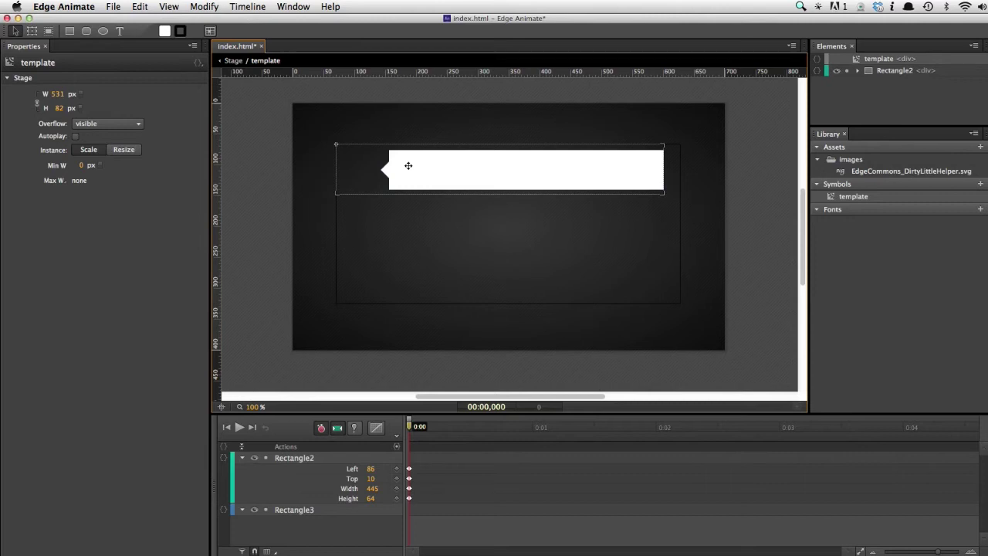
Place the EdgeCommons_DirtyLittleHelper.svg image left of the speech bubble and scale it to about 63 × 63 px.
drag(426, 152, 342, 151)
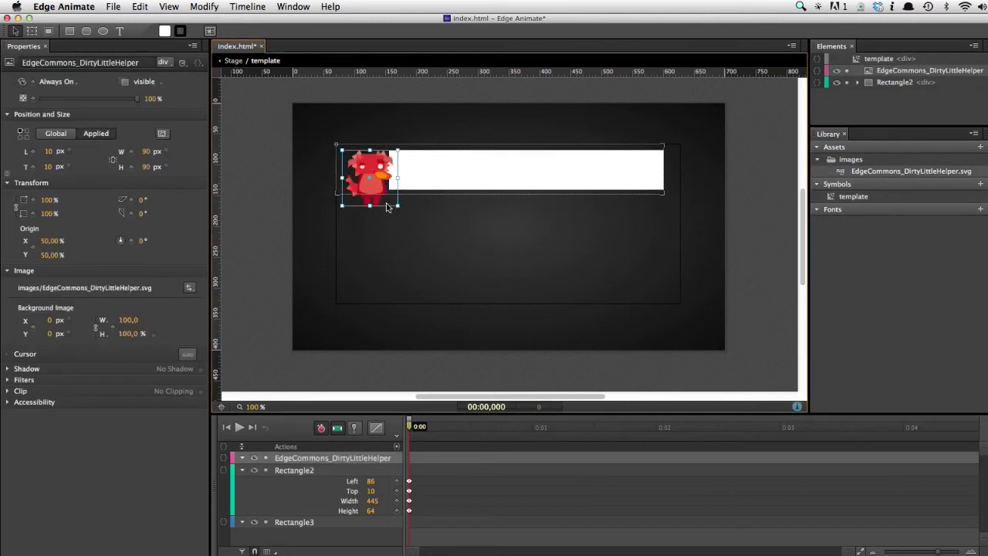
drag(398, 206, 381, 187)
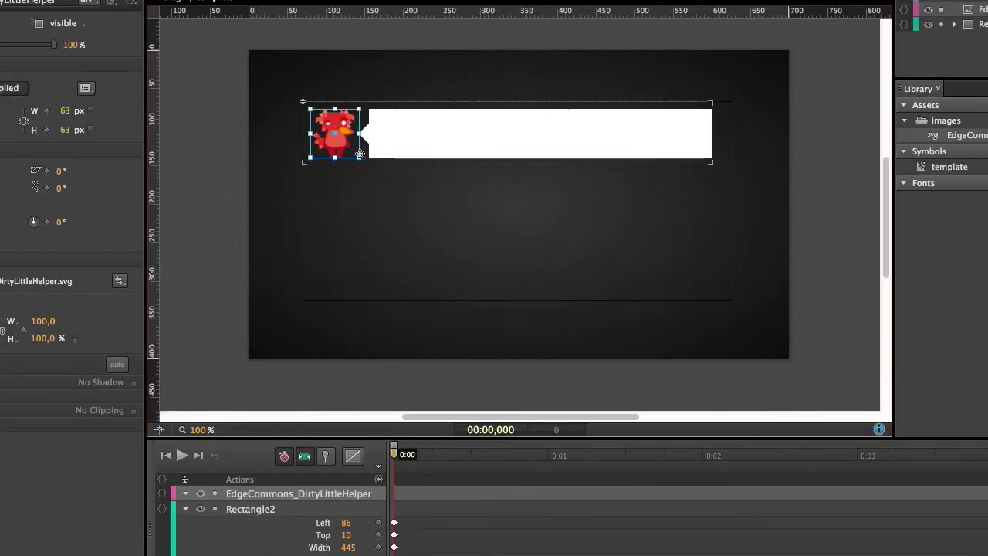
click(263, 155)
Add a text box about 410 × 17 px reading "title" at the top of the speech bubble, with a 16 px font size.
key(m)
drag(377, 114, 694, 125)
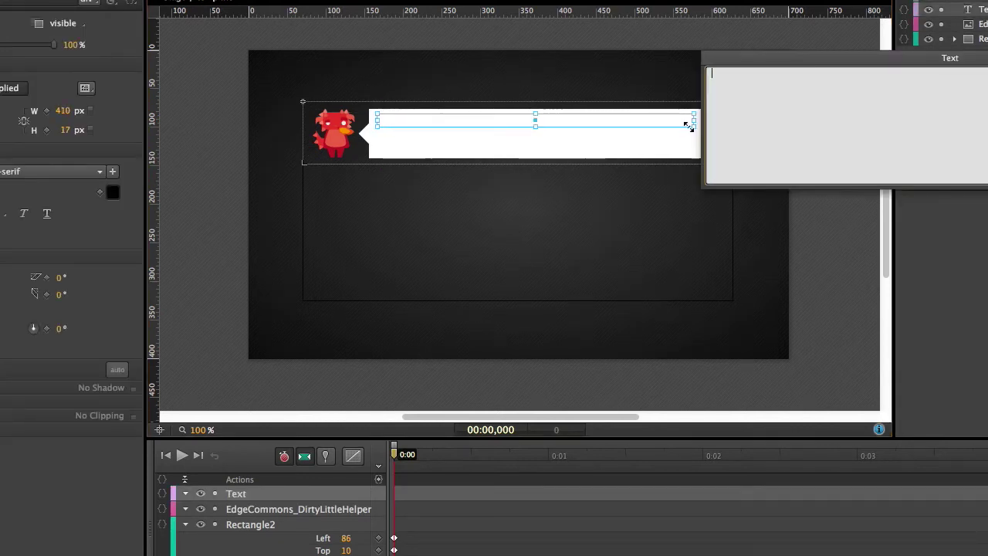
text(title)
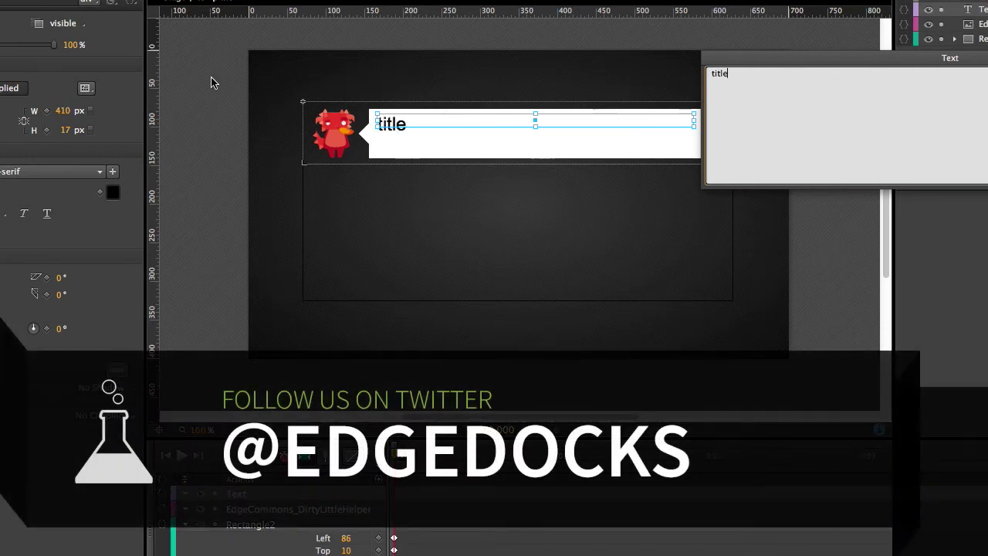
key(Escape)
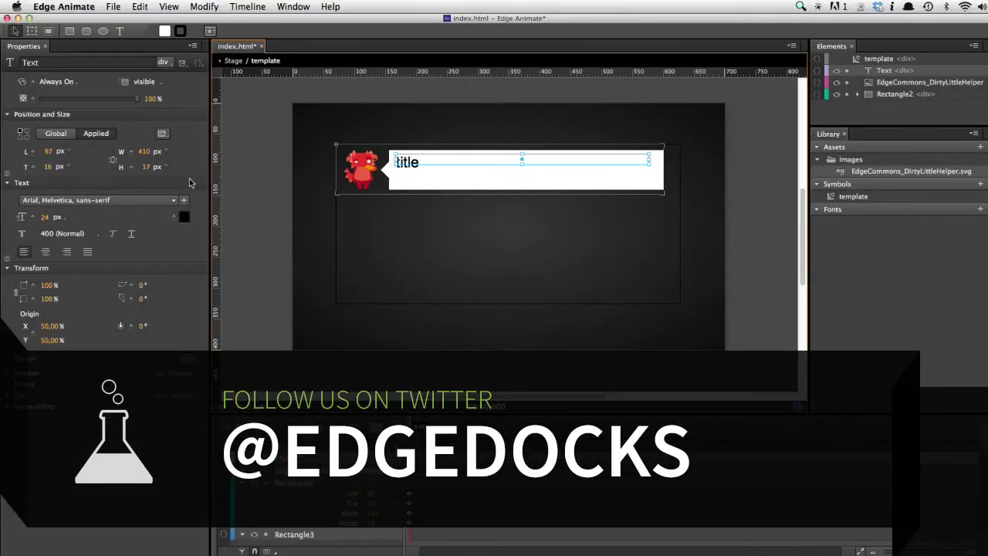
click(44, 217)
text(16)
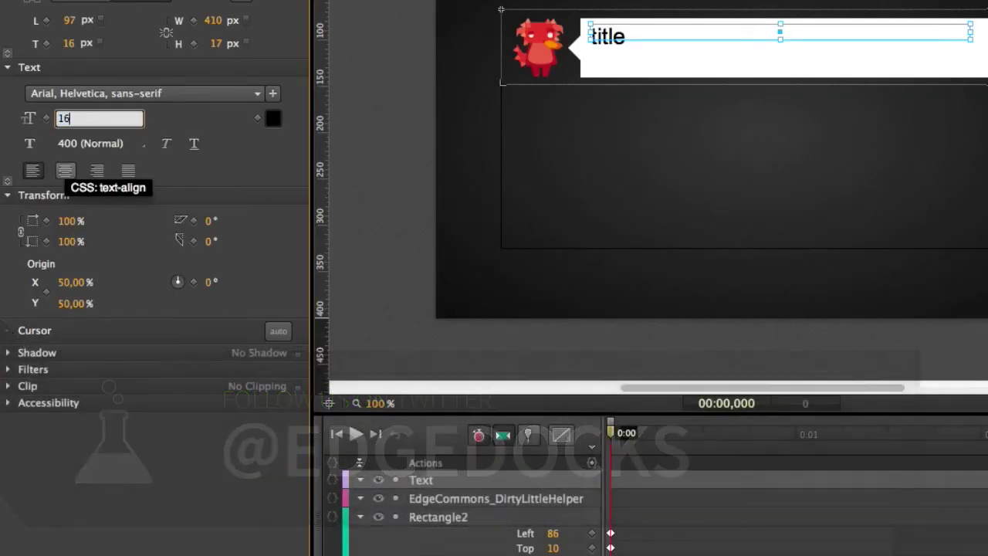
key(Return)
Add the Edge Web Font Source Sans Pro to the title text and set its weight to 300 (Light).
click(258, 93)
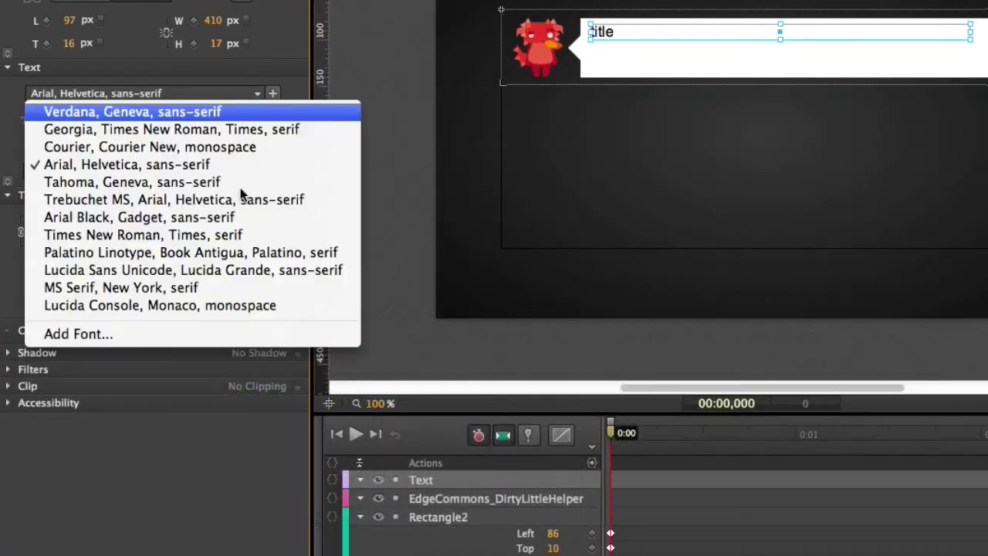
click(199, 342)
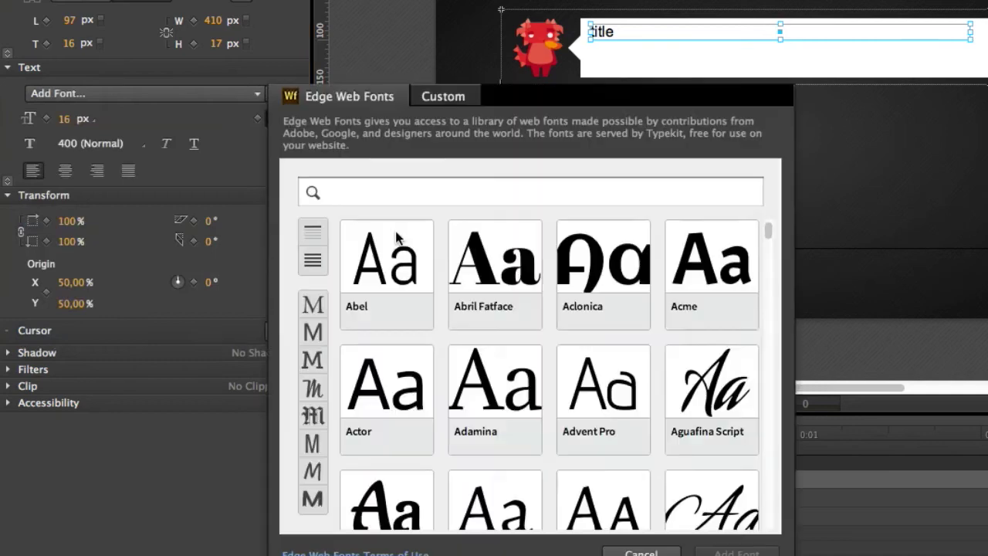
click(414, 185)
text(sour)
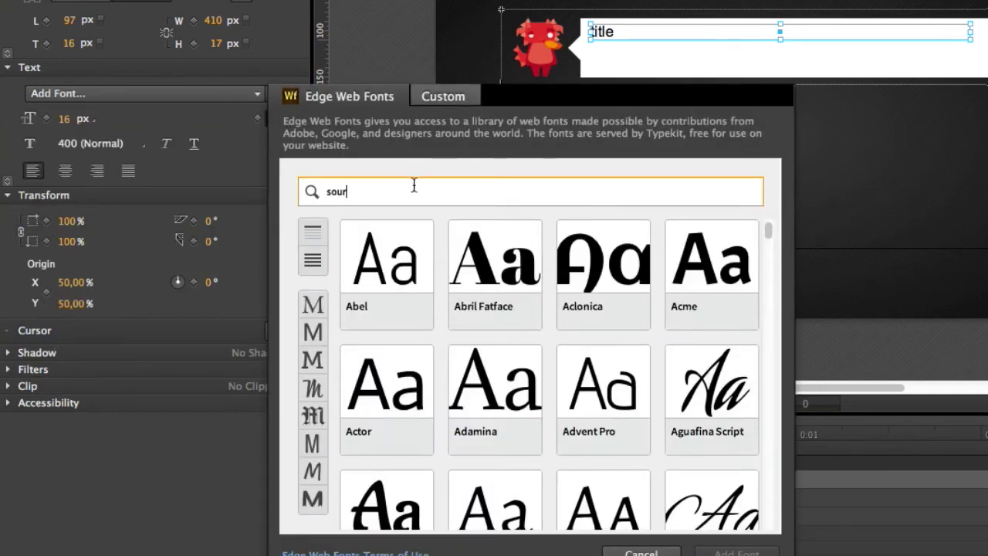
text(ce)
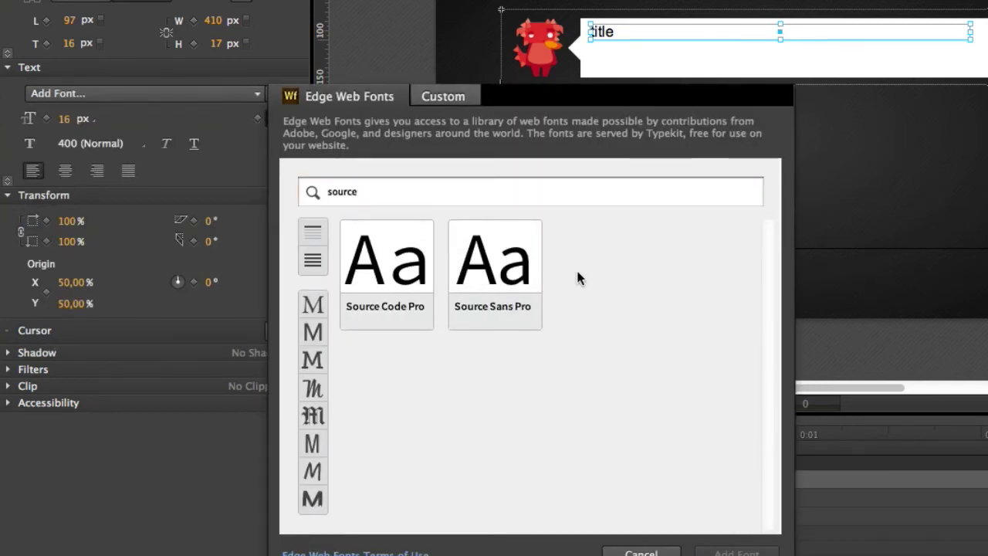
click(528, 270)
click(738, 551)
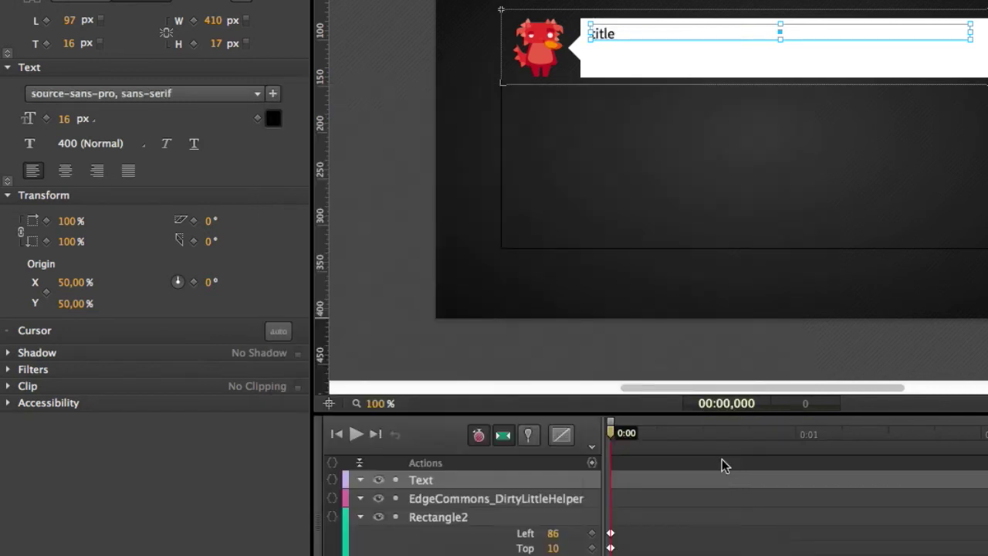
click(136, 144)
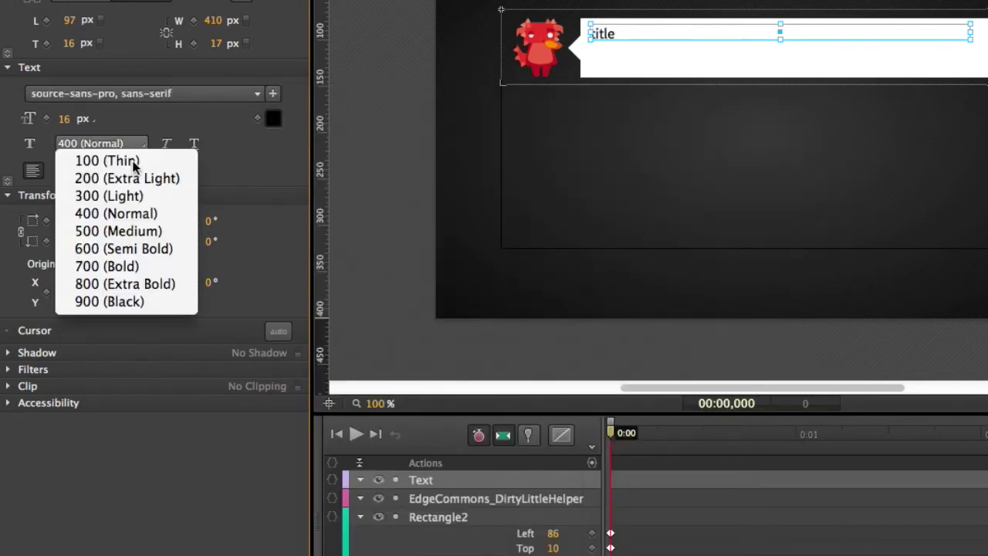
click(133, 197)
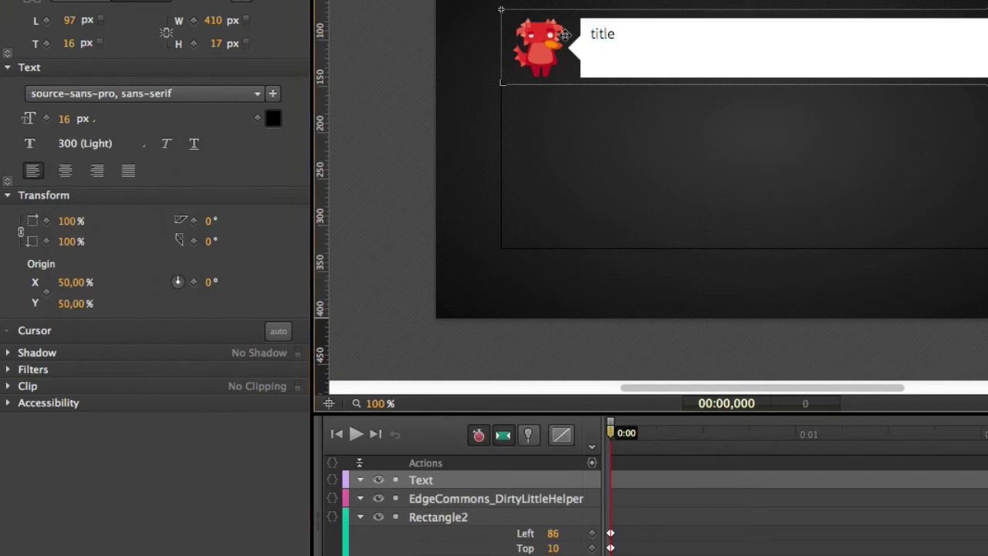
Duplicate the title text, place the copy directly below it, and enlarge the copy's box to about 37 px high.
click(602, 35)
click(603, 36)
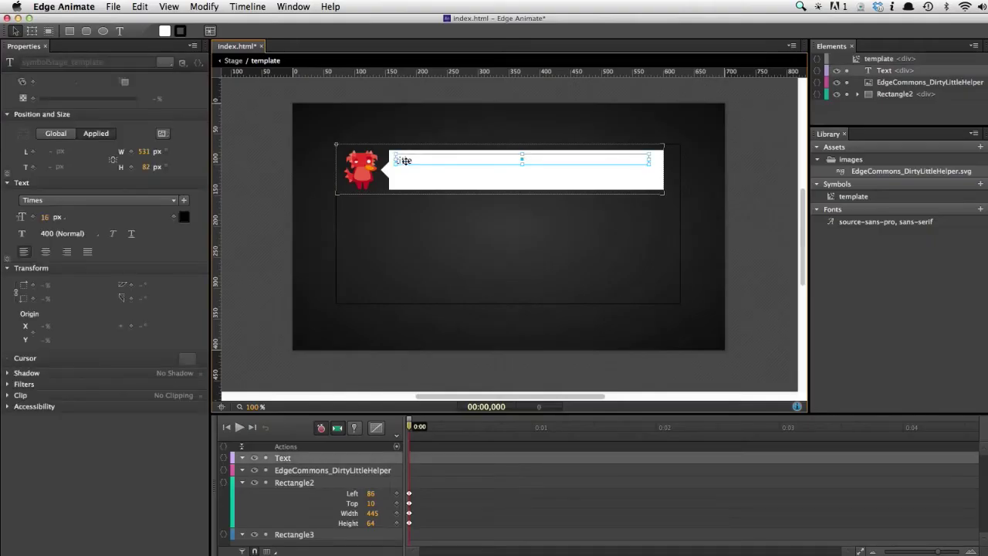
right_click(606, 39)
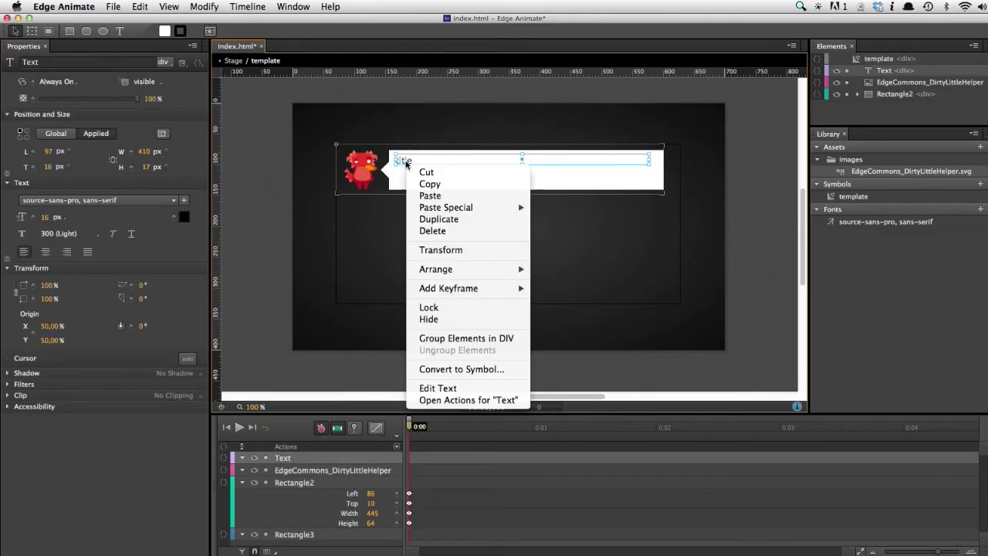
click(439, 219)
drag(416, 157, 407, 171)
drag(521, 176, 513, 183)
Reduce the font size of the lower text copy in the speech bubble.
click(44, 217)
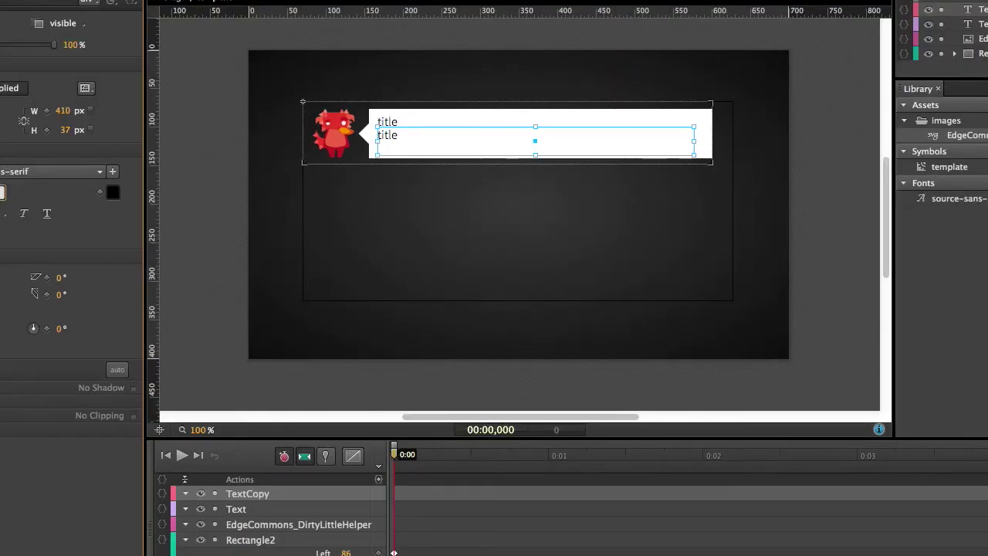
key(Return)
click(193, 151)
click(385, 138)
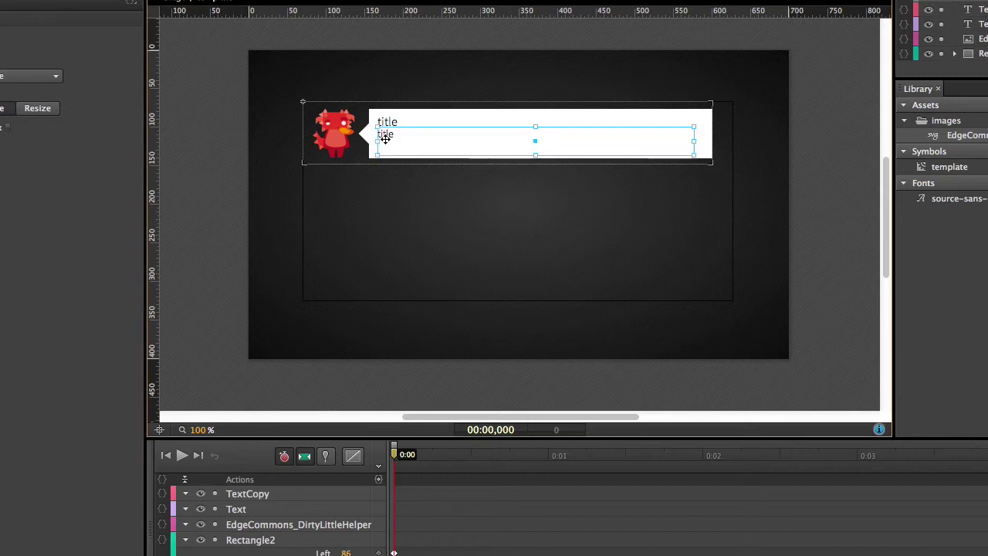
Change the content of the lower text box in the speech bubble to "description".
double_click(385, 137)
text(desc)
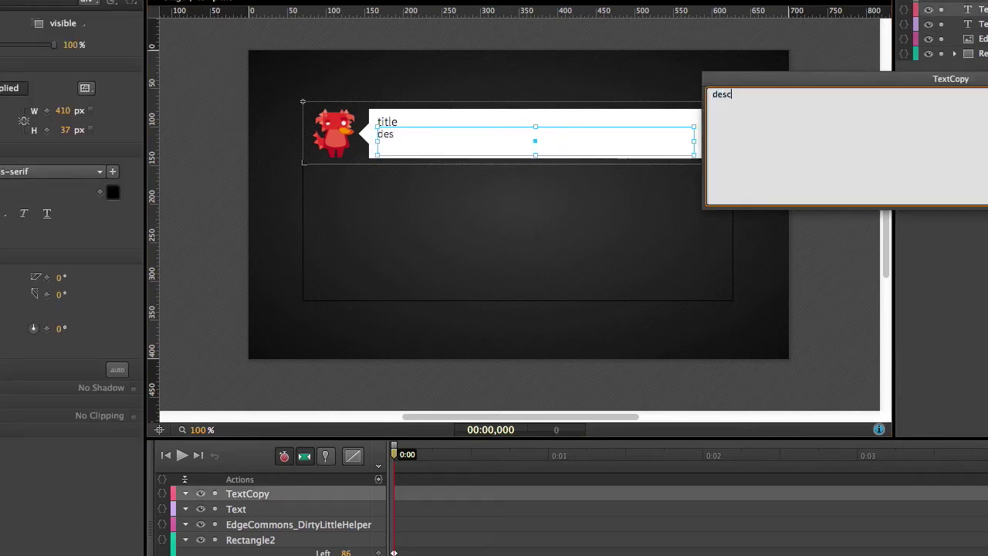
text(ription)
double_click(736, 98)
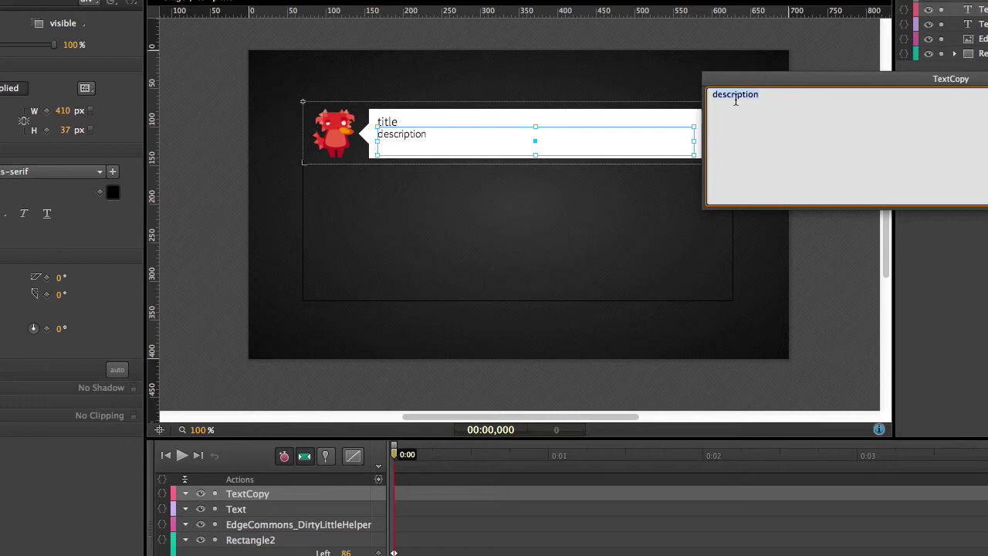
key(Escape)
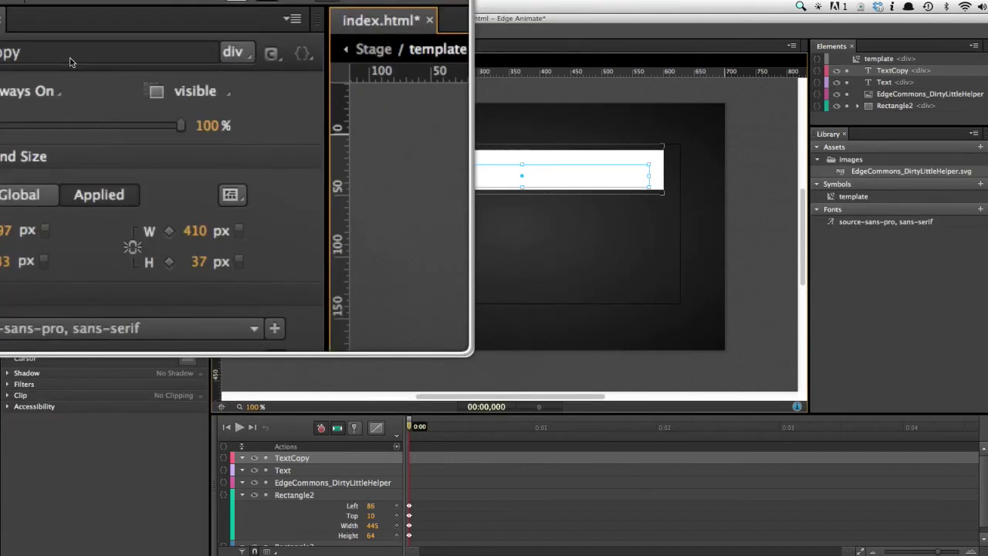
Rename the lower text element, TextCopy, as description.
double_click(37, 65)
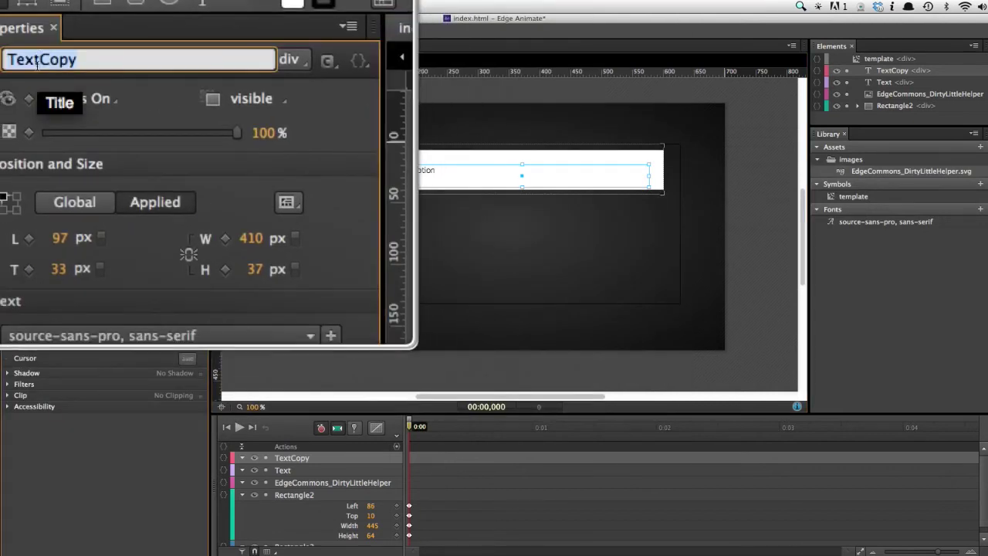
click(37, 65)
double_click(37, 65)
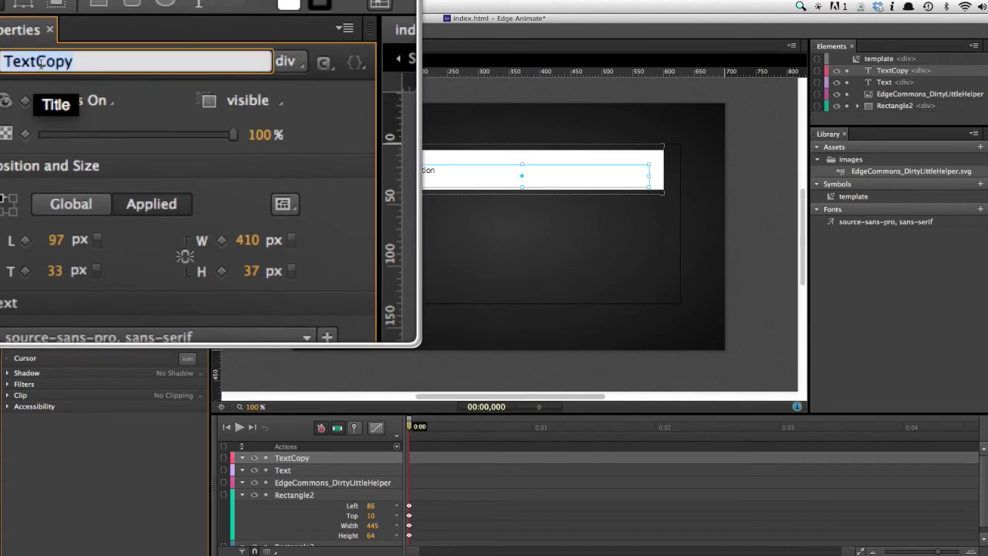
text(description)
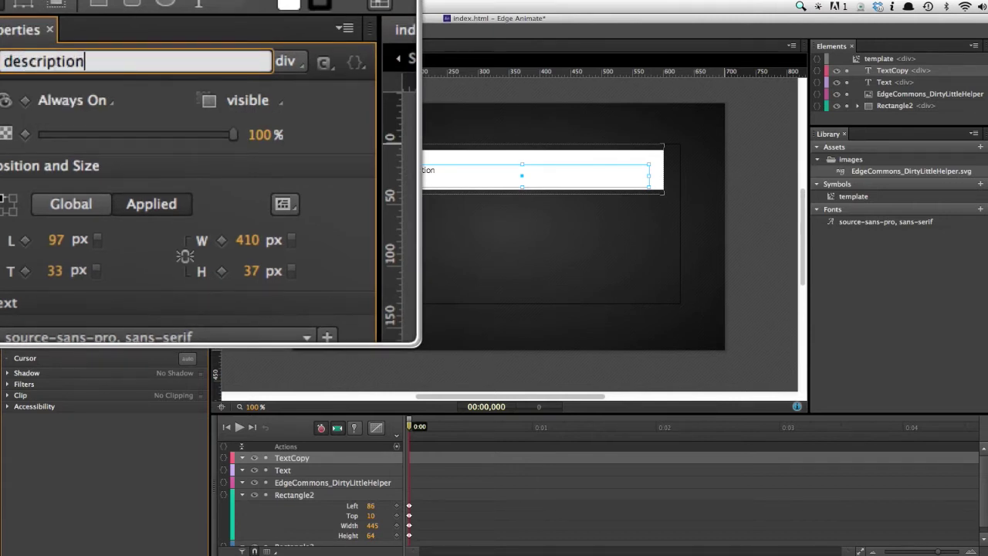
key(Return)
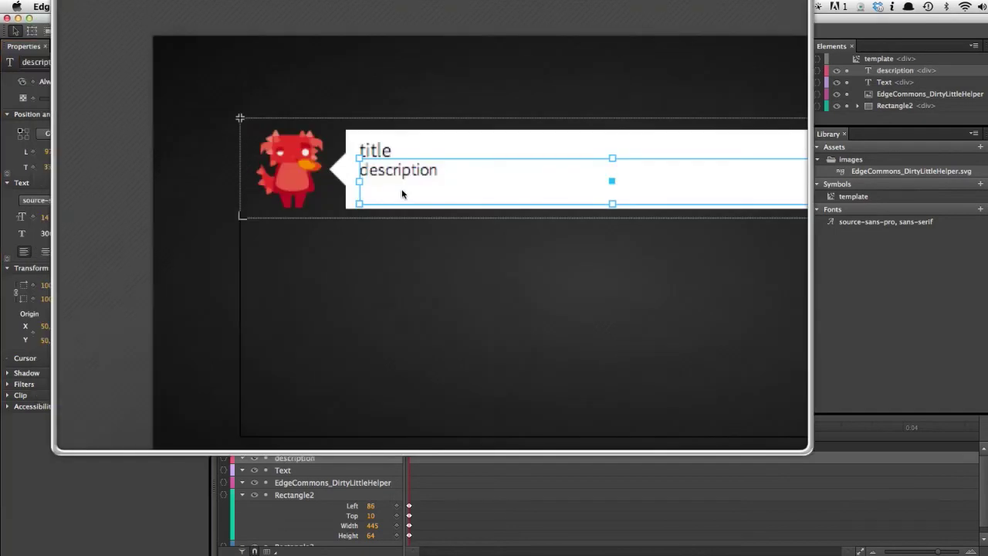
key(Escape)
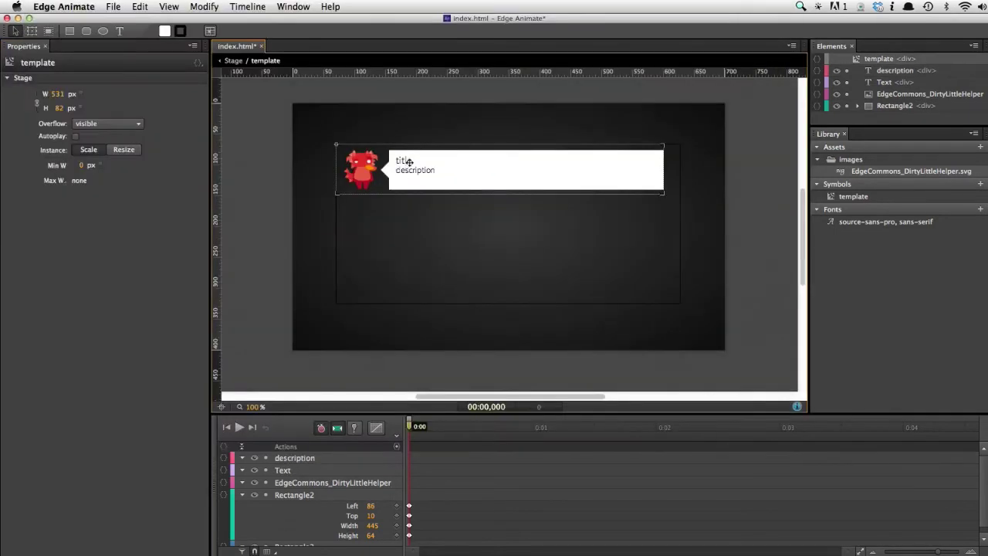
Rename the upper text element in the speech bubble as title.
click(396, 144)
click(55, 62)
text(title)
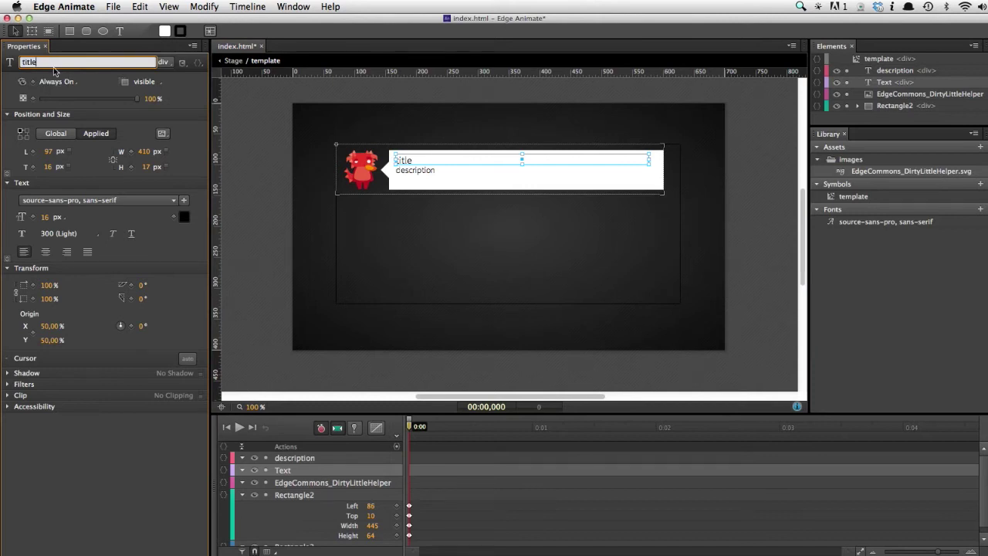
key(Return)
click(257, 124)
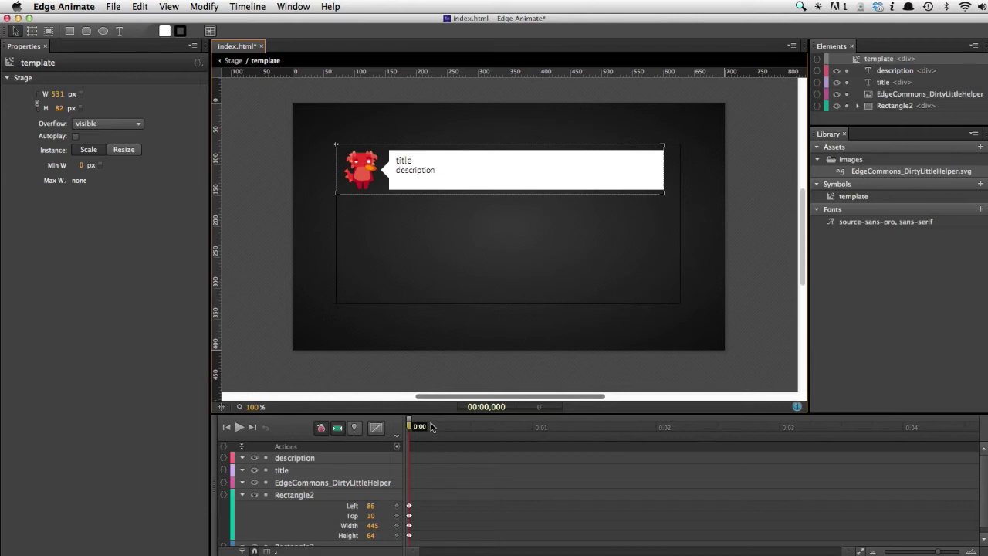
Animate the white speech bubble sliding in horizontally from Left 549 px to 86 px between 0 and 1 s.
key(p)
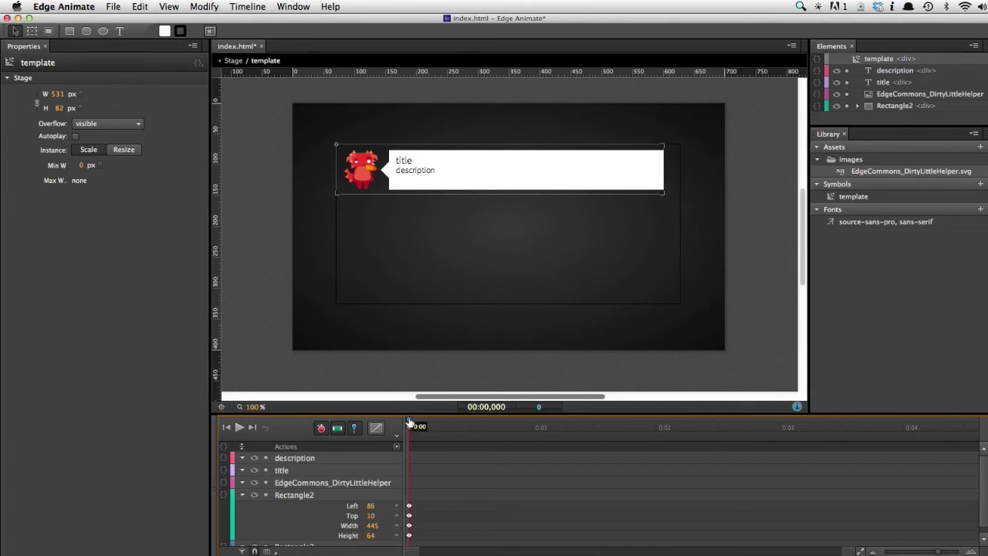
drag(409, 423, 539, 424)
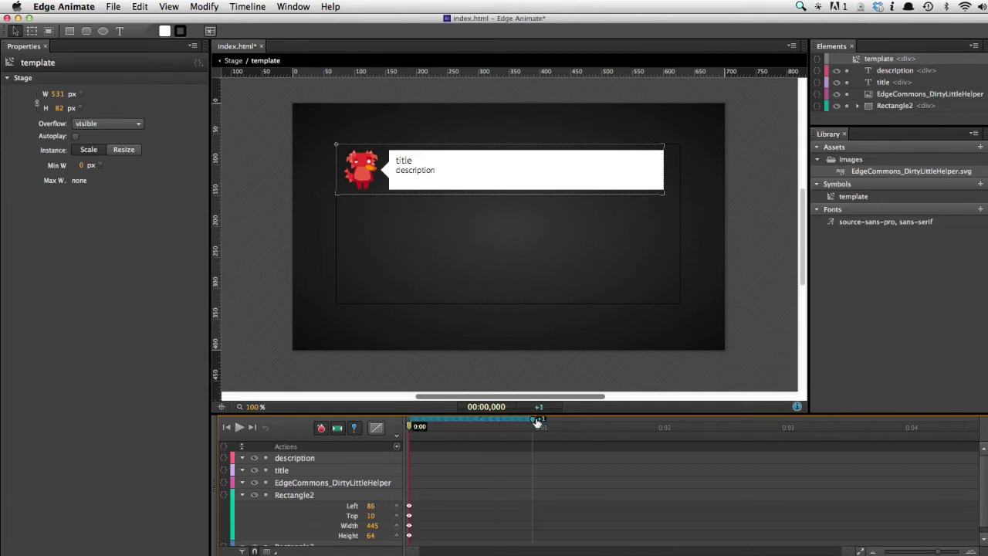
click(369, 21)
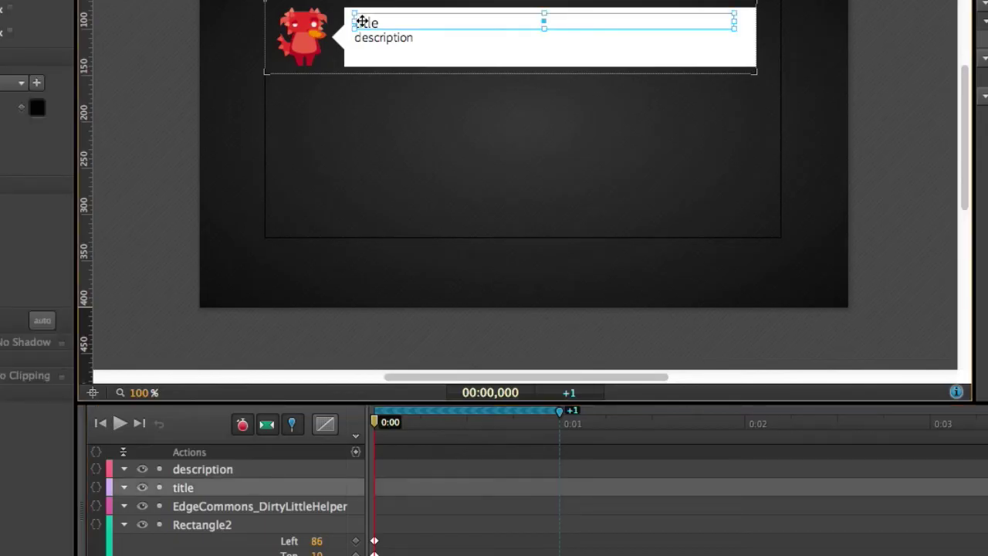
click(359, 11)
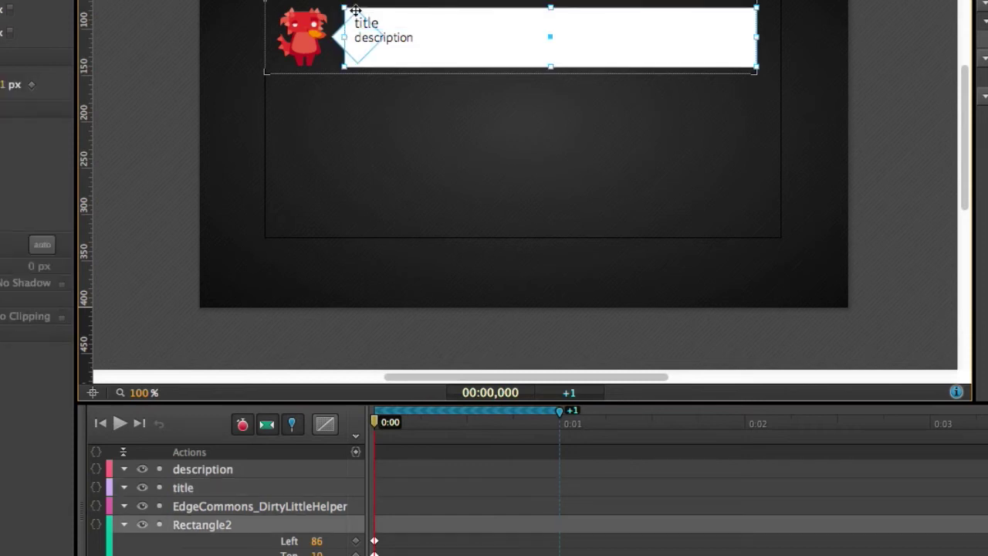
drag(635, 18, 965, 16)
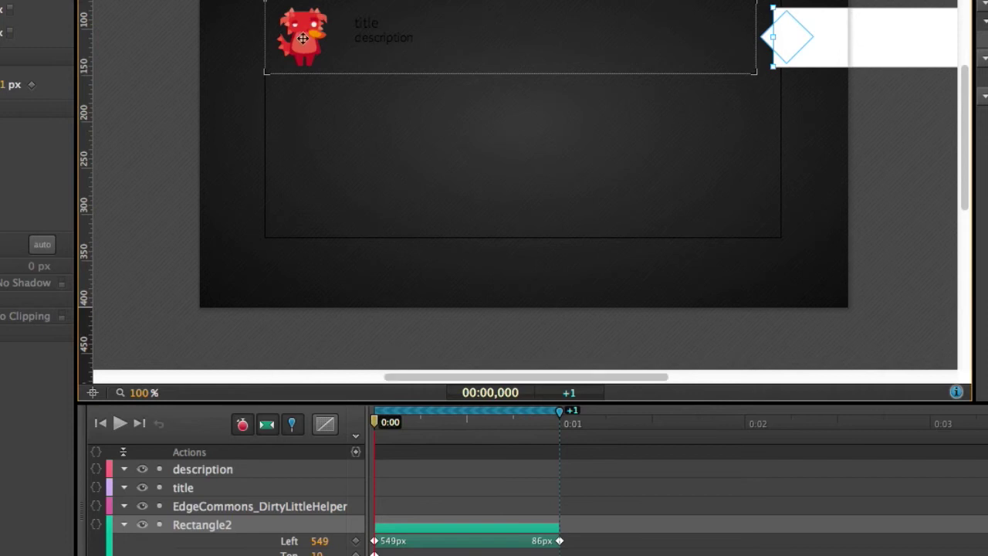
Apply EaseOutBounce easing to the speech bubble's slide-in transition.
click(411, 525)
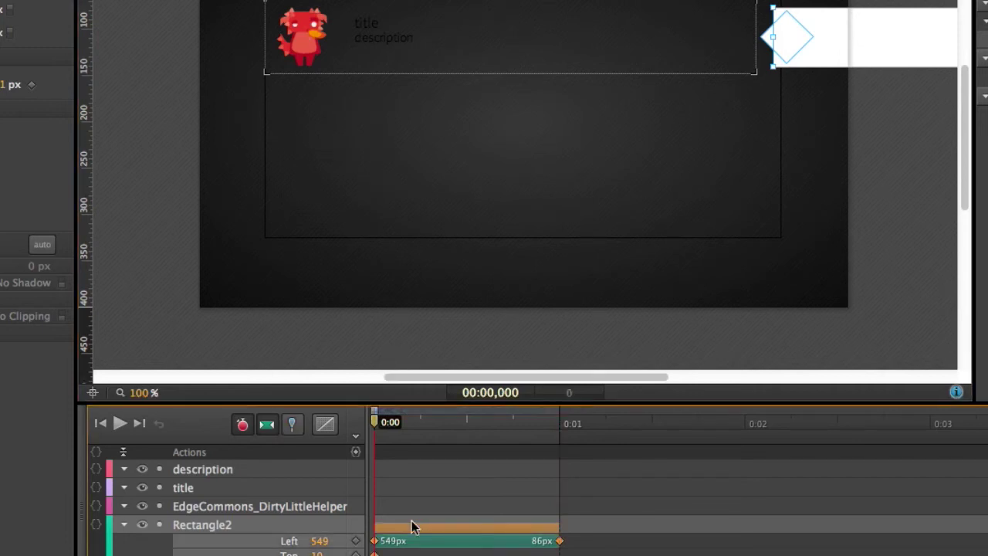
click(326, 433)
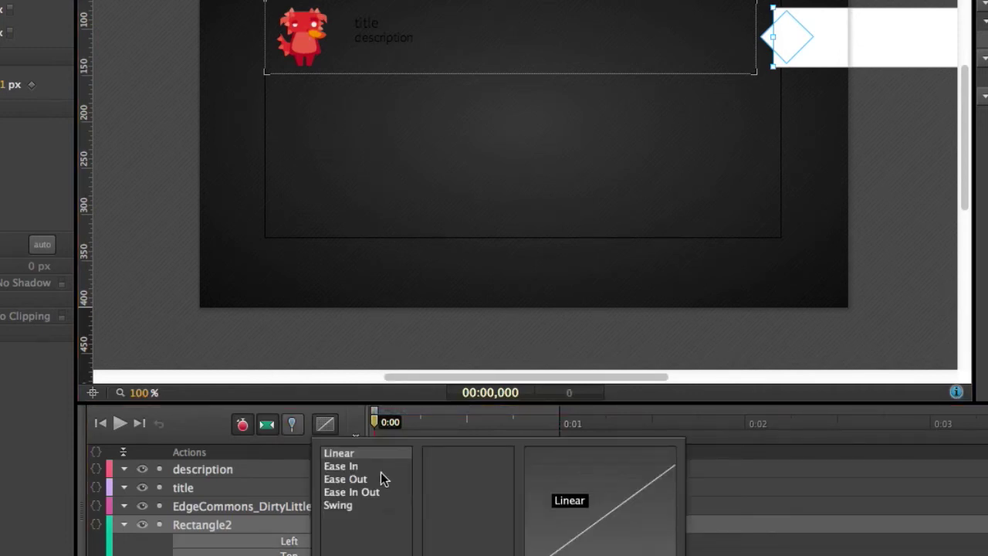
mouse_move(379, 481)
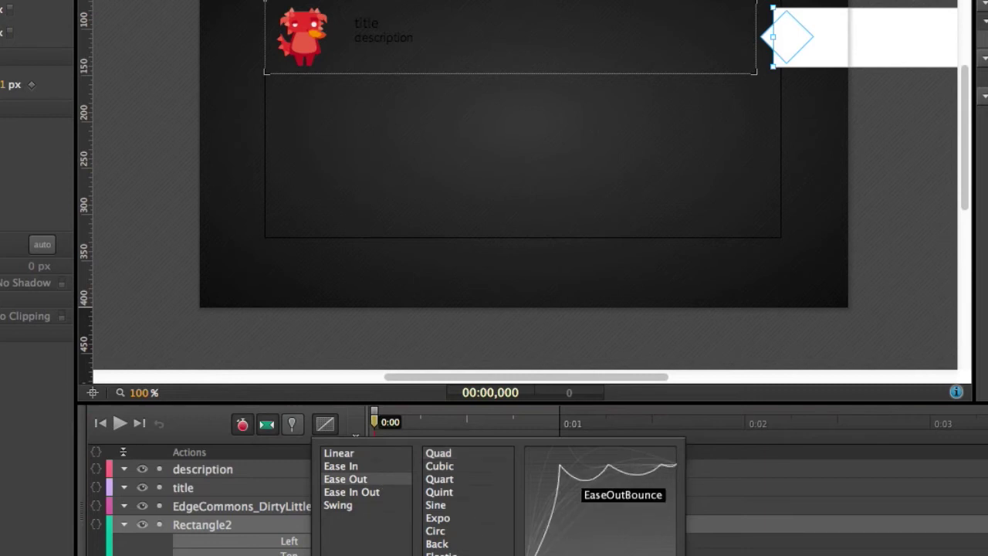
click(530, 354)
Animate the dragon image sliding from Left -63 px to 10 px between 0 and 0.5 s, with Linear easing.
click(311, 46)
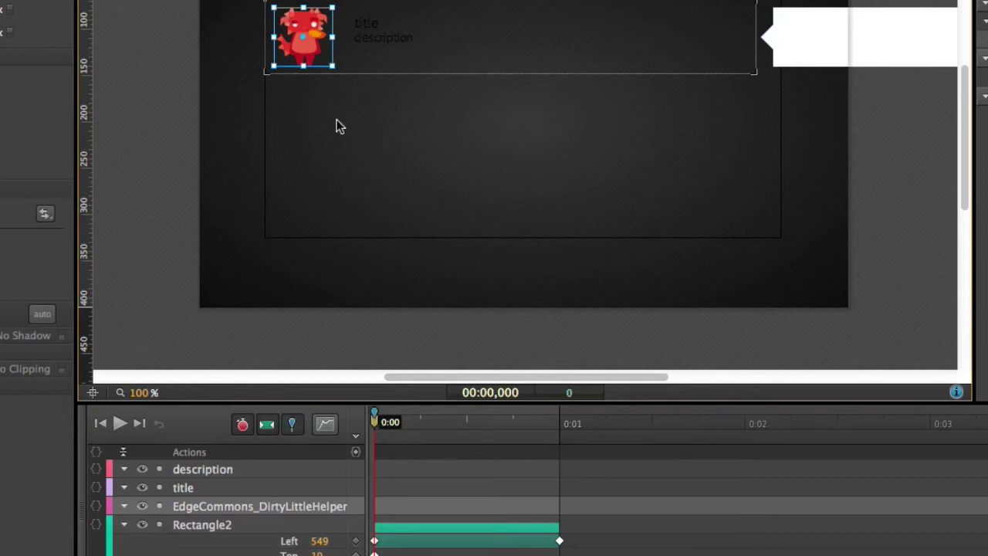
drag(375, 412, 467, 410)
drag(303, 38, 235, 39)
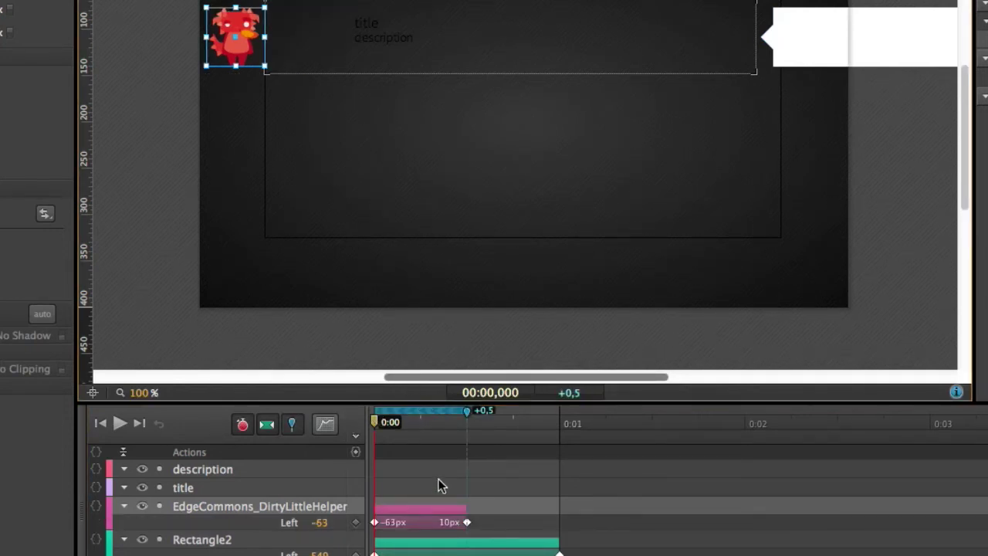
click(421, 507)
click(325, 424)
click(372, 453)
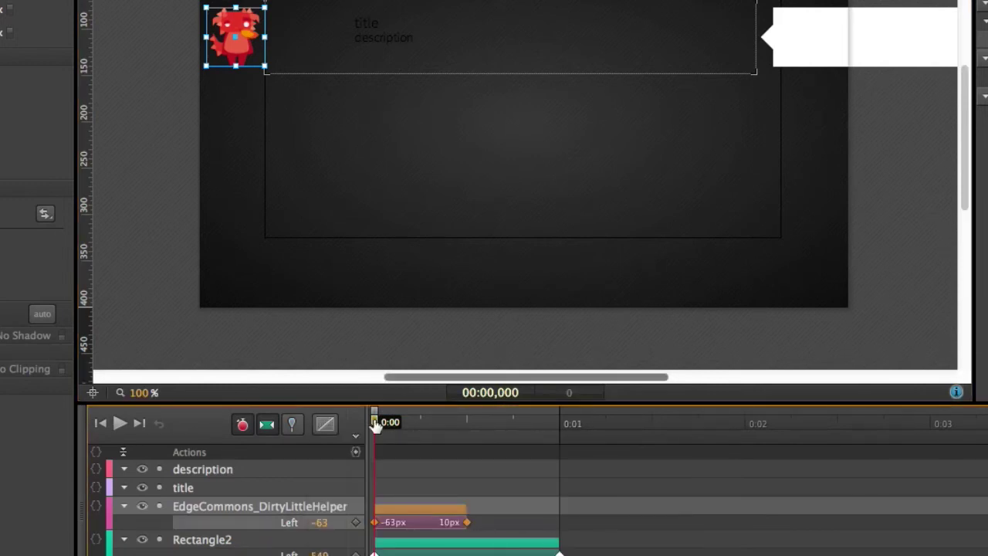
Fade in the title and description texts from 0% to 100% opacity between 1 and 1.5 s.
drag(375, 427, 415, 423)
drag(431, 422, 654, 413)
key(p)
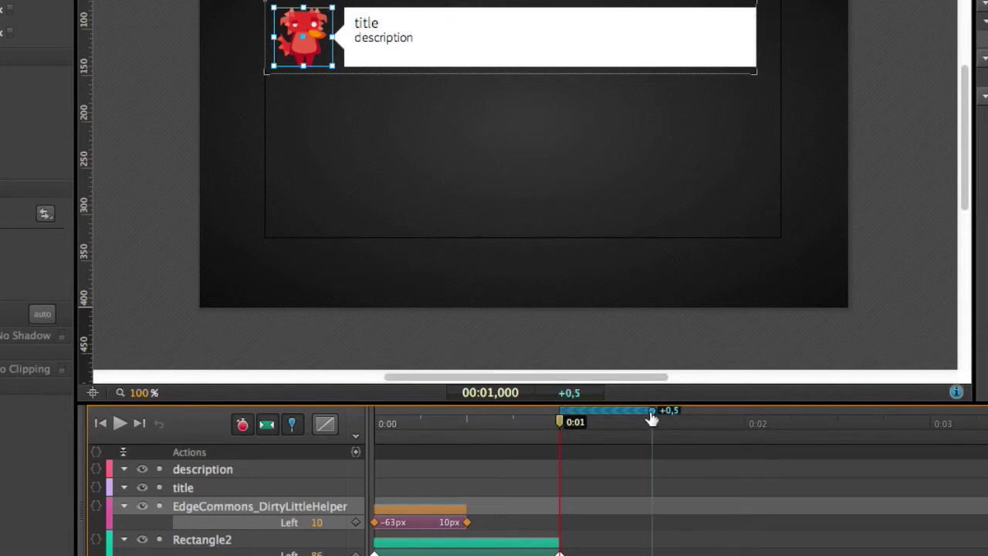
click(377, 25)
shift+click(374, 42)
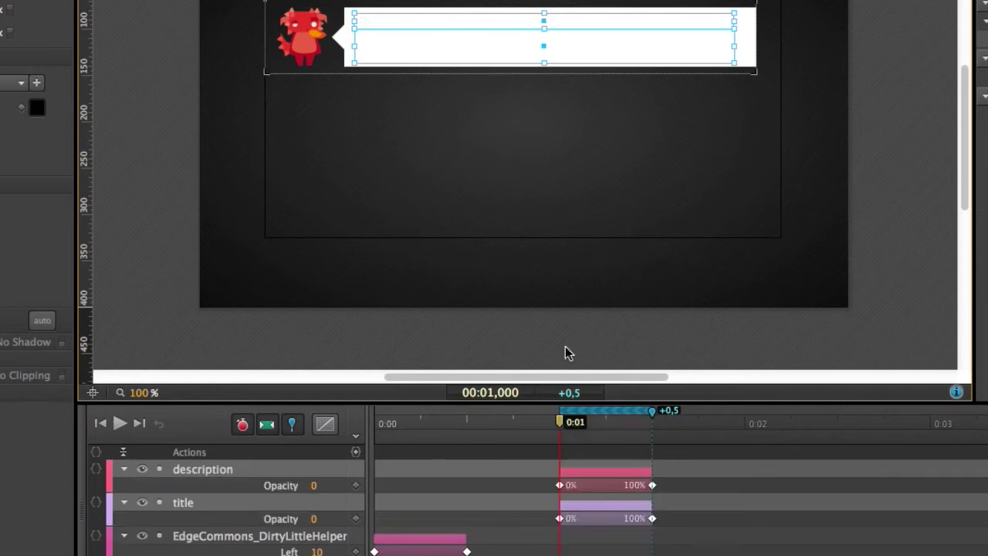
Shift the description's opacity transition on the timeline so it runs from 1.25 to 1.75 s.
click(611, 501)
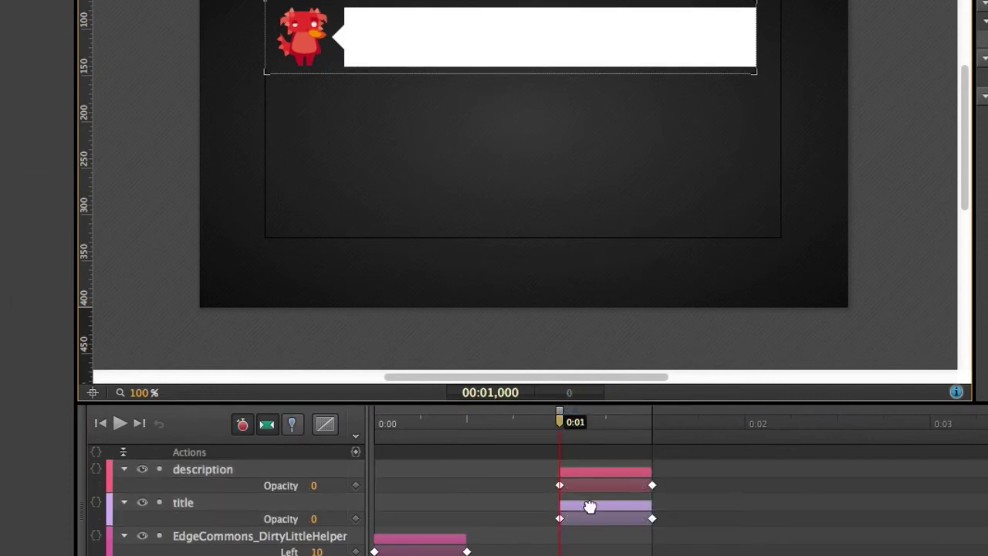
click(589, 506)
click(595, 471)
drag(583, 470, 633, 470)
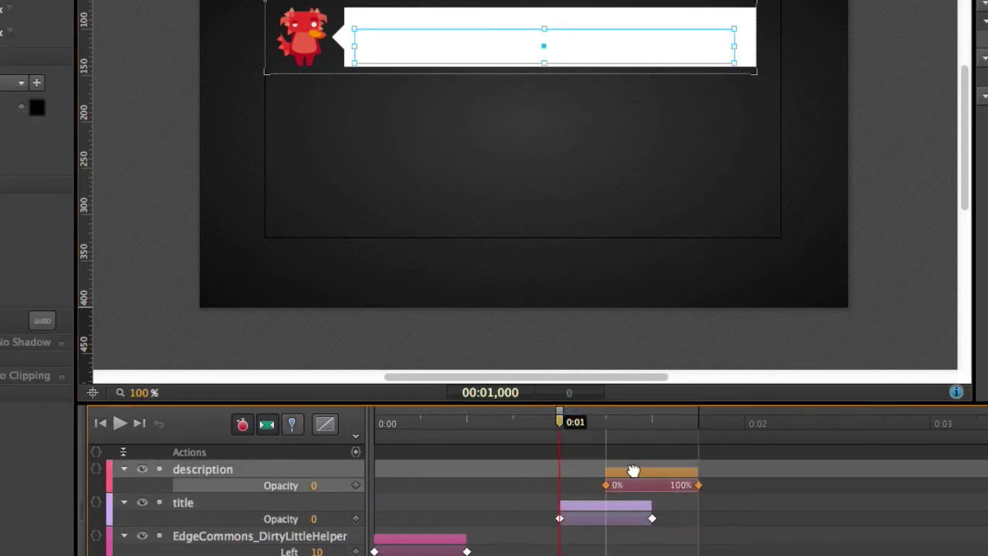
Set the template symbol's overflow to hidden and preview the animation up to 1.75 s.
click(194, 248)
click(467, 419)
click(462, 419)
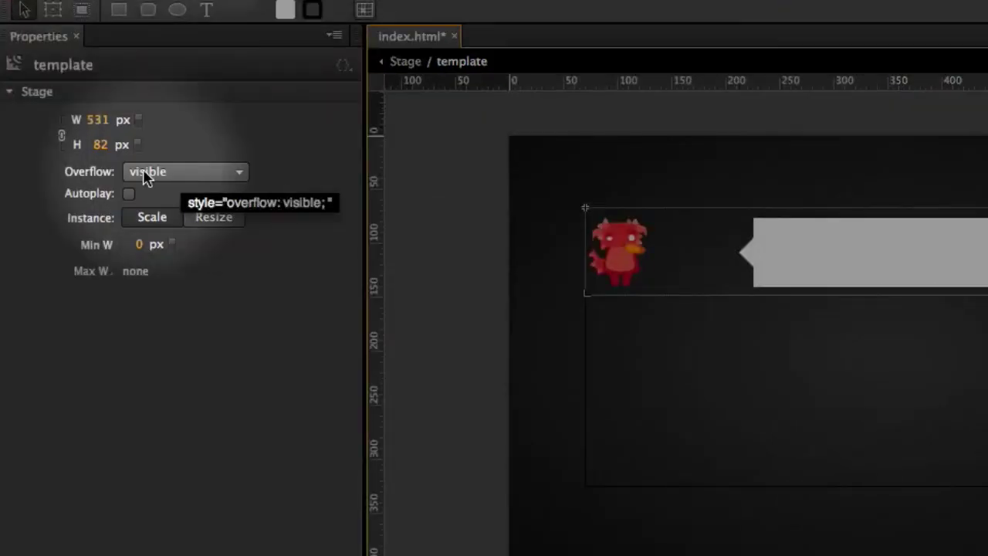
click(147, 174)
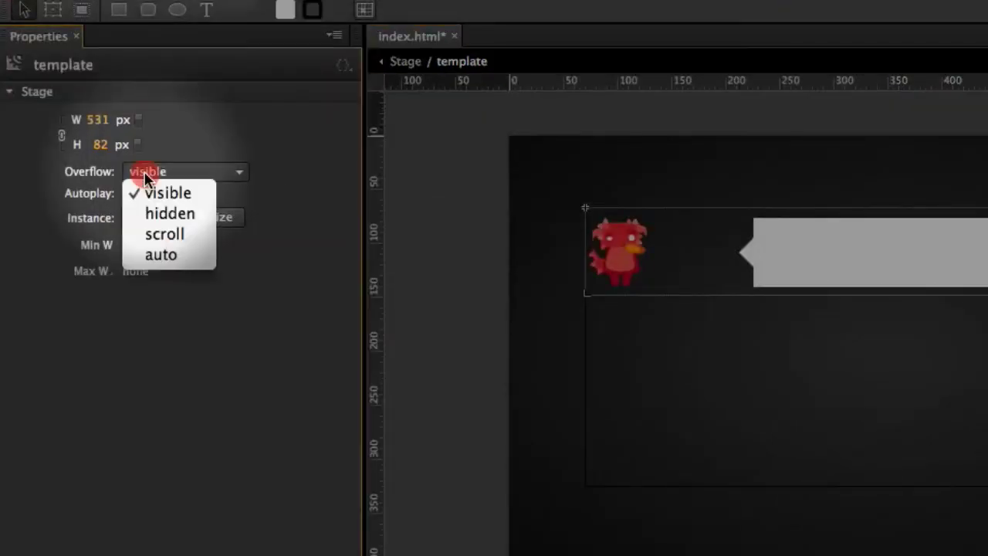
click(163, 212)
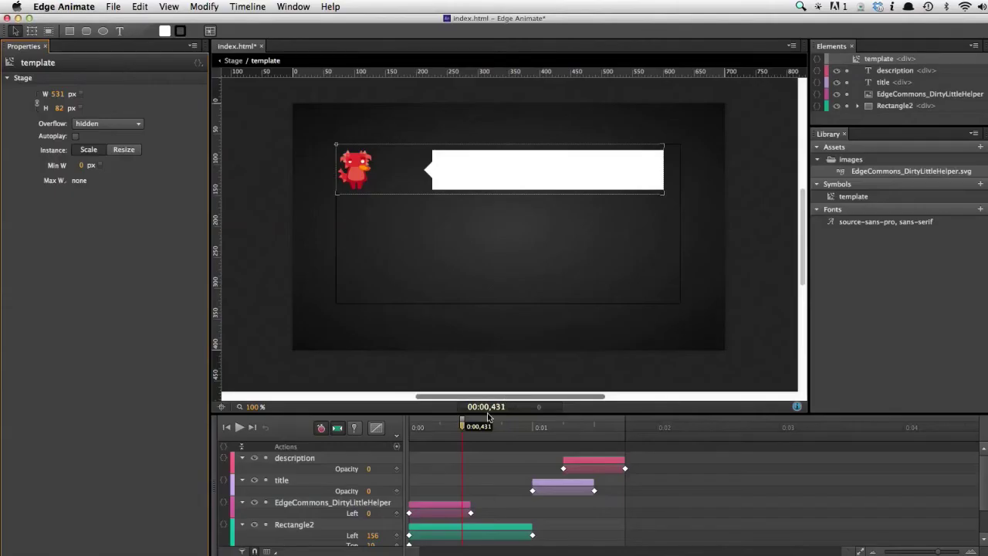
drag(462, 426, 625, 434)
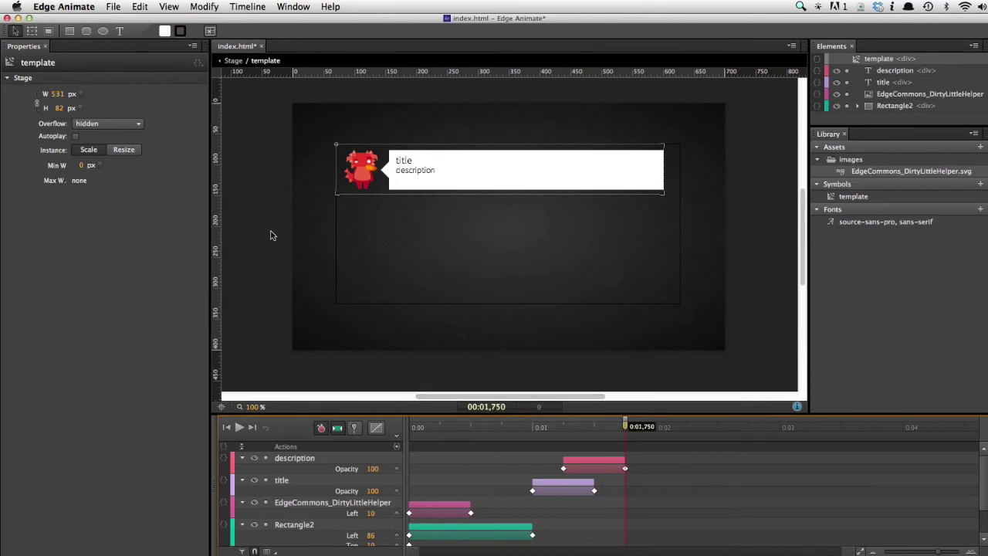
Return to the main Stage and delete the template symbol instance, keeping only the content container.
click(230, 64)
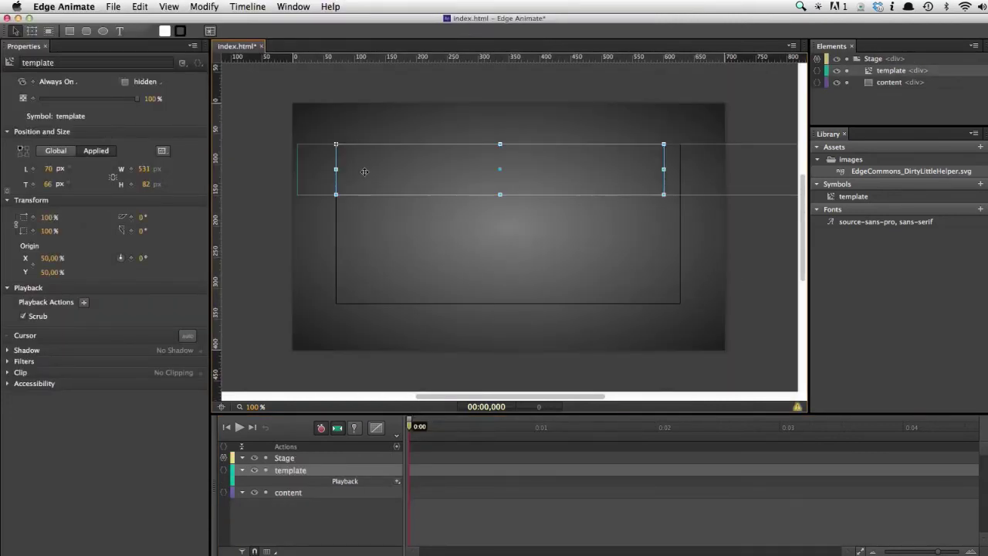
key(Delete)
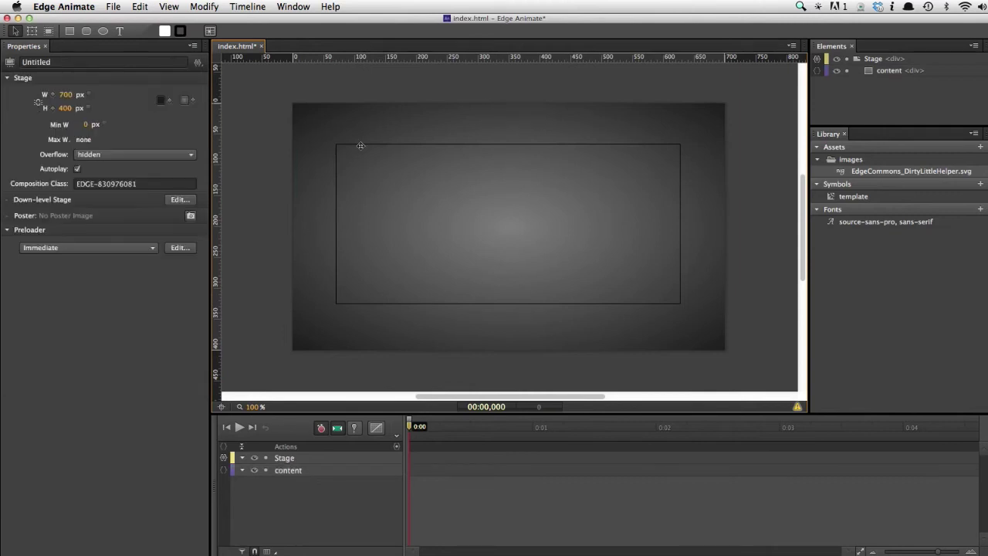
click(361, 145)
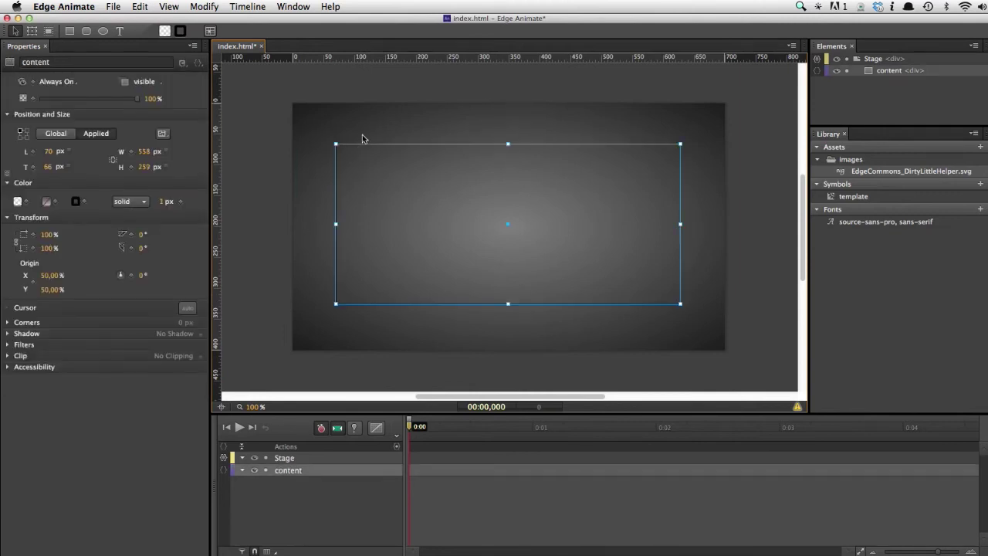
click(291, 102)
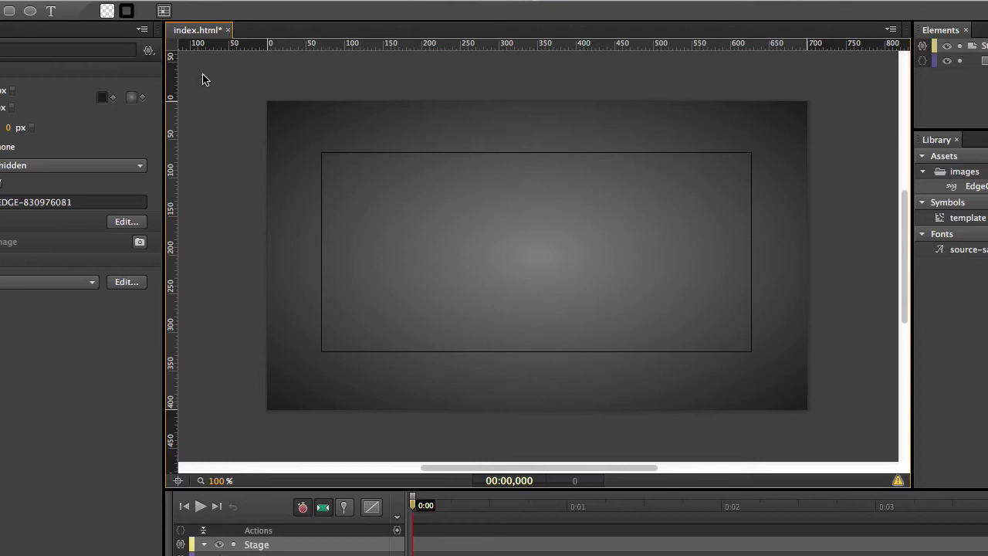
Open the Stage's compositionReady code and examine the getJSON call that loads "content.json".
click(149, 51)
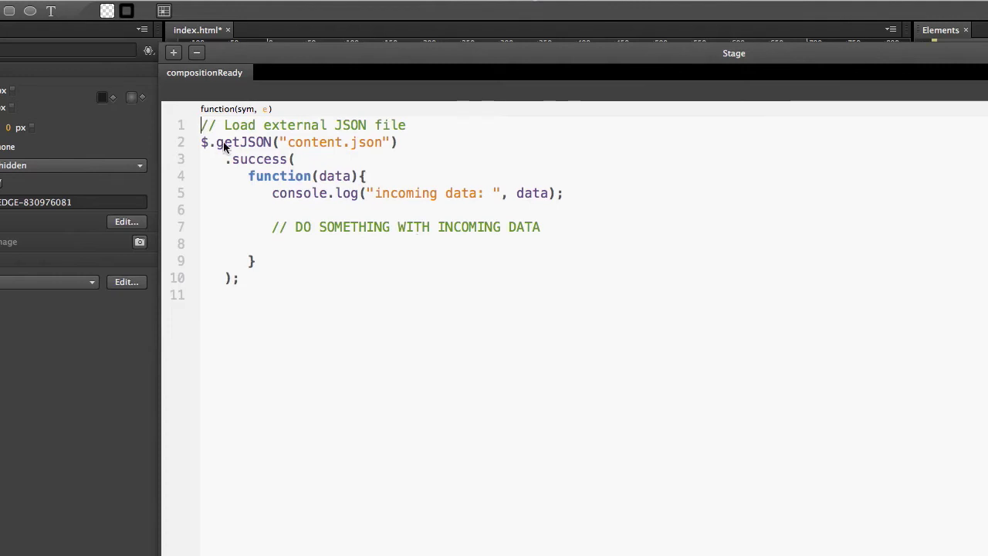
key(Down)
key(Down)
key(Down)
key(Down)
drag(279, 142, 391, 142)
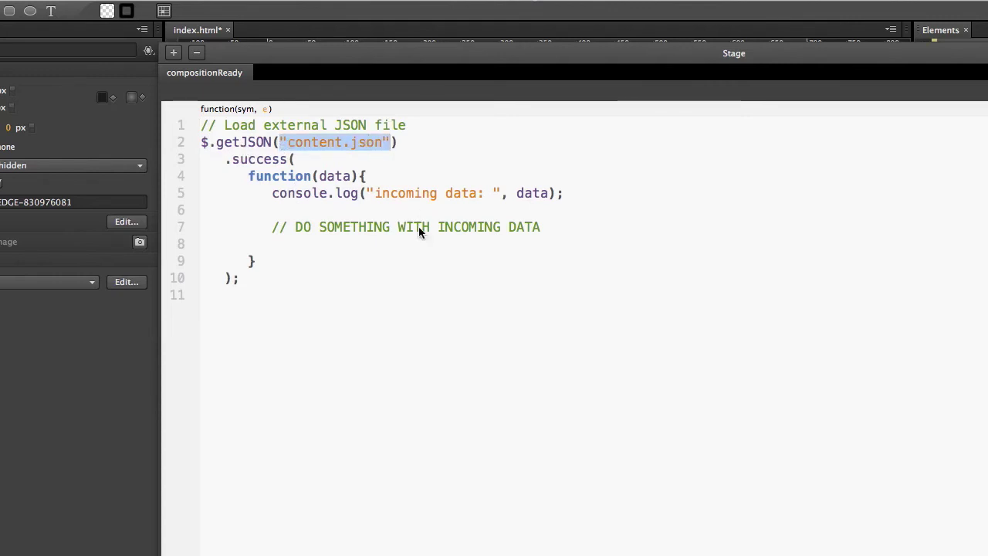
Examine the success callback of the getJSON call, its data parameter and the console.log line for the incoming data.
click(436, 152)
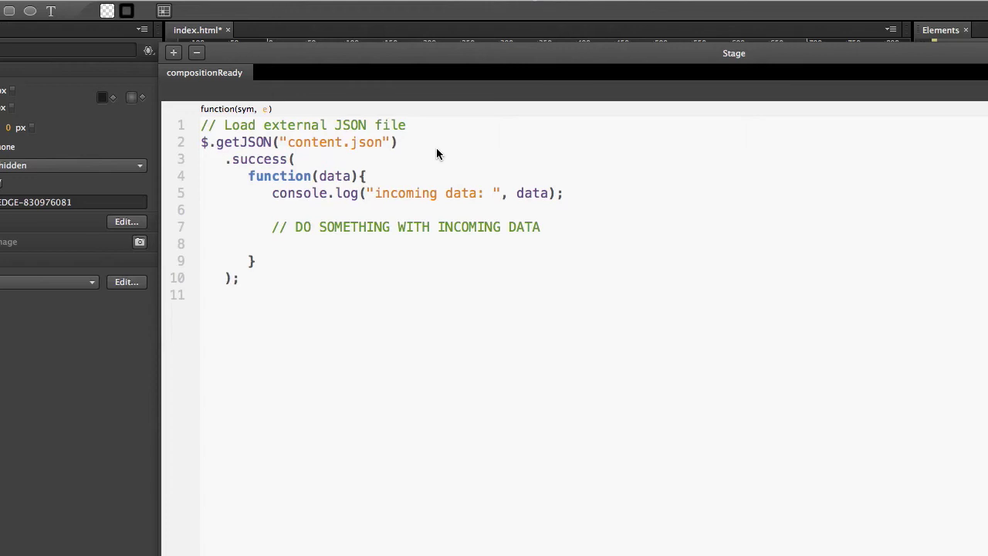
double_click(257, 160)
drag(250, 178, 276, 260)
click(276, 260)
double_click(344, 174)
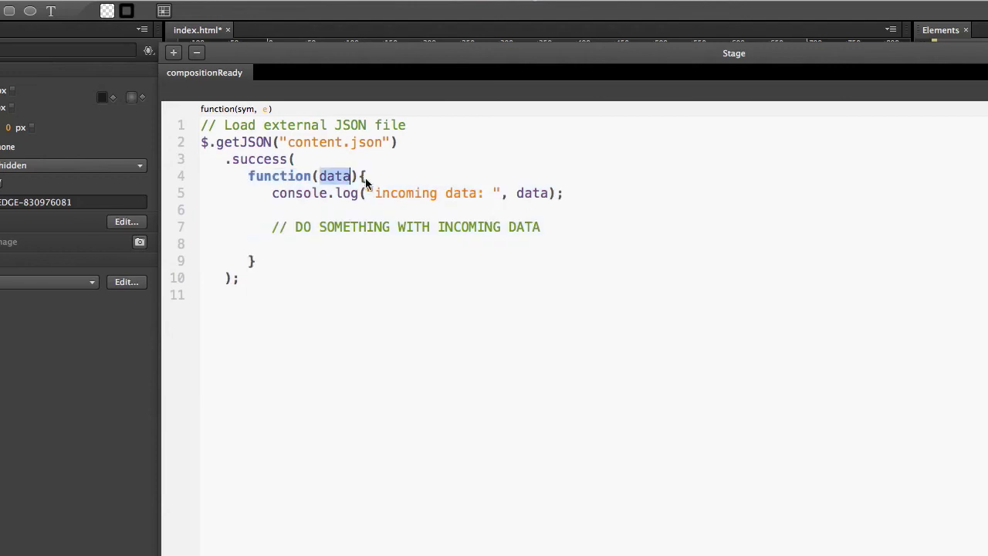
click(545, 223)
drag(272, 194, 567, 194)
click(582, 219)
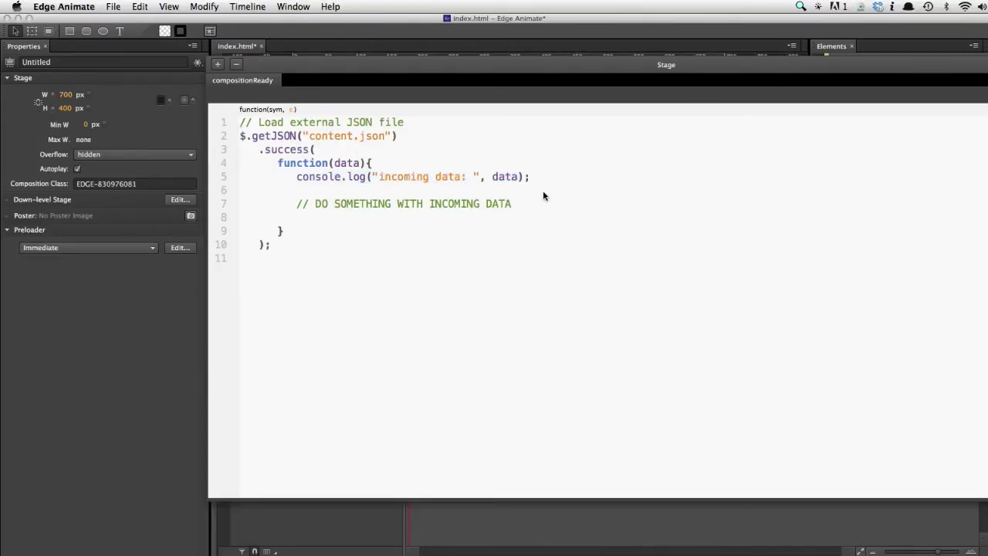
Preview the composition in Chrome and expand the logged incoming data array and its first object in the JavaScript console.
key(super+Return)
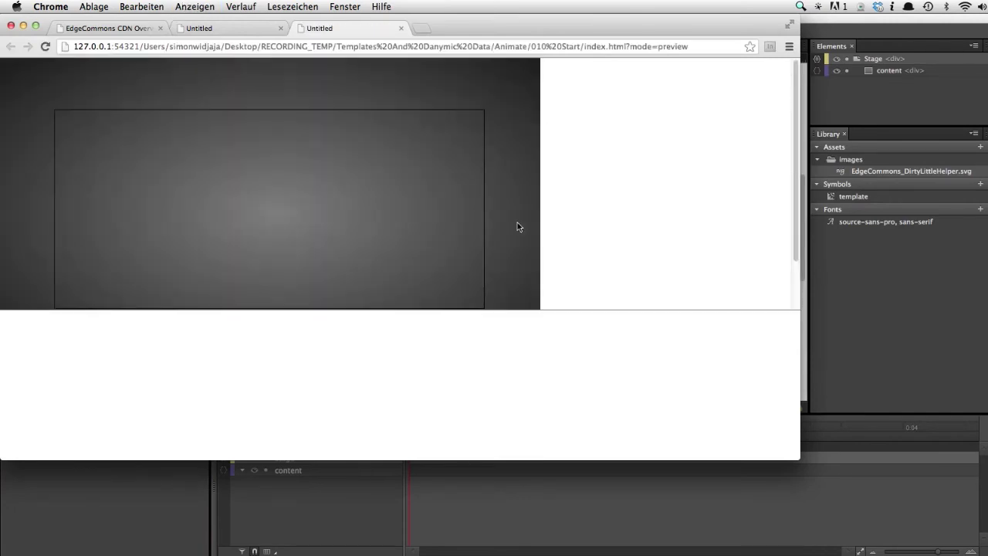
key(super+alt+j)
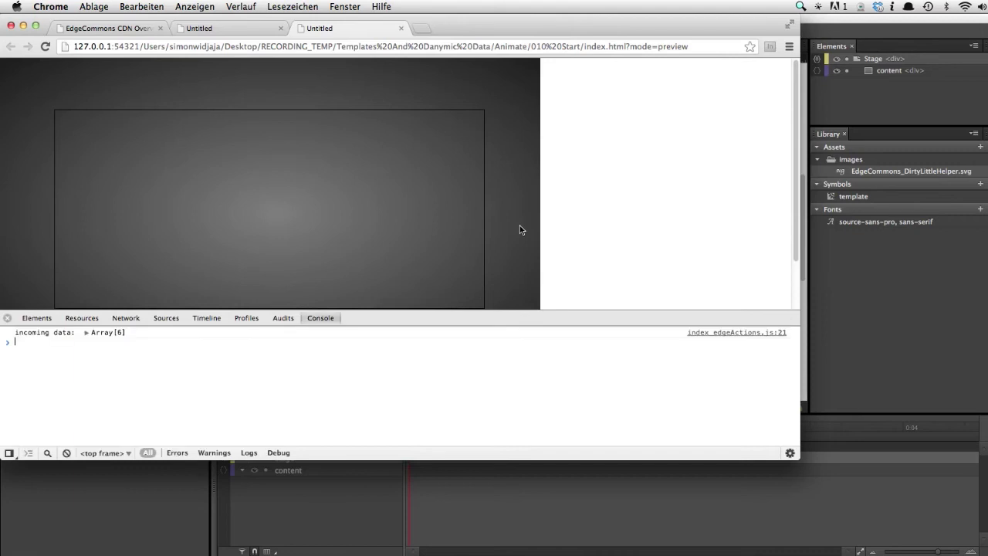
click(86, 332)
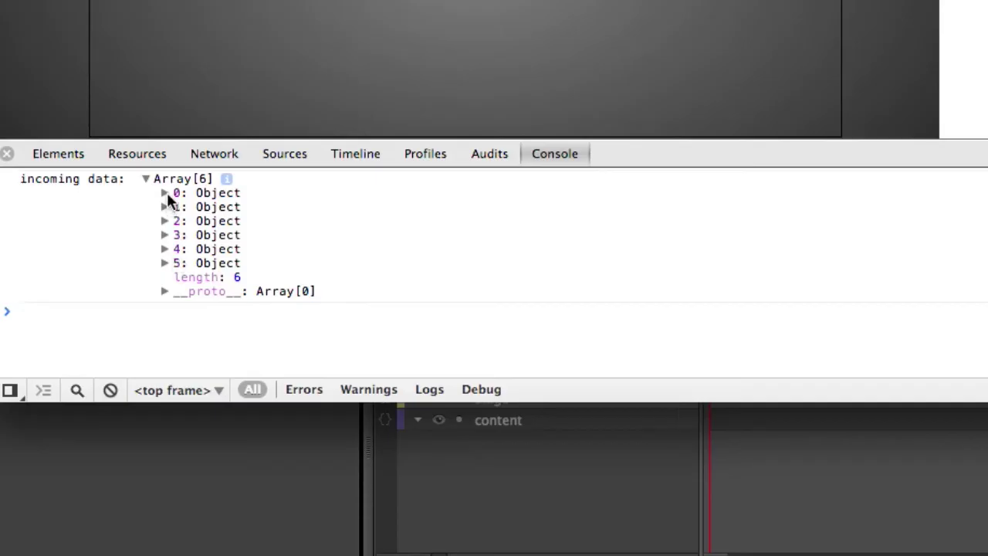
click(166, 193)
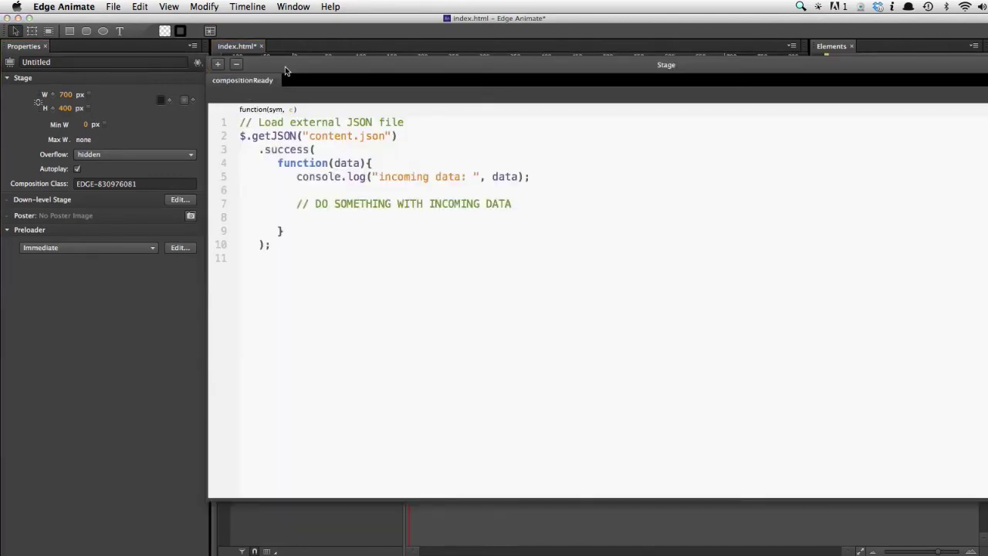
Back in Edge Animate's compositionReady code, add an empty $.each(); call below the "DO SOMETHING WITH INCOMING DATA" comment.
drag(220, 78, 190, 85)
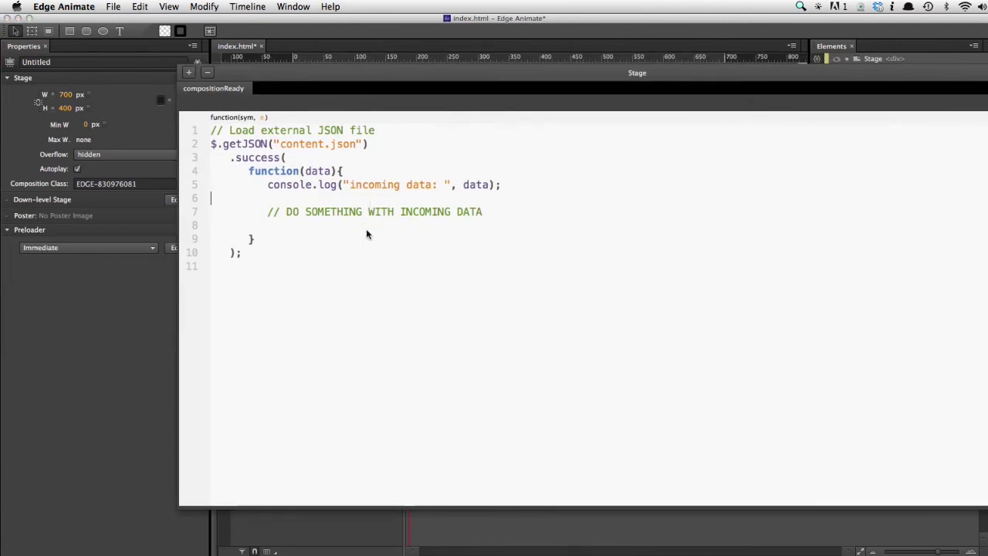
click(493, 216)
key(Return)
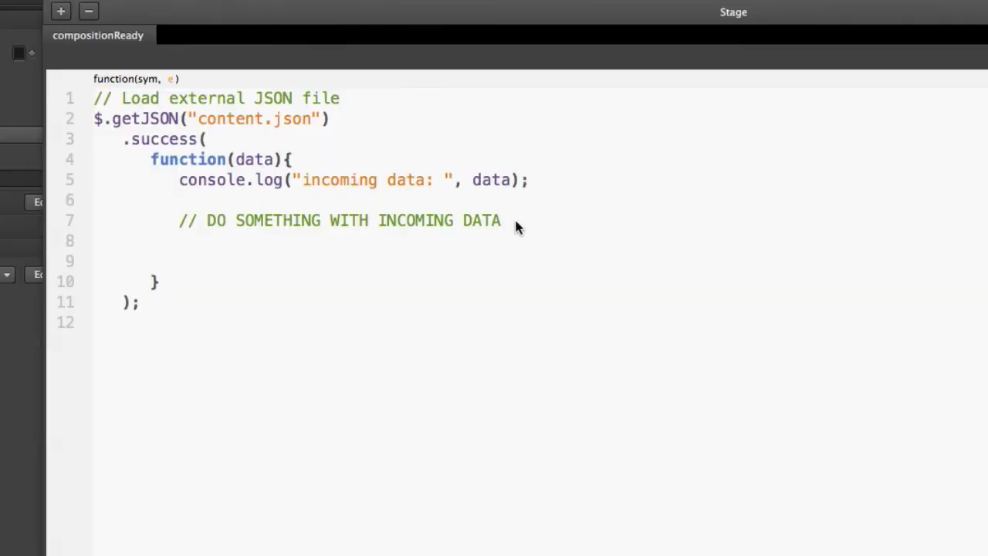
key(Return)
text($.)
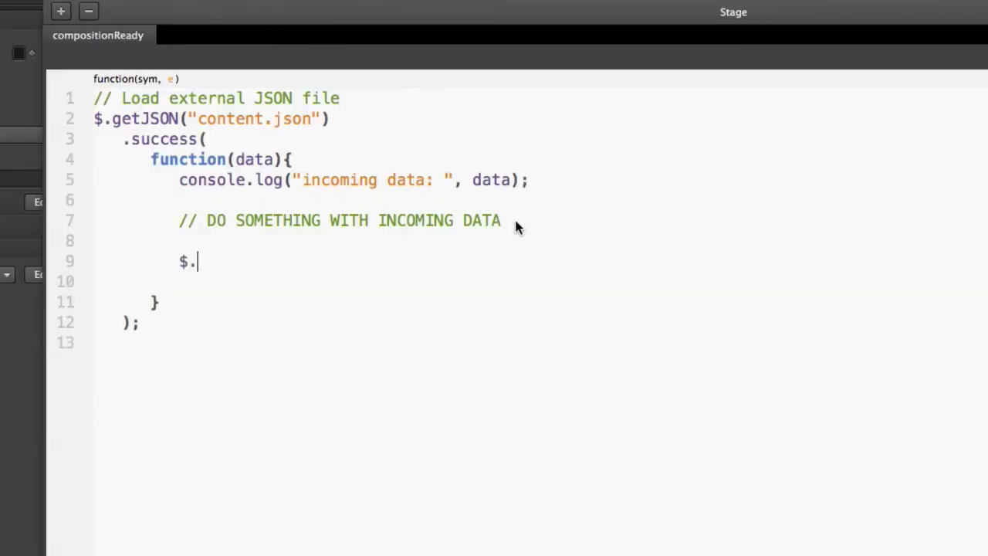
text(each();)
key(Left)
key(Left)
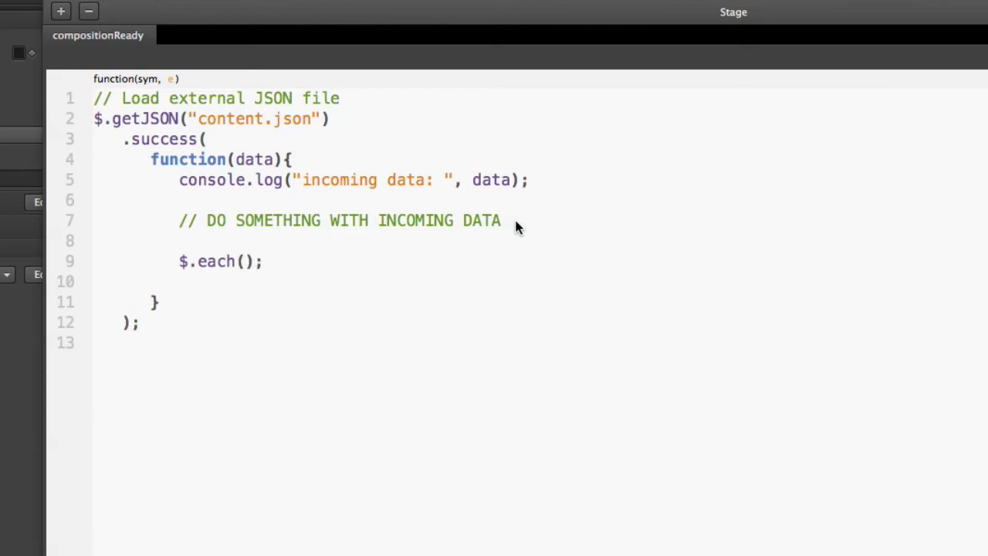
Pass data and a callback function(index, item){ } to the $.each call, with an indented empty line in its body.
text(data,)
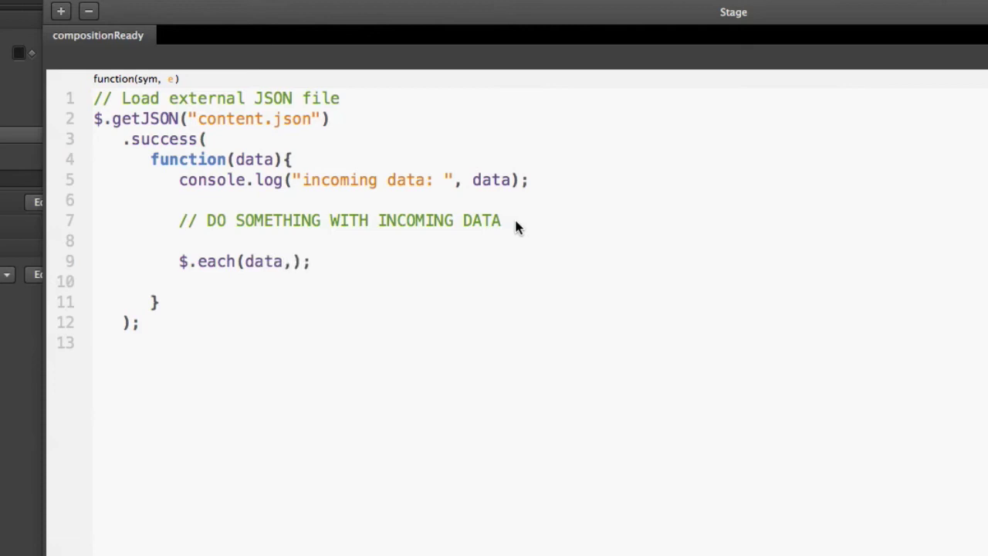
text( function()
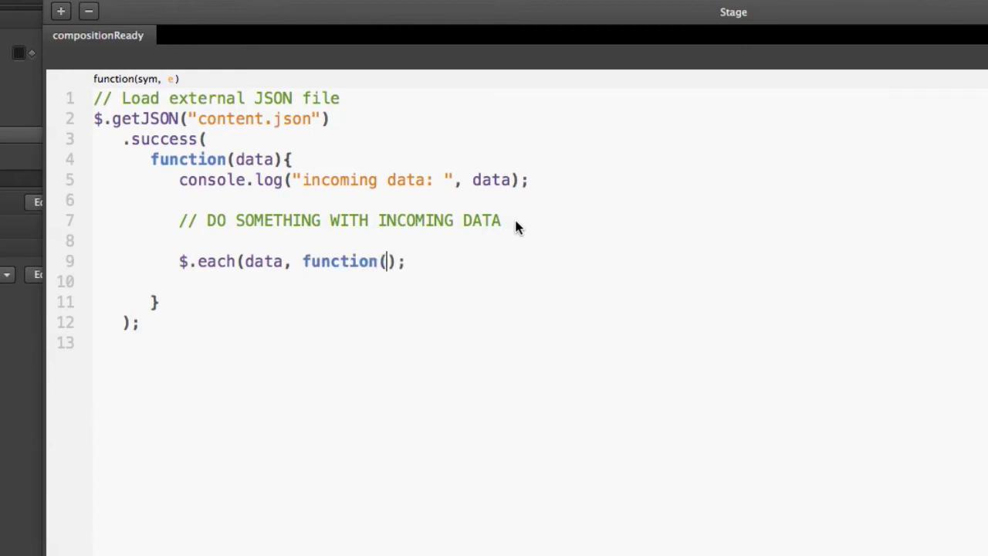
text(index, item))
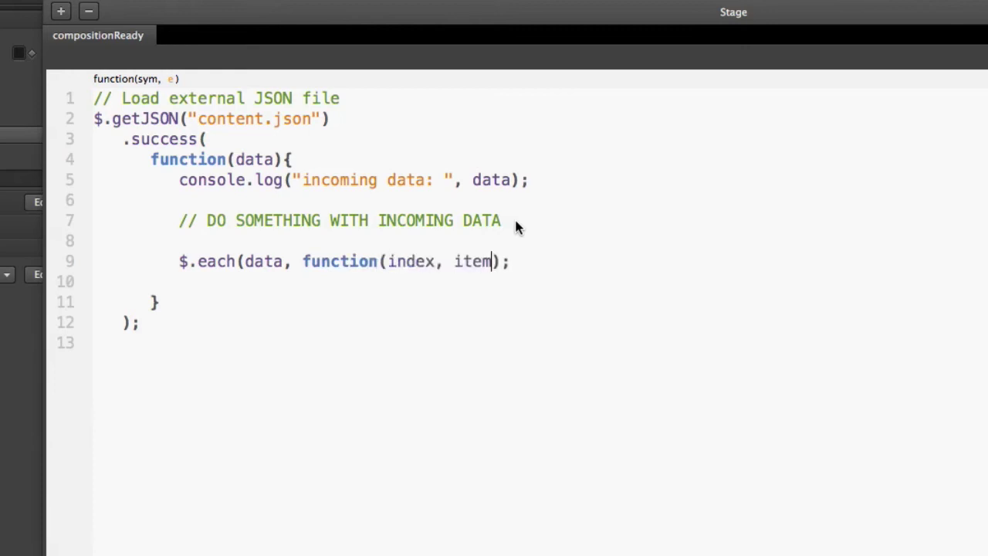
text({)
key(Return)
key(Return)
key(Up)
key(Tab)
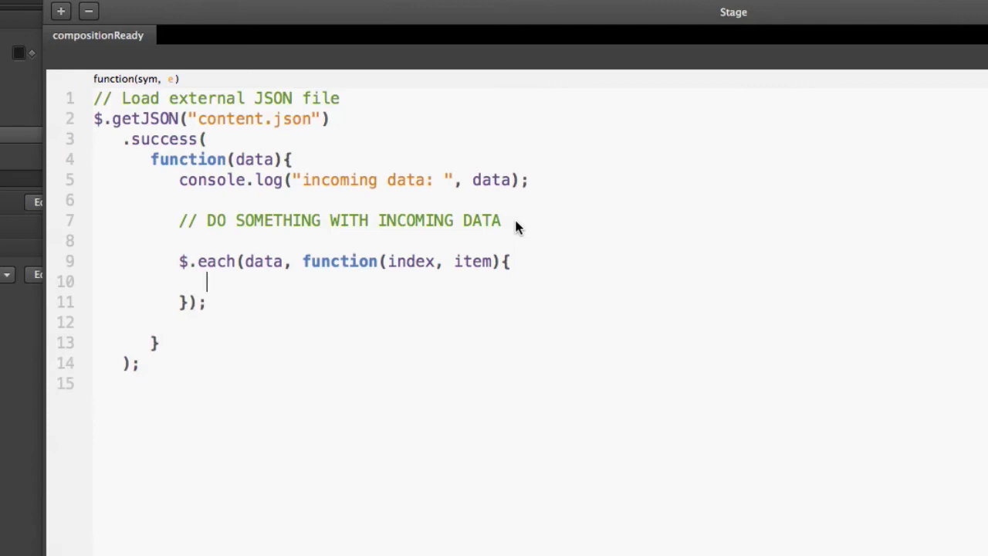
Inside the loop, write var s = sym.createChildSymbol( "template", "content" ); to create a template instance for each item.
text(var s = sym.)
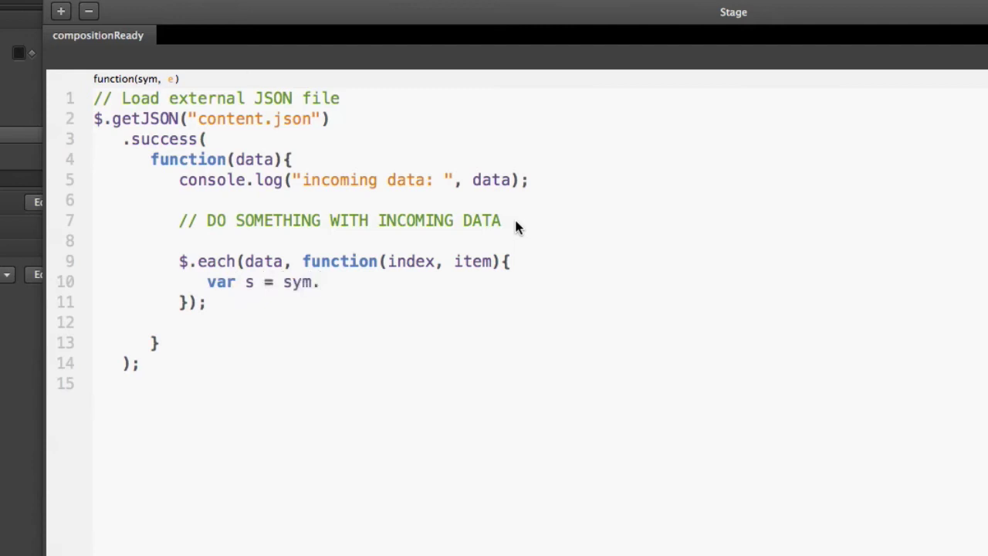
text(createChil)
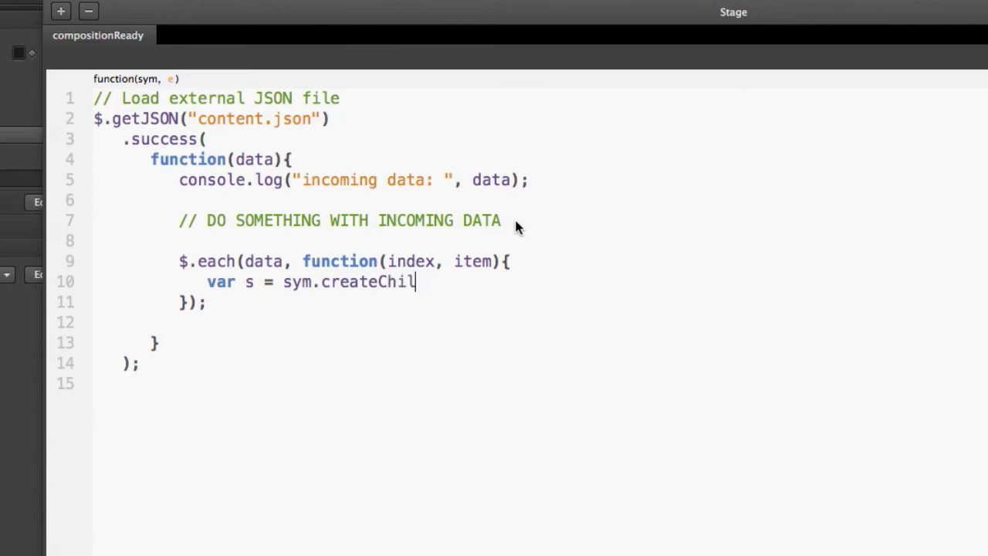
text(dSymbol();)
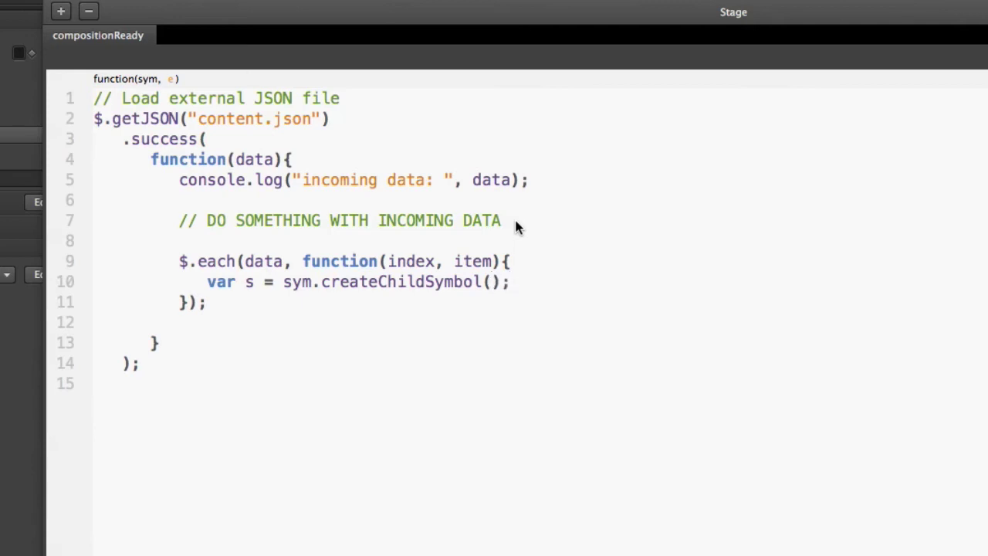
key(Left)
text("template")
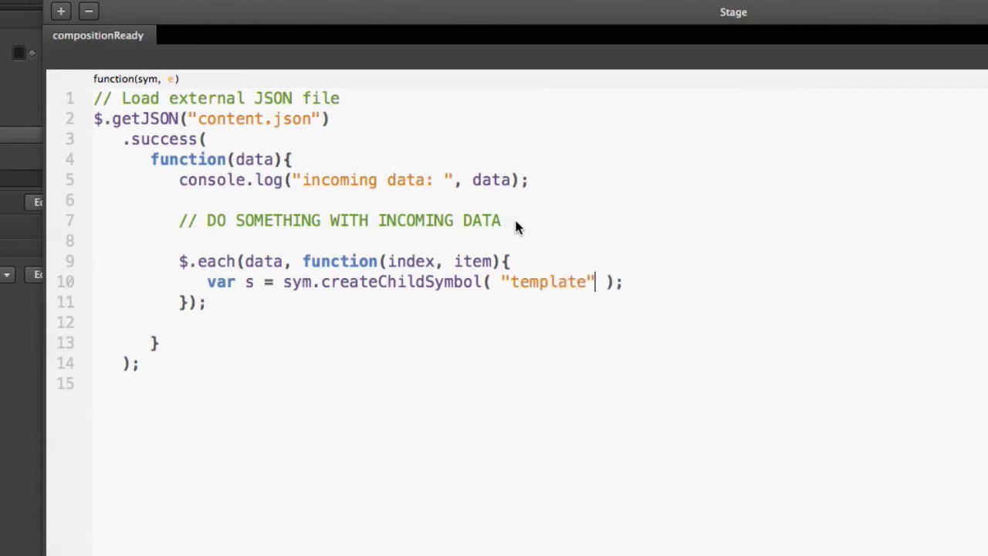
text(, )
text("content)
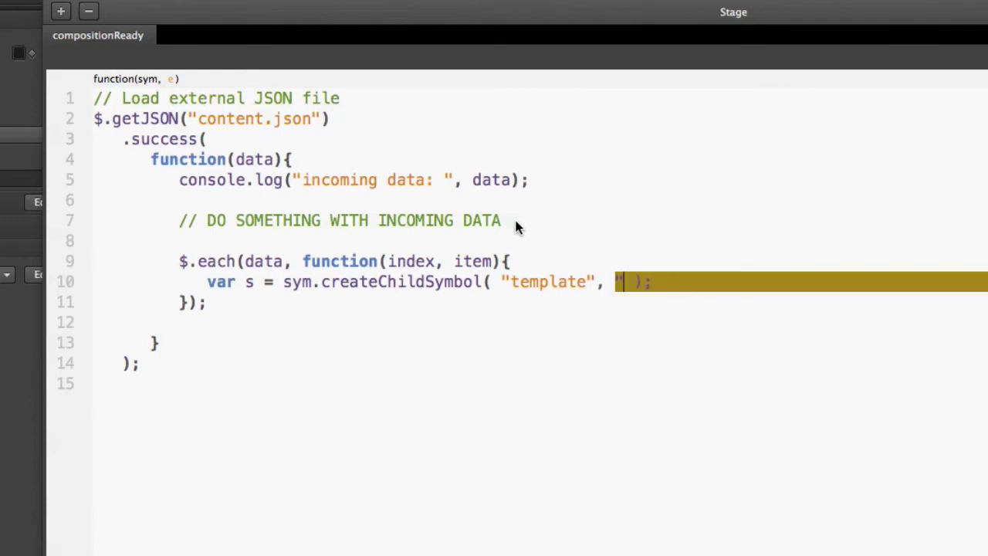
text(")
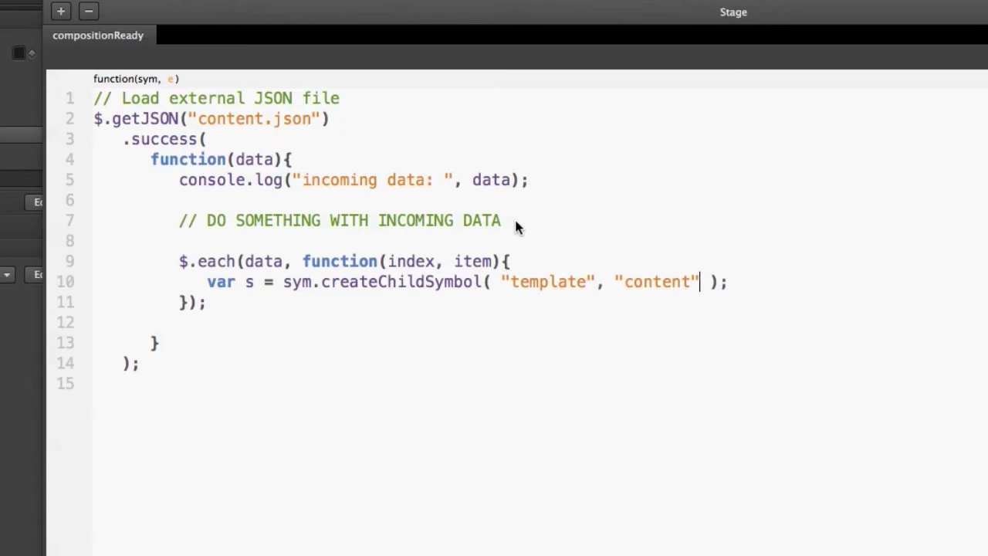
key(Right)
key(Right)
Preview the composition in Chrome and return to Edge Animate's full code window.
key(super+w)
key(super+Return)
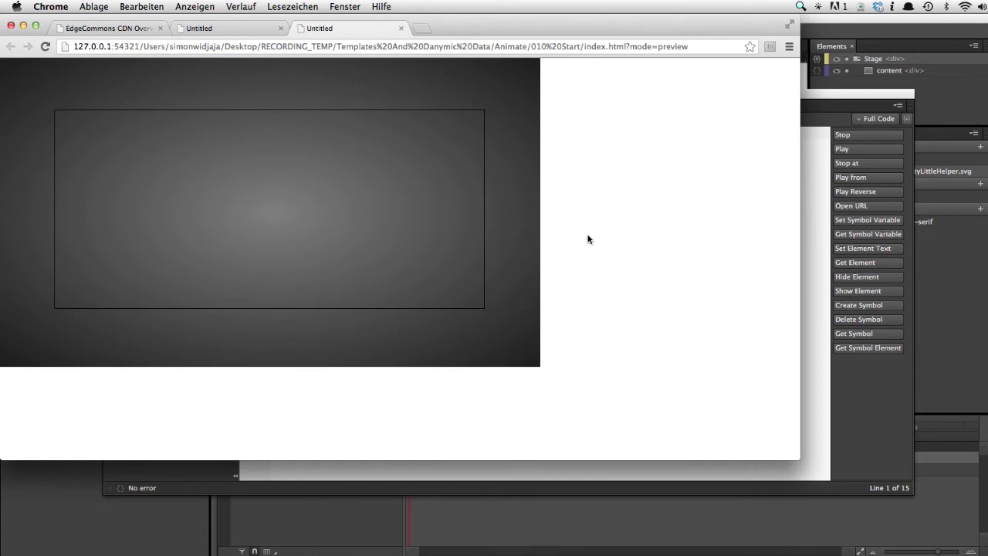
key(super+Tab)
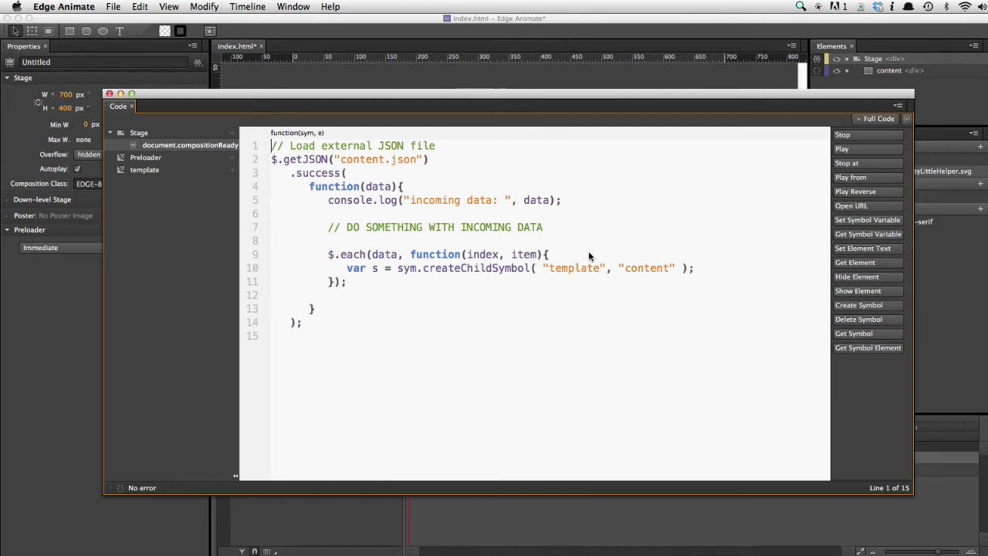
Add s.play(); below the createChildSymbol line and preview the composition in Chrome.
click(694, 268)
key(Return)
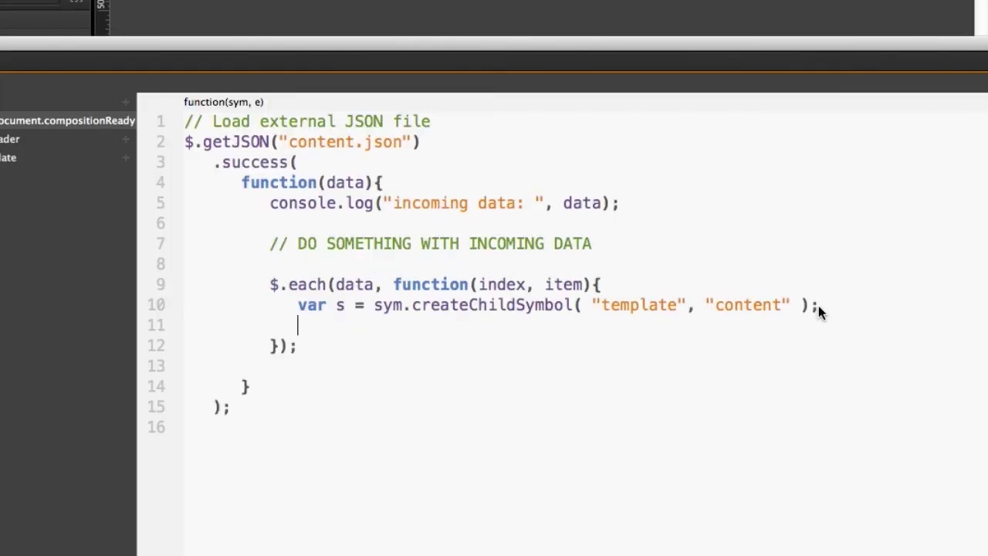
text(s.play();)
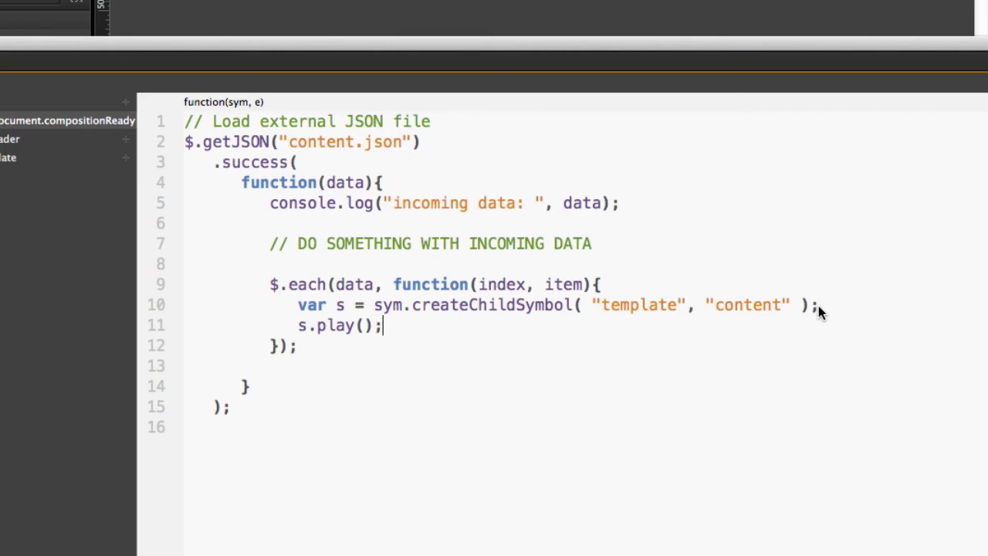
key(super+Return)
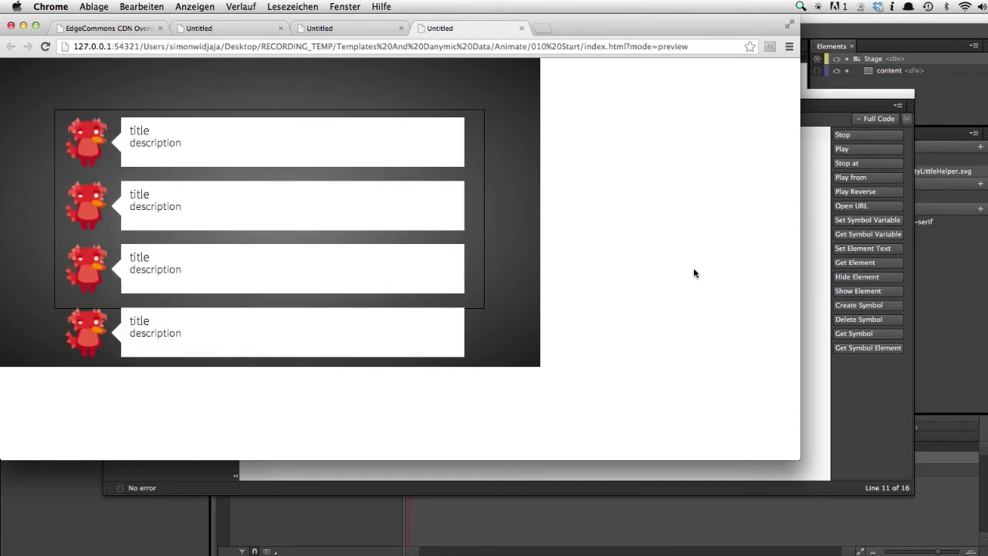
In the full code window, make room above s.play() and enter s.$("title") to address the template's title element.
click(836, 96)
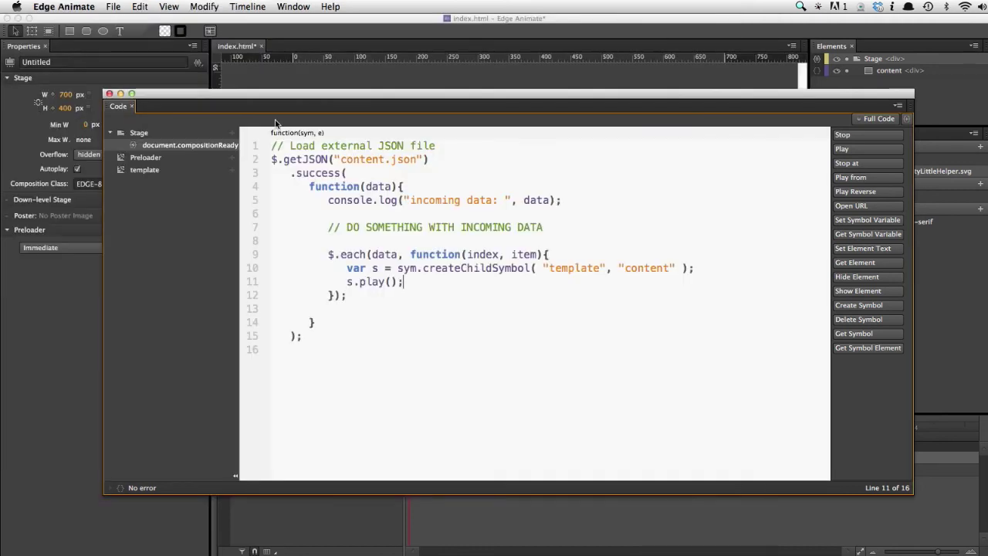
key(End)
key(Return)
key(Return)
key(Up)
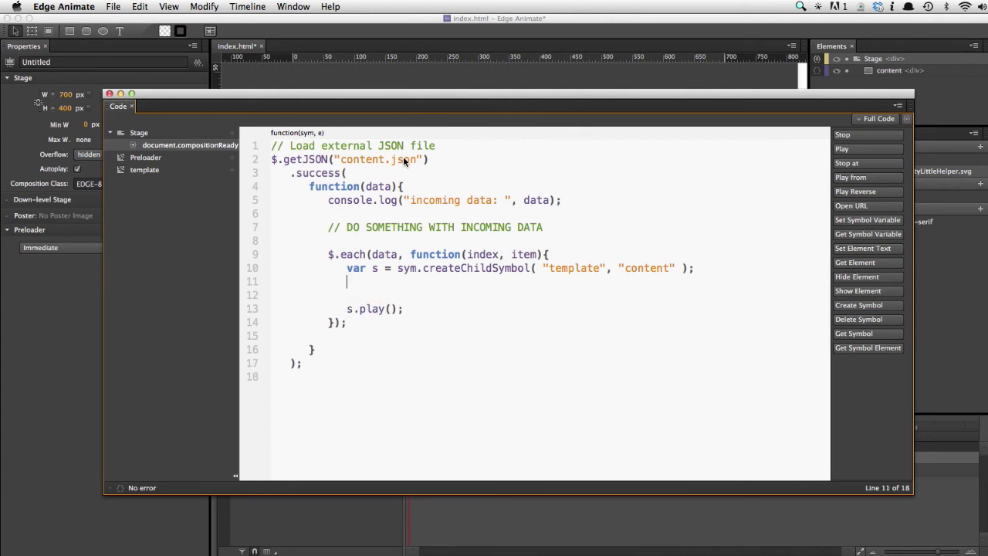
text(s.)
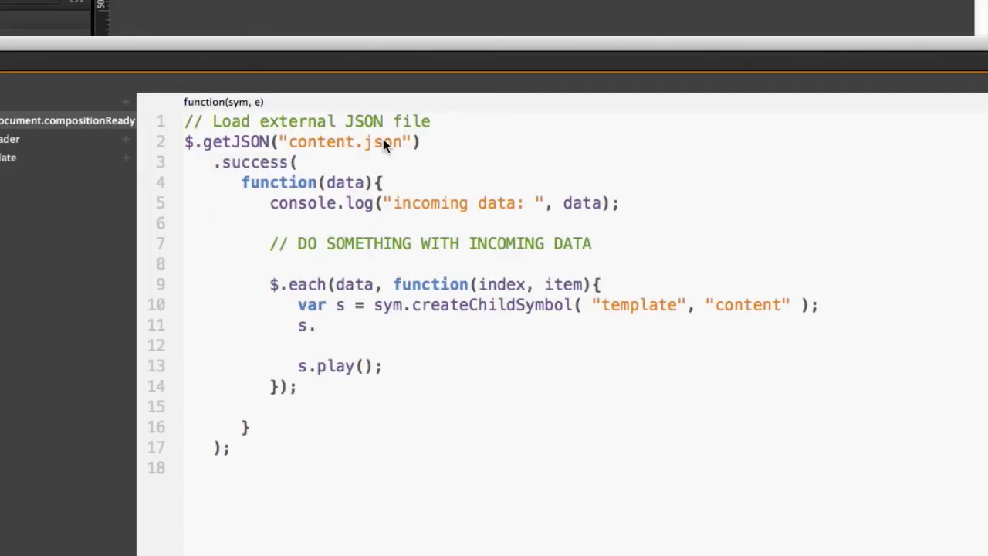
text($("title)
key(End)
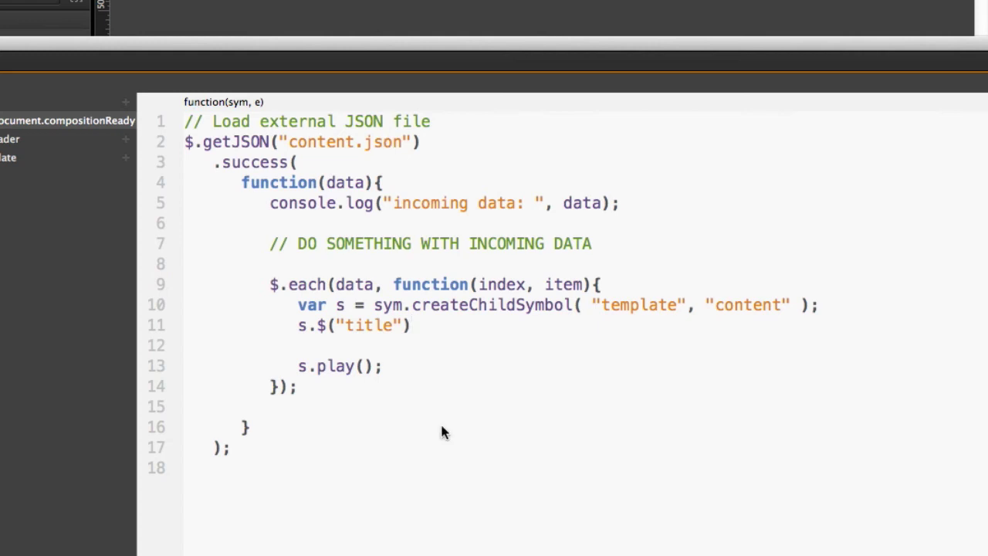
Complete the title line with .html( item.title ); so each template instance gets its title from the data.
drag(317, 325, 414, 325)
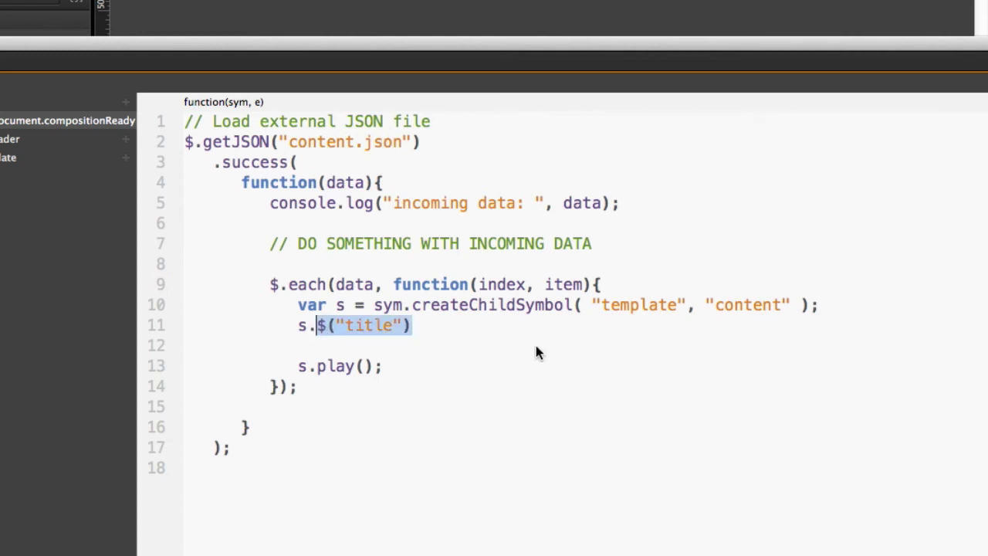
click(481, 326)
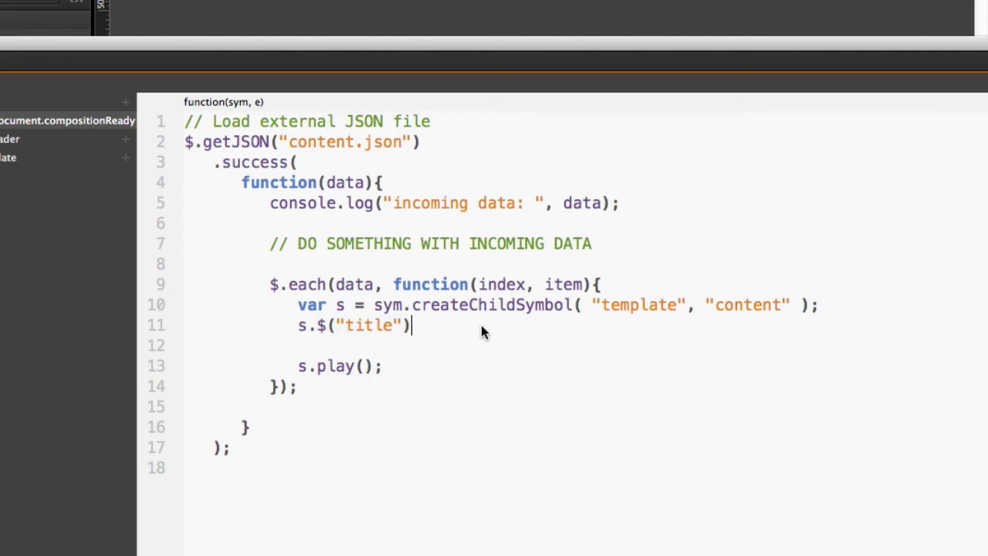
text(.html()
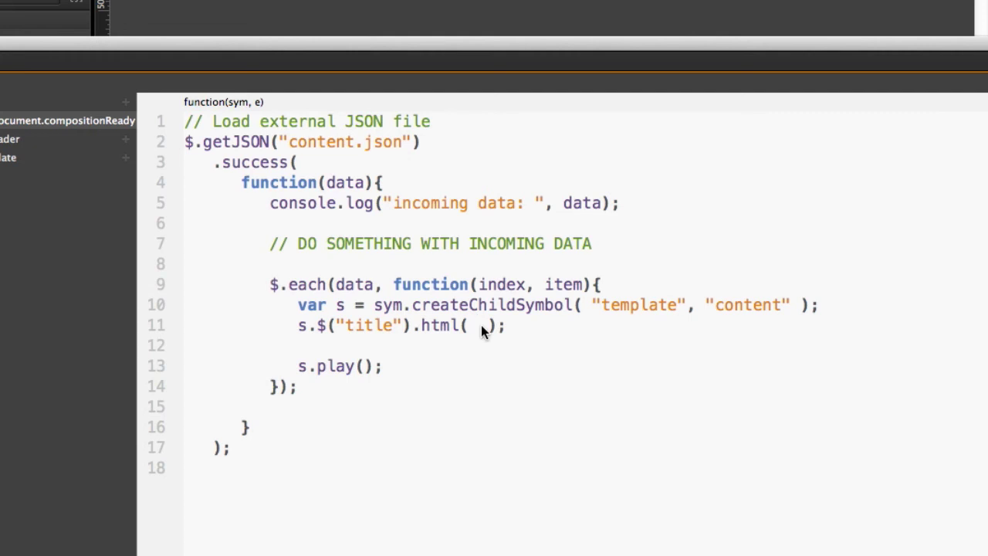
text(item.title)
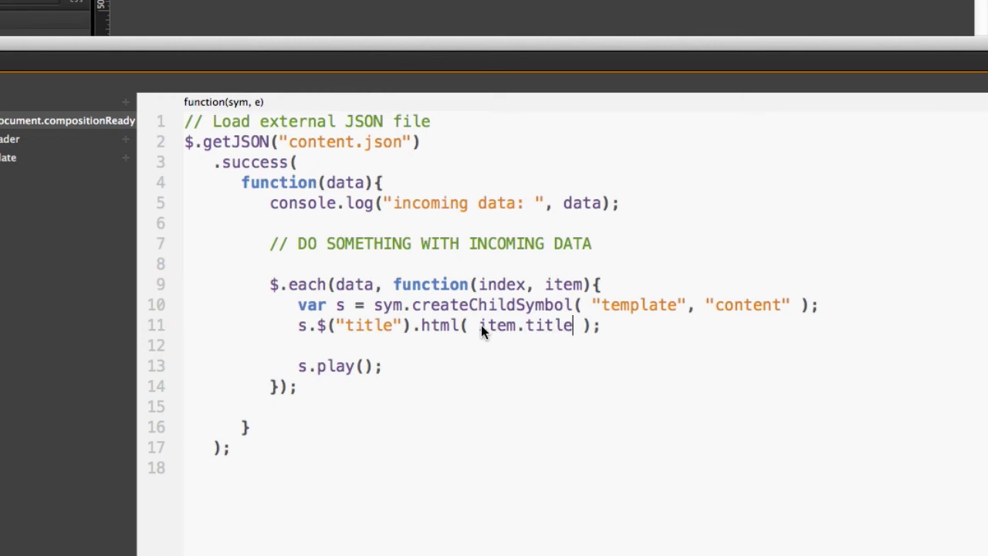
key(Right)
key(Right)
Duplicate the title line directly below and change the copy to s.$("description").html( item.description );.
key(Return)
text(s.$("title").html( item.title );)
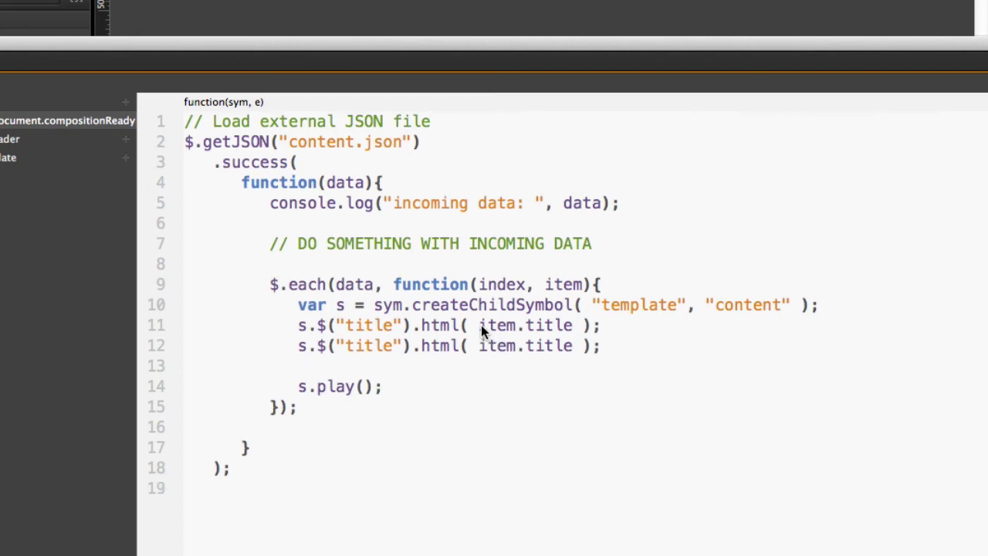
double_click(371, 346)
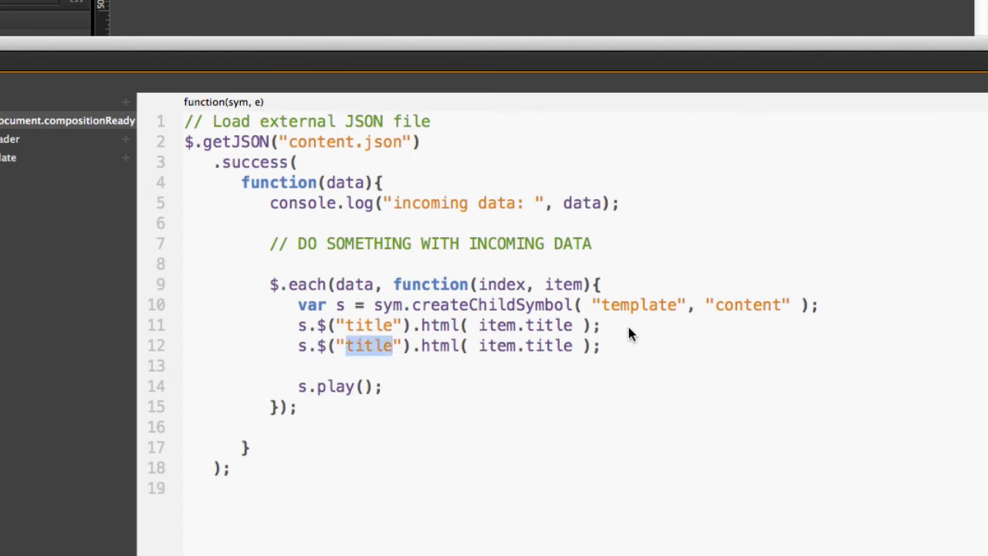
text(description)
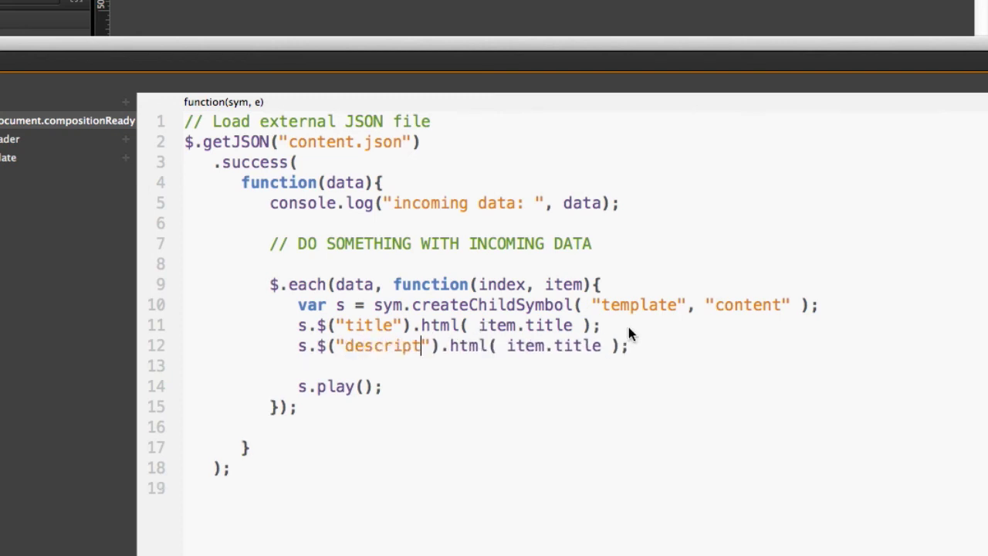
double_click(365, 346)
key(super+c)
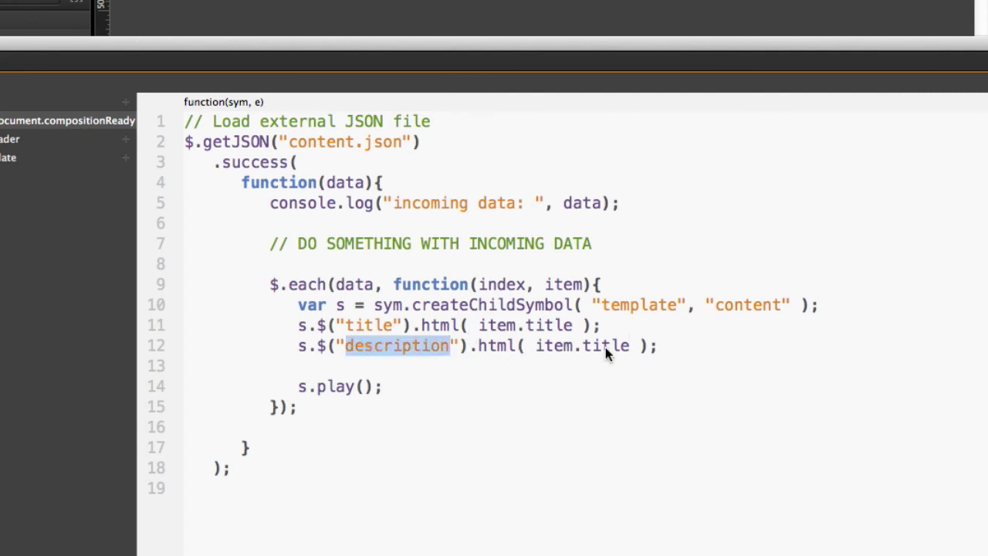
double_click(609, 347)
key(super+v)
Remove the blank line above s.play(), set its argument to index * -500, and preview the composition in Chrome.
click(685, 369)
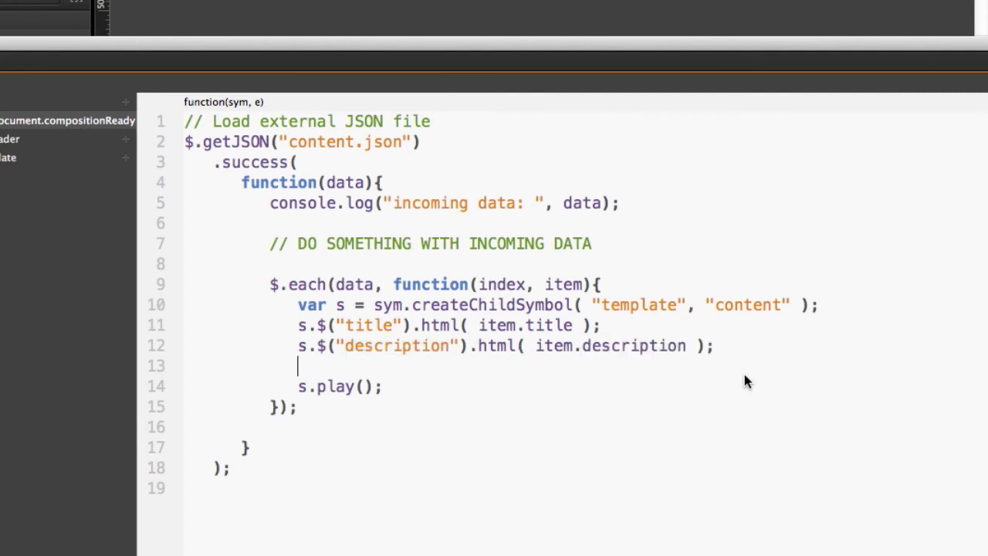
key(BackSpace)
key(BackSpace)
key(Down)
key(Left)
key(Left)
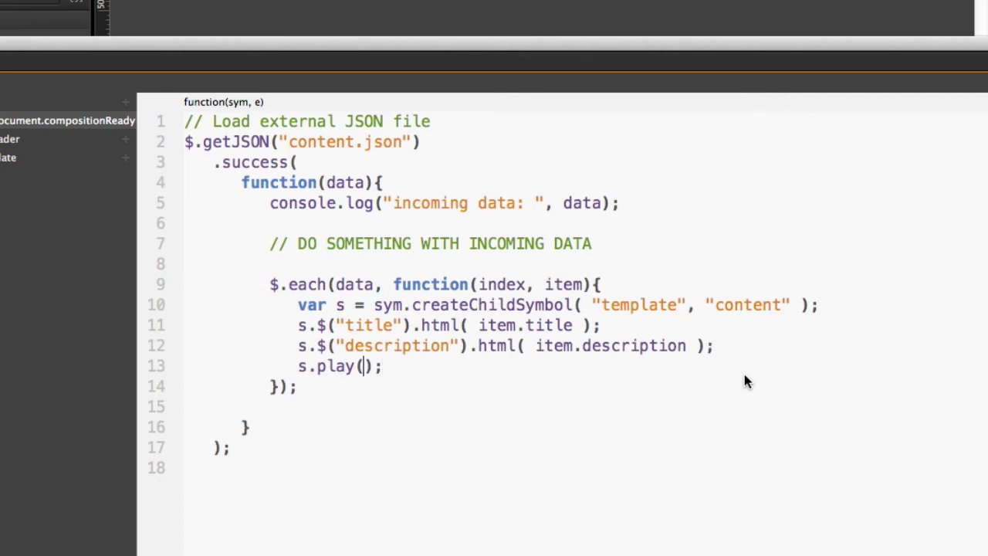
text(index)
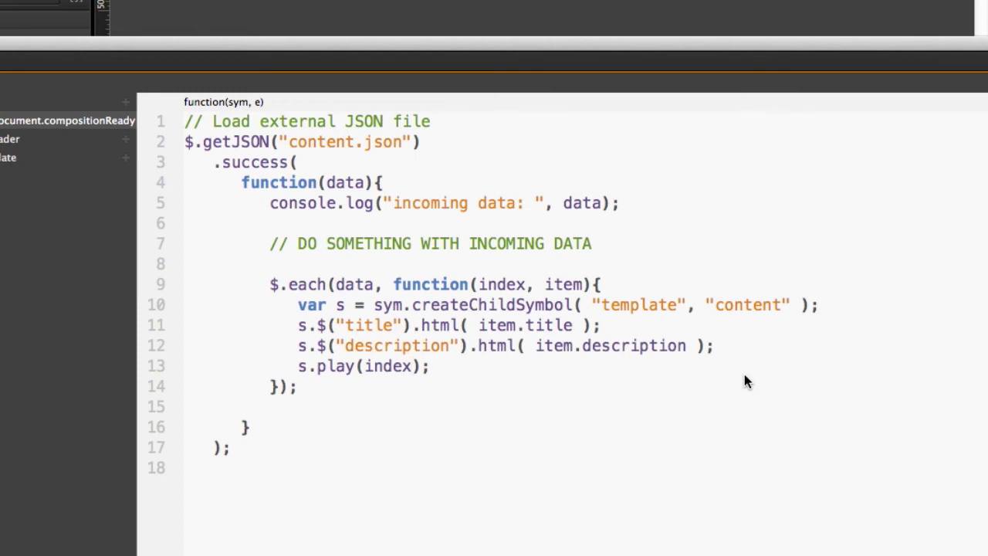
text(+)
key(BackSpace)
text(* -500)
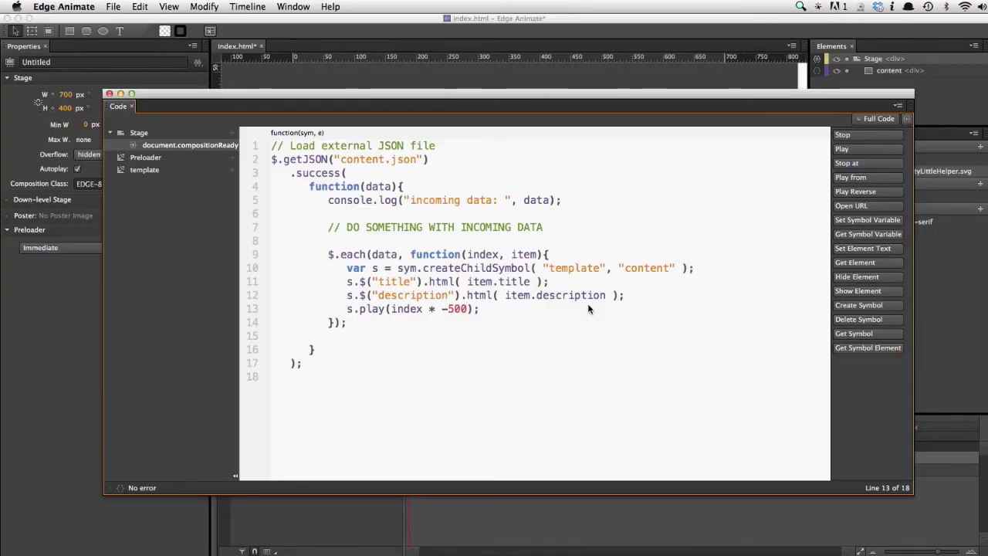
key(super+Return)
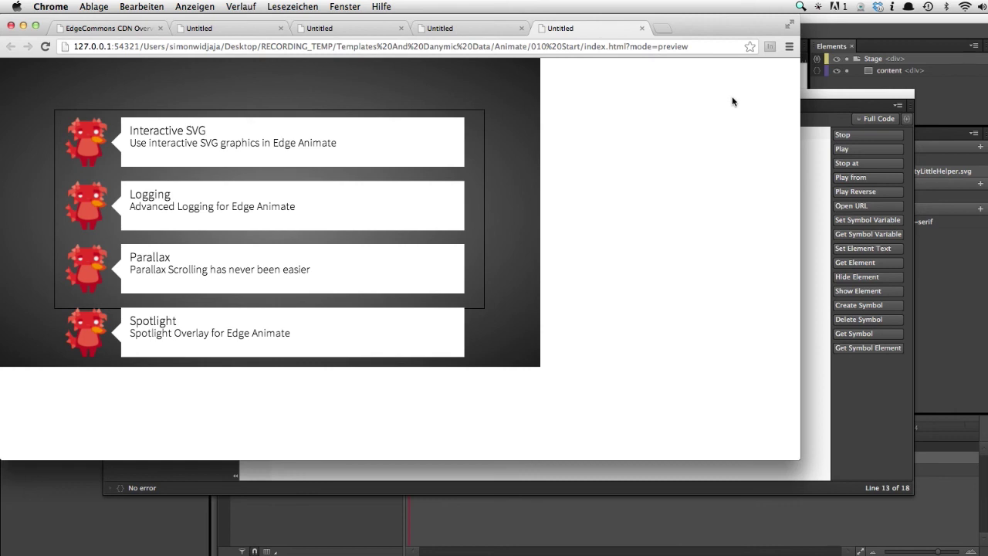
key(super+Tab)
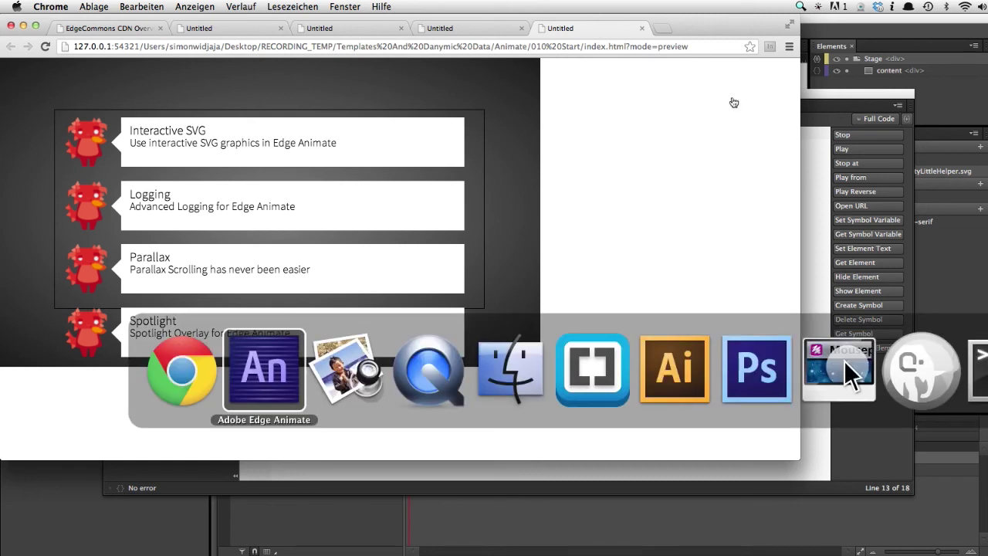
Close the code window and set the content element's overflow to auto.
click(110, 92)
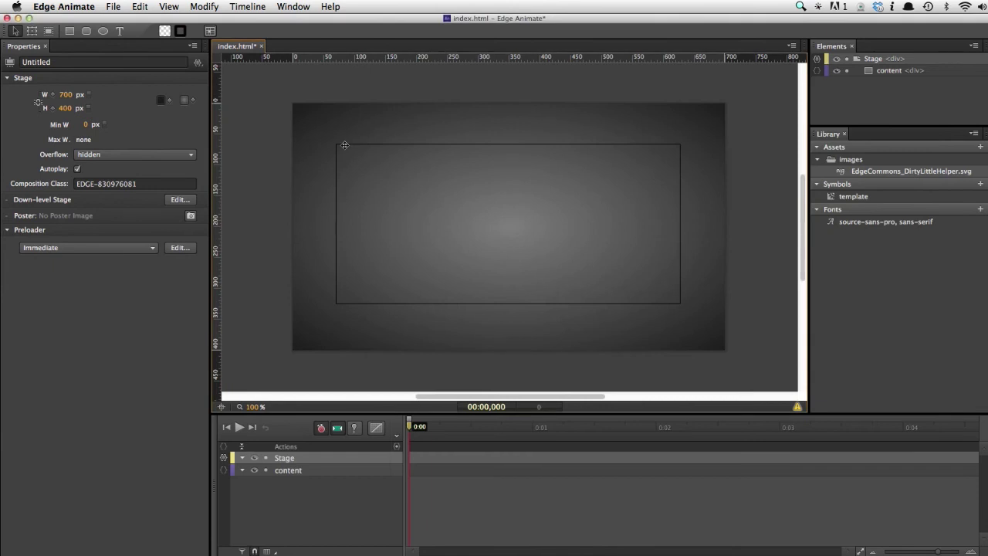
click(391, 189)
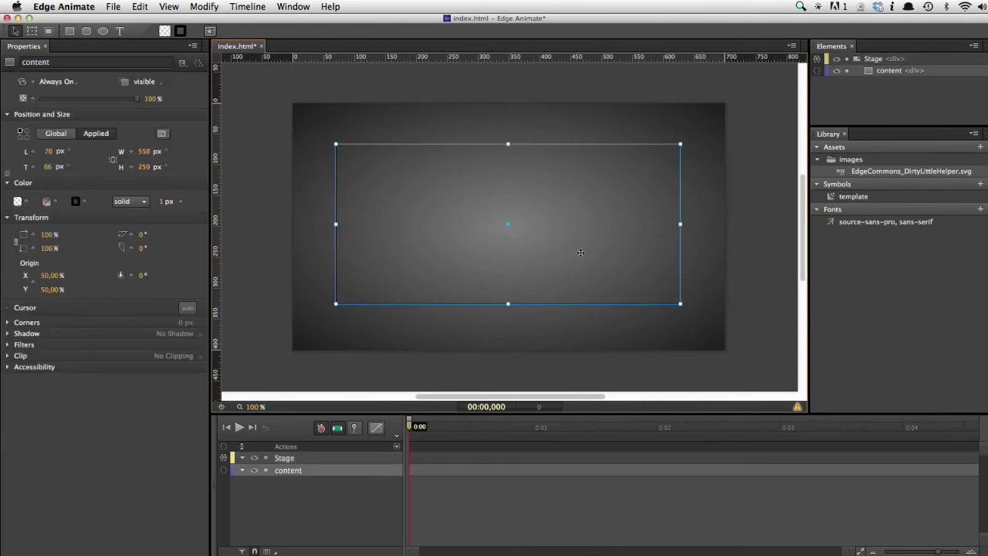
click(157, 84)
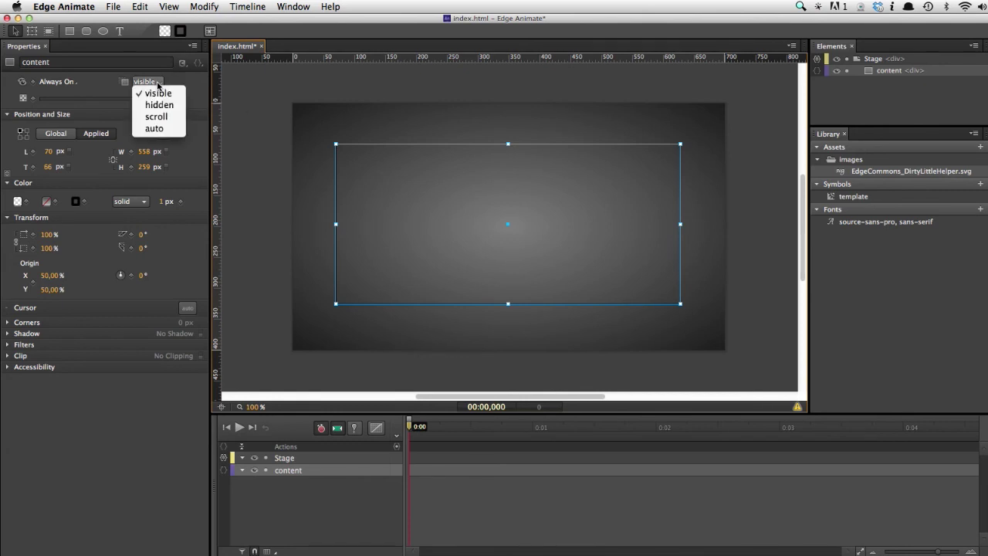
click(155, 128)
click(256, 130)
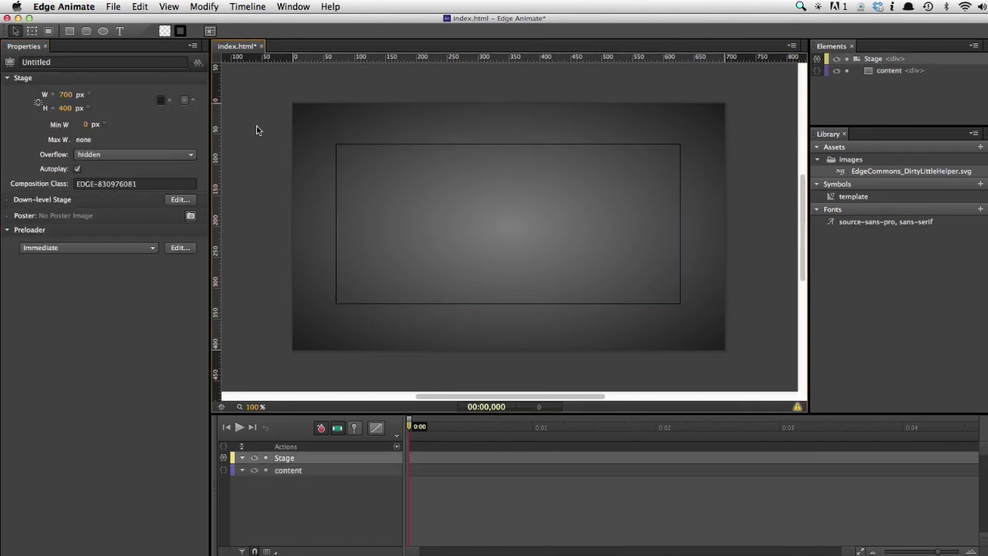
Preview the composition in Chrome, try scrolling the content container, and return to Edge Animate.
key(super+Return)
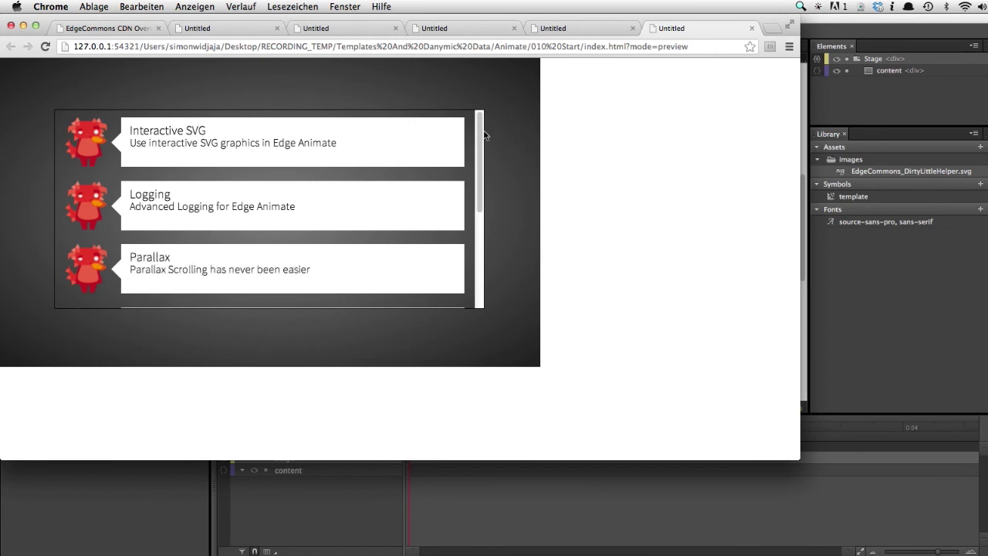
drag(480, 137, 494, 119)
key(super+Tab)
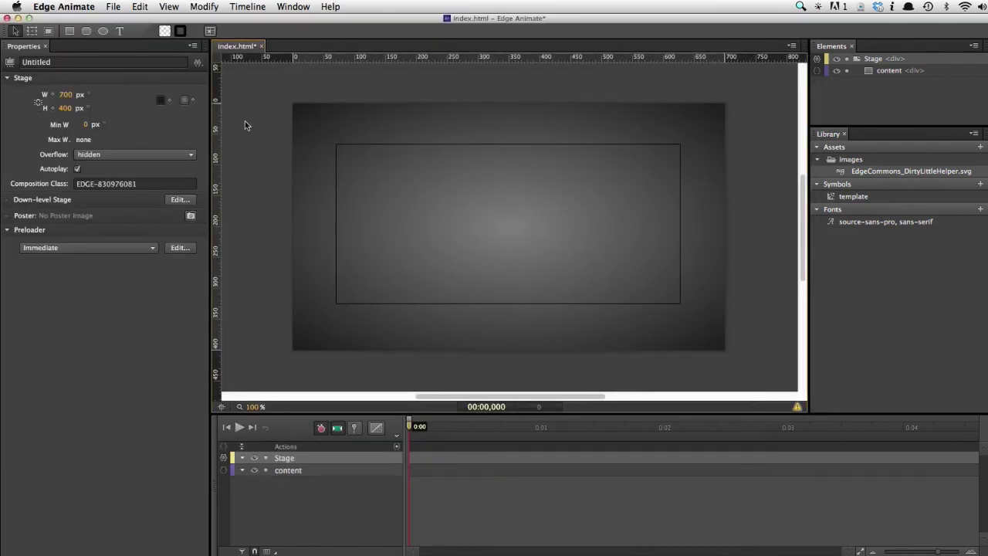
Save and close the current composition and open the recent file 030 Extended/index.html.
key(ctrl+s)
click(261, 46)
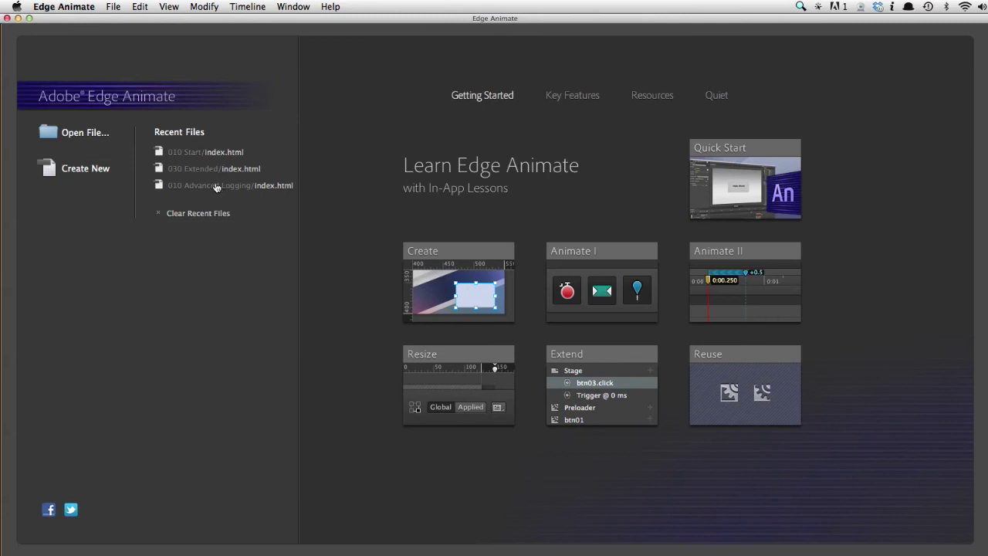
click(208, 170)
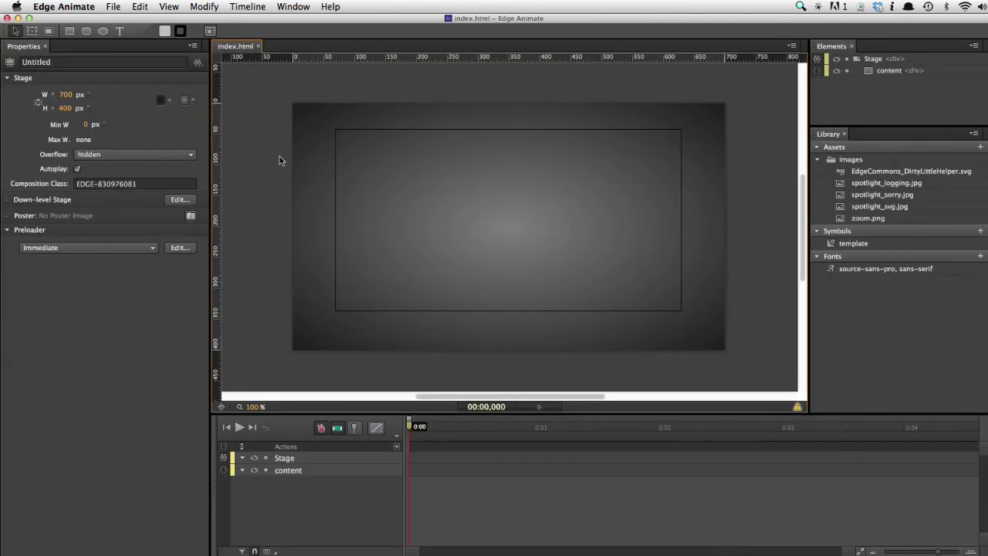
Open the template symbol for editing and scrub its timeline to about 0:02.292 to inspect the zoom callout.
double_click(830, 244)
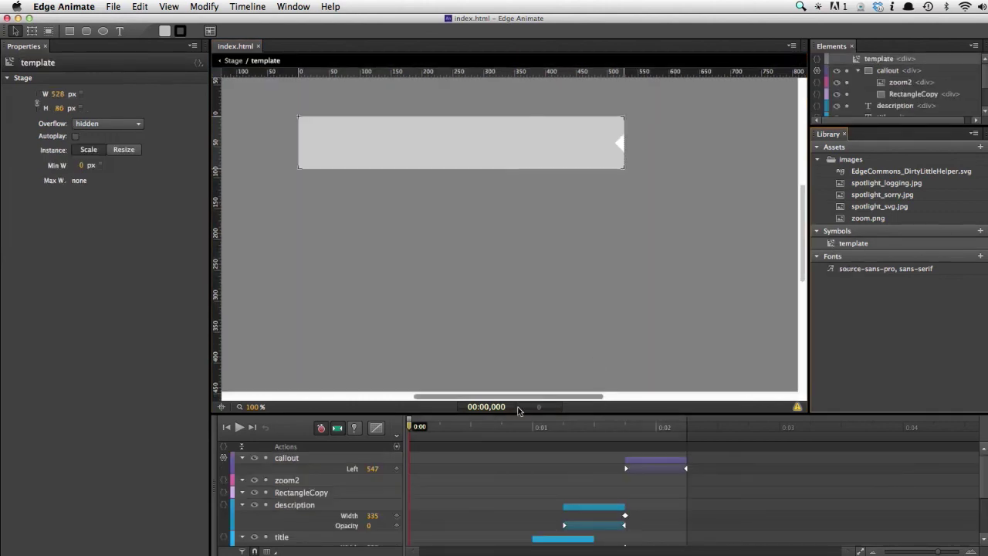
drag(513, 427, 697, 430)
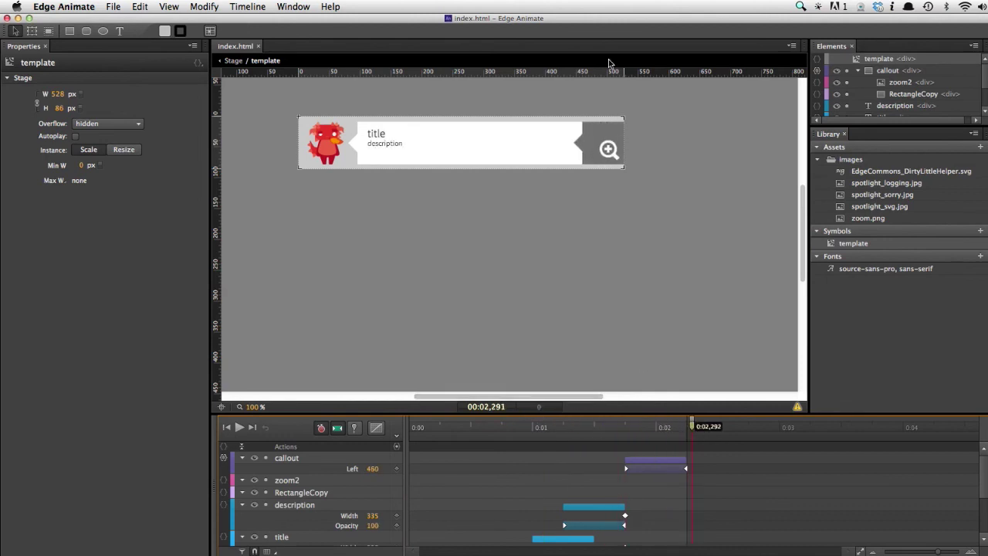
click(598, 122)
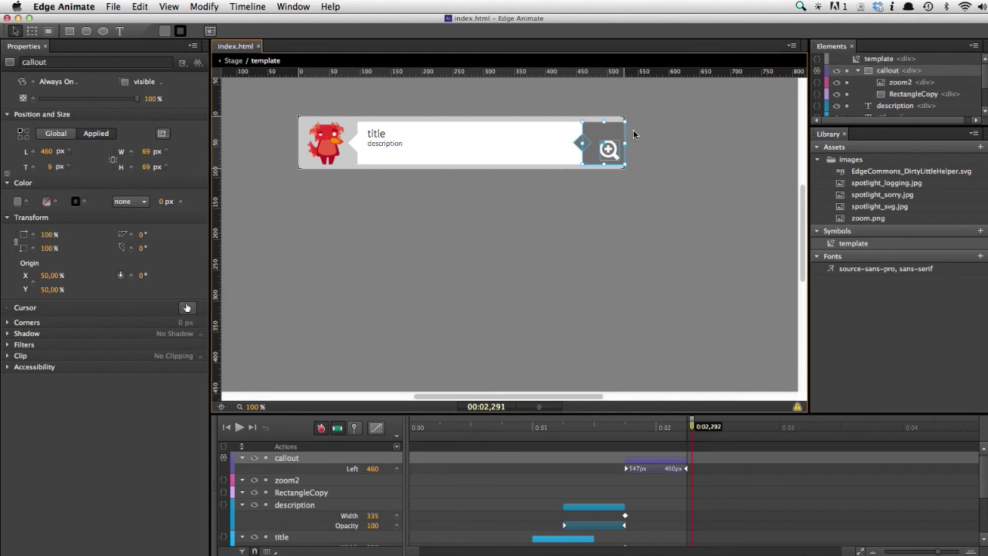
click(554, 101)
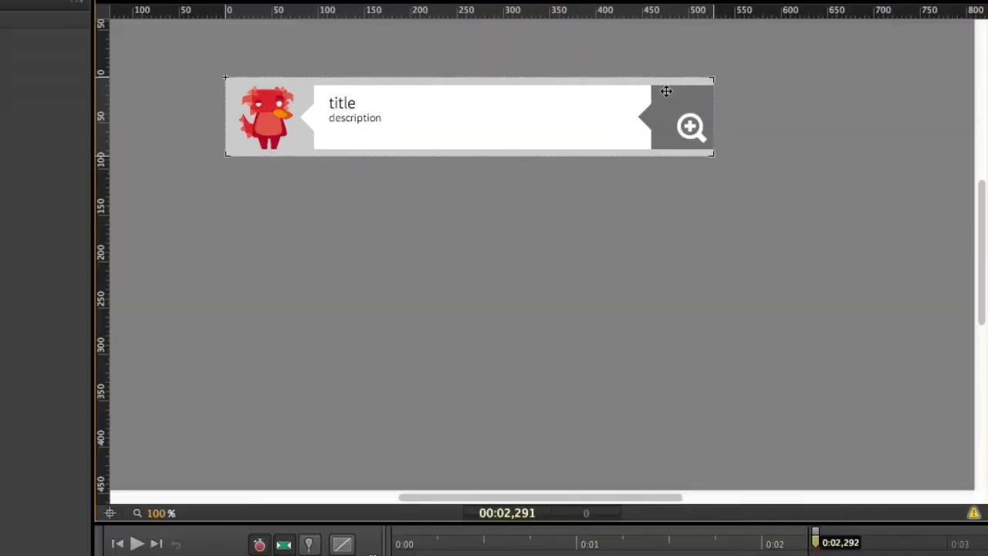
Open the callout element's actions and examine the click code, including the config object, its spotlight source variable and the EC.Spotlight.open call.
click(592, 126)
right_click(595, 129)
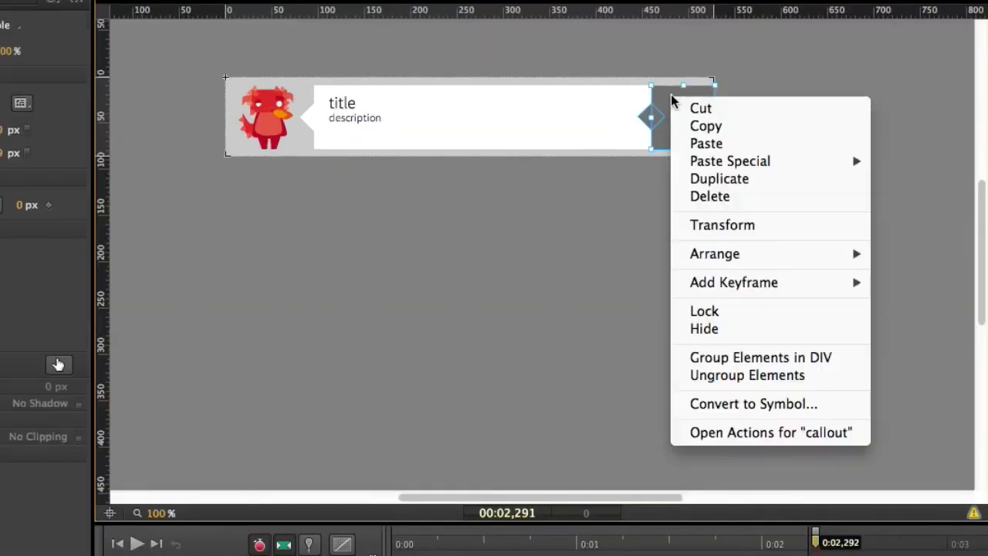
click(721, 432)
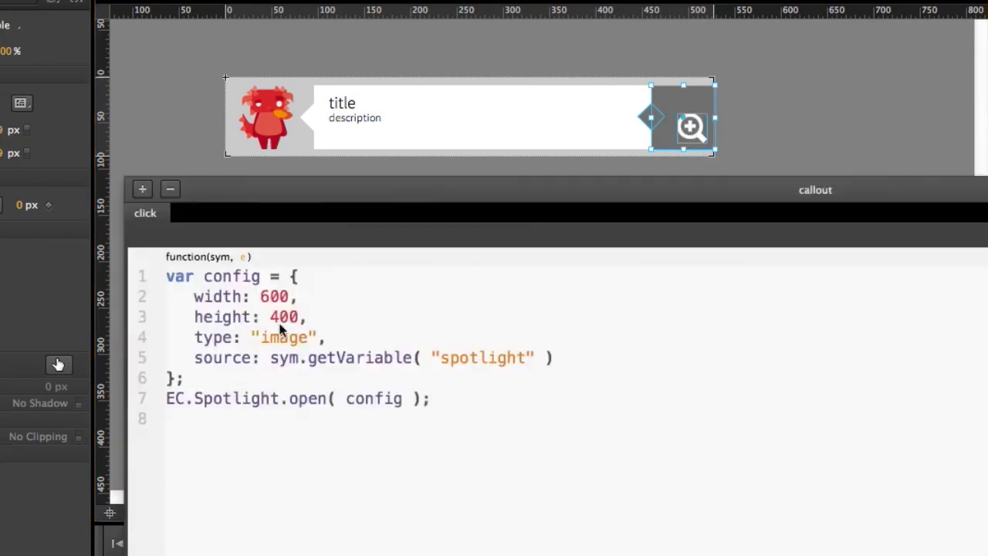
drag(279, 398, 147, 398)
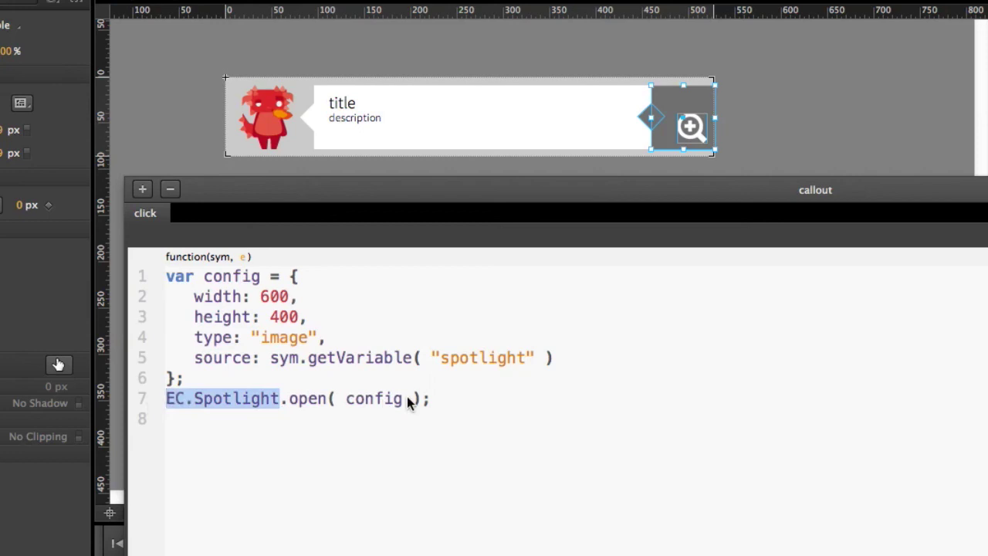
double_click(219, 296)
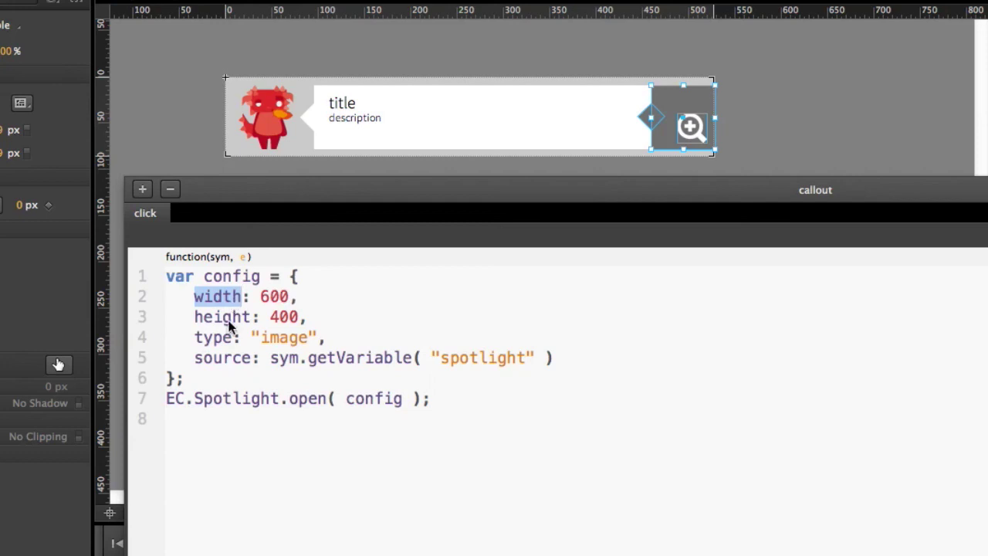
double_click(238, 359)
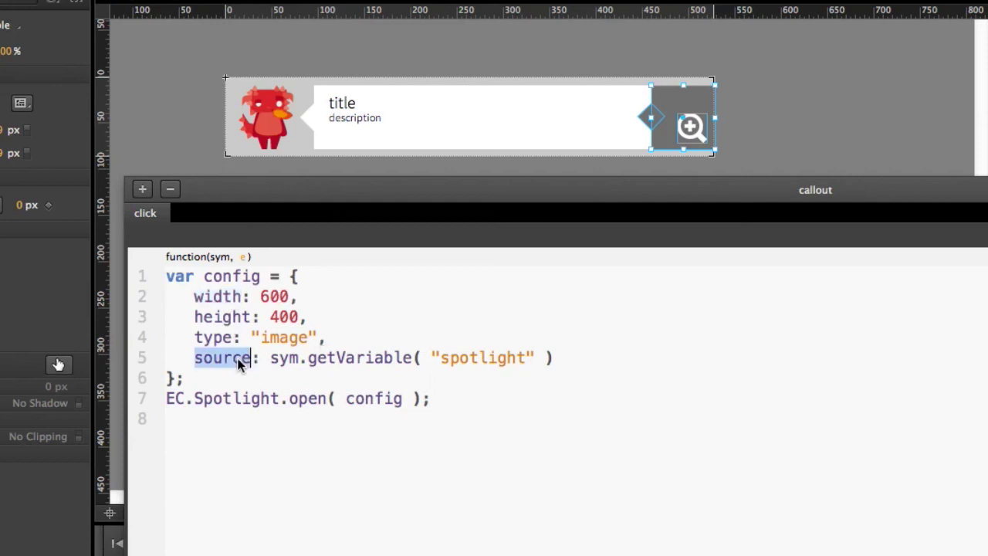
click(290, 359)
drag(270, 359, 588, 392)
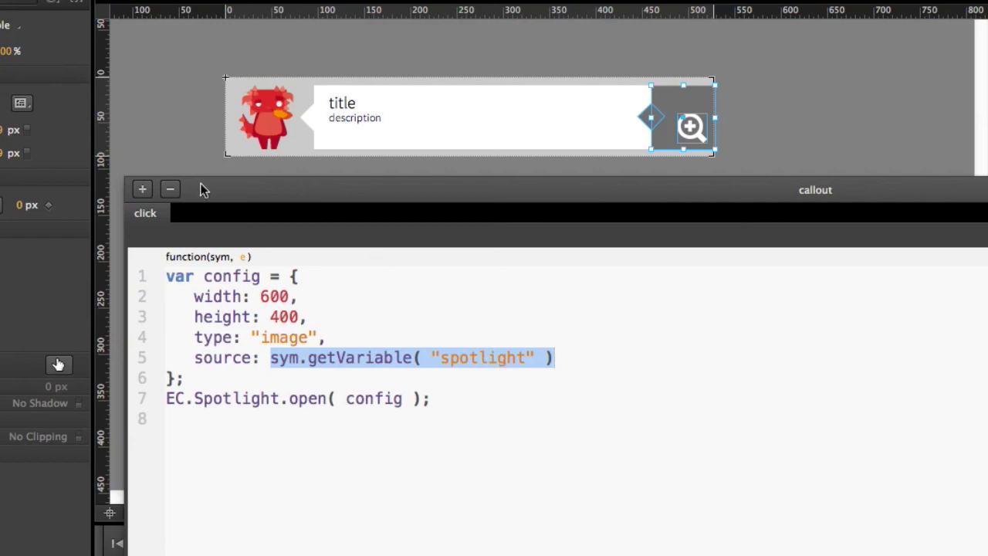
drag(961, 198, 966, 167)
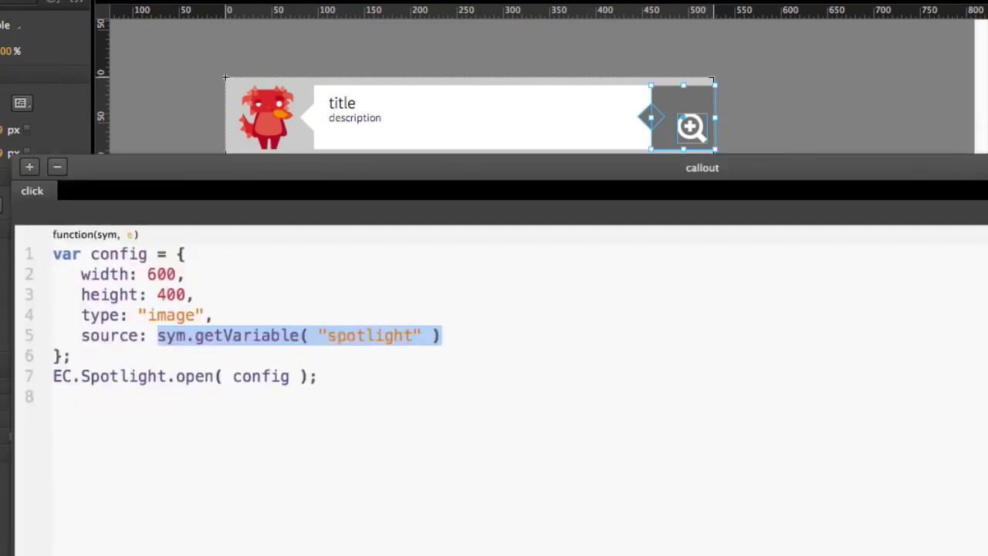
key(Escape)
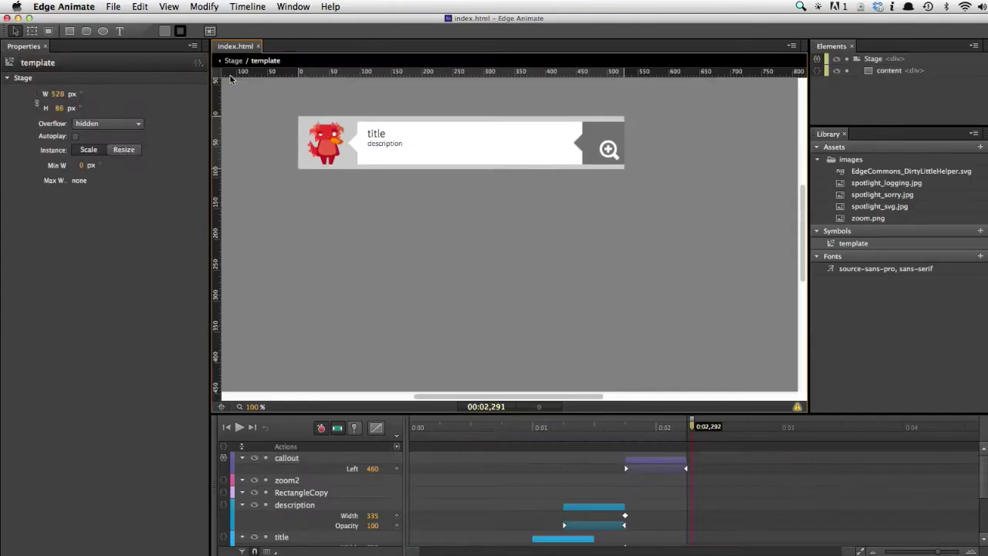
Return to the Stage, open its compositionReady code and examine the yepnope block that loads Edge Commons.
click(248, 55)
key(super+e)
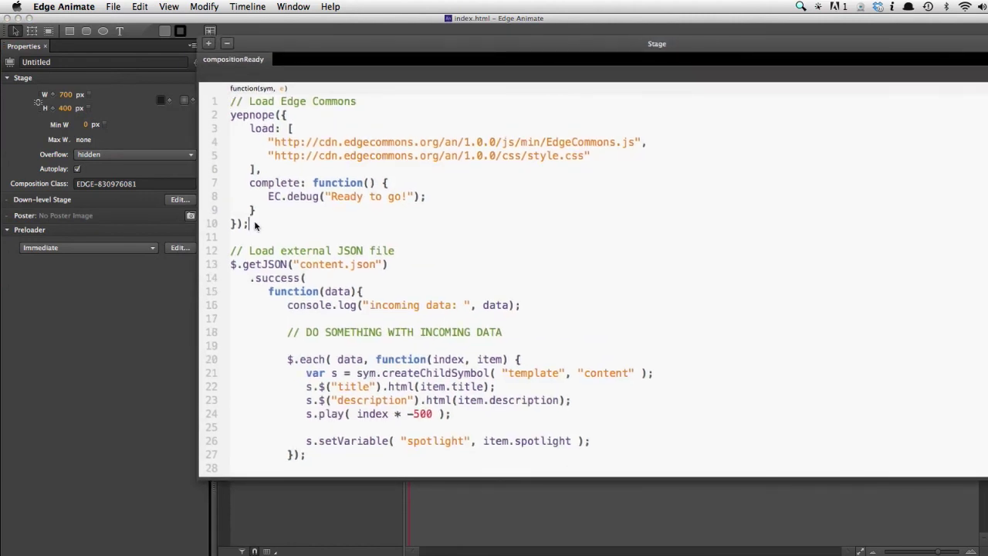
drag(250, 224, 220, 97)
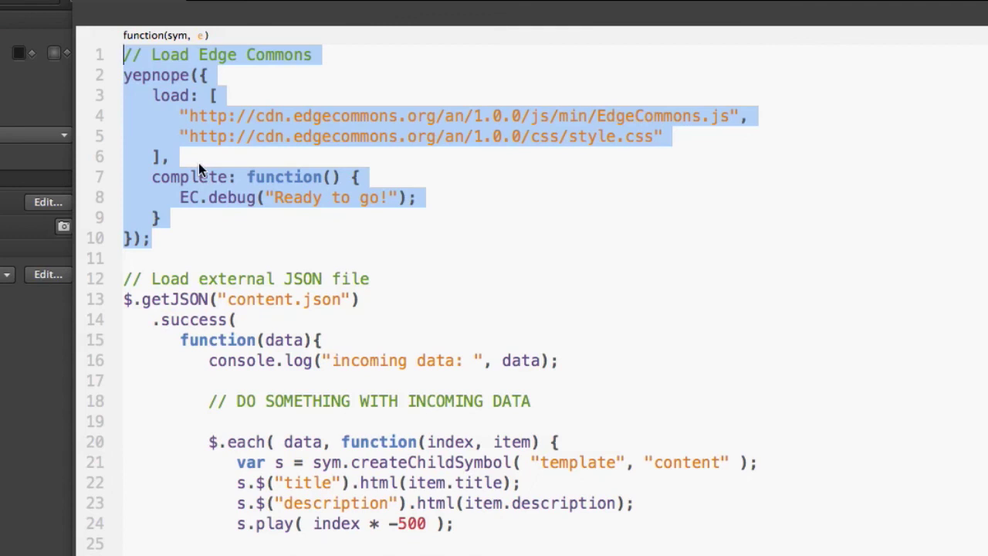
drag(261, 118, 437, 116)
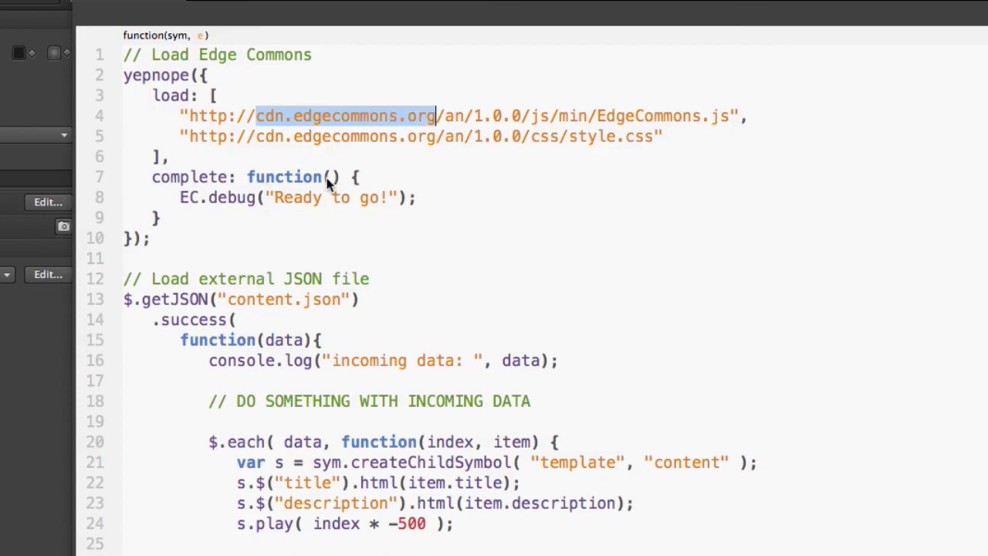
click(417, 136)
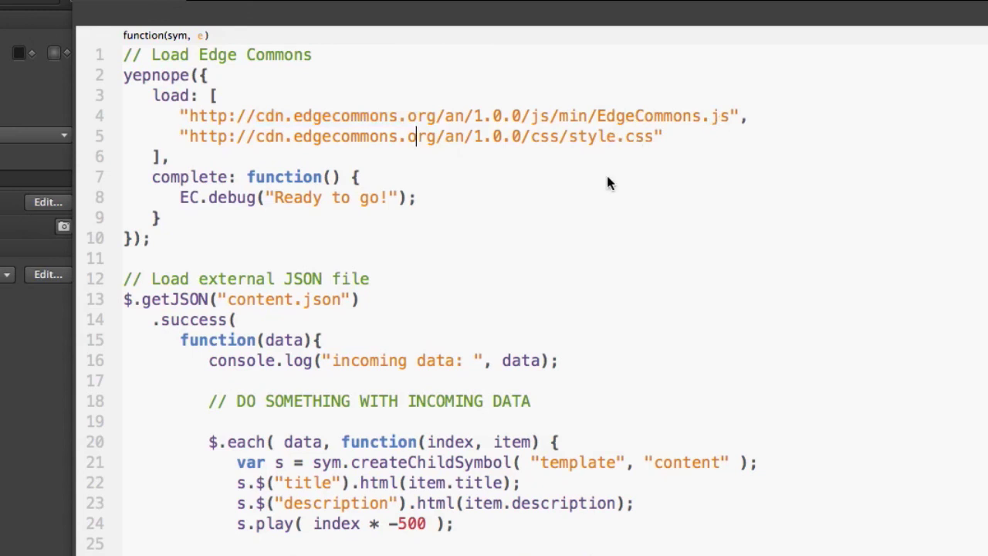
scroll(579, 197, down, 1)
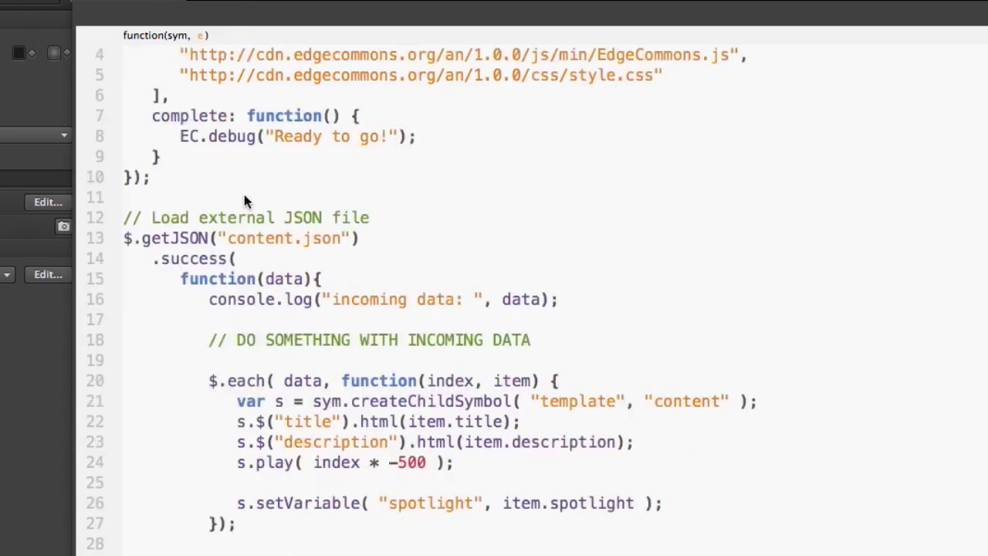
Examine the s.setVariable line in the getJSON loop, highlighting the "spotlight" variable name and the item.spotlight value.
click(361, 483)
drag(237, 503, 672, 503)
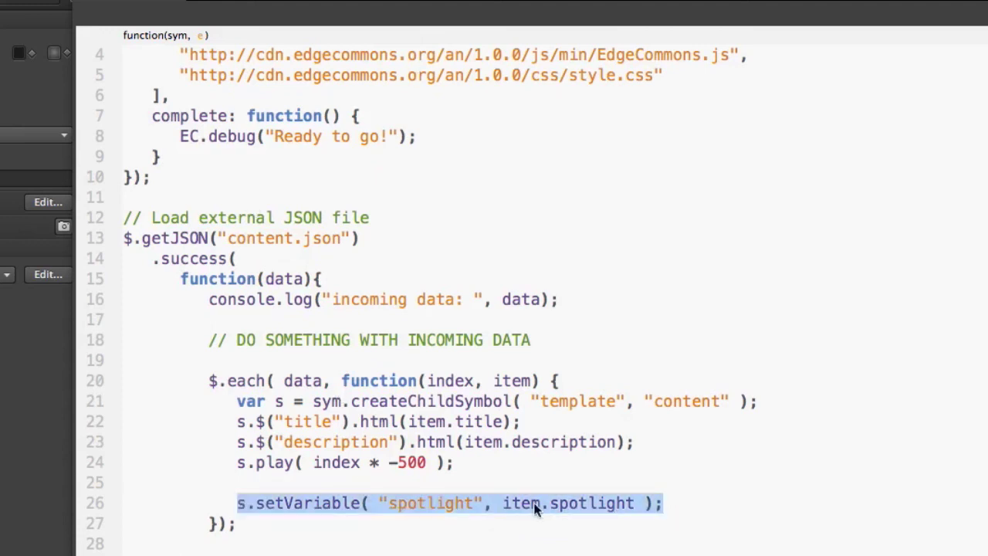
click(417, 506)
double_click(417, 505)
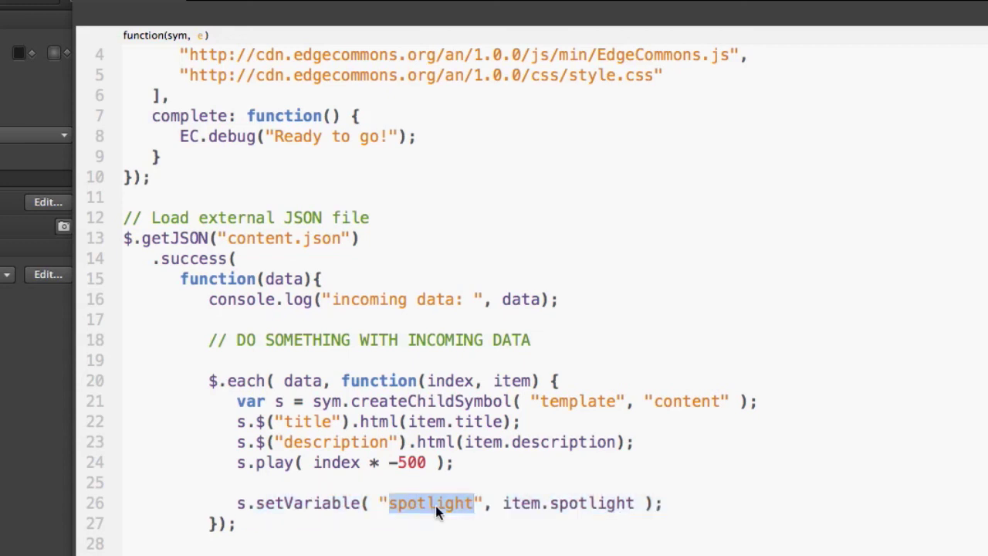
drag(502, 503, 636, 503)
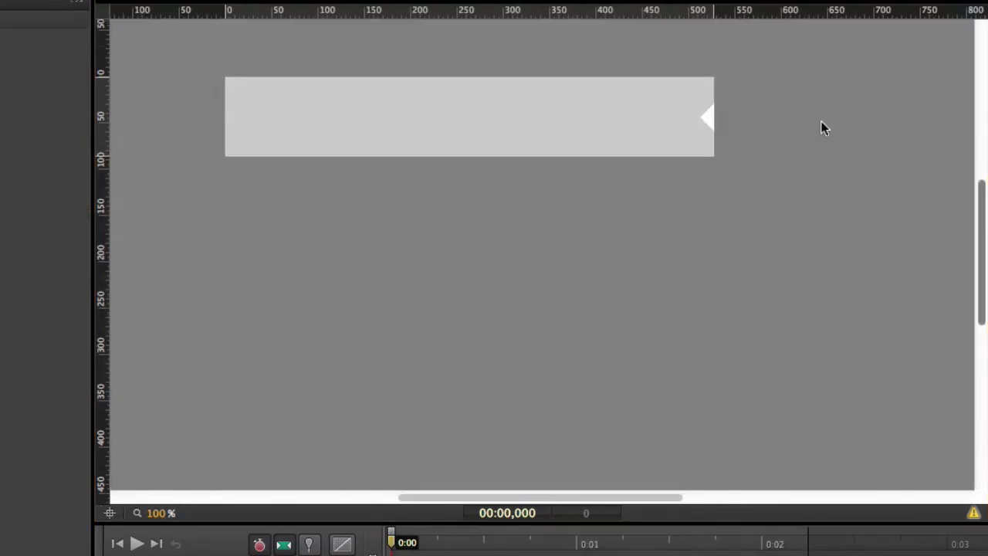
Move the template timeline to 0:02.250, reopen the callout's actions and examine the config's source property with sym.getVariable("spotlight").
click(809, 539)
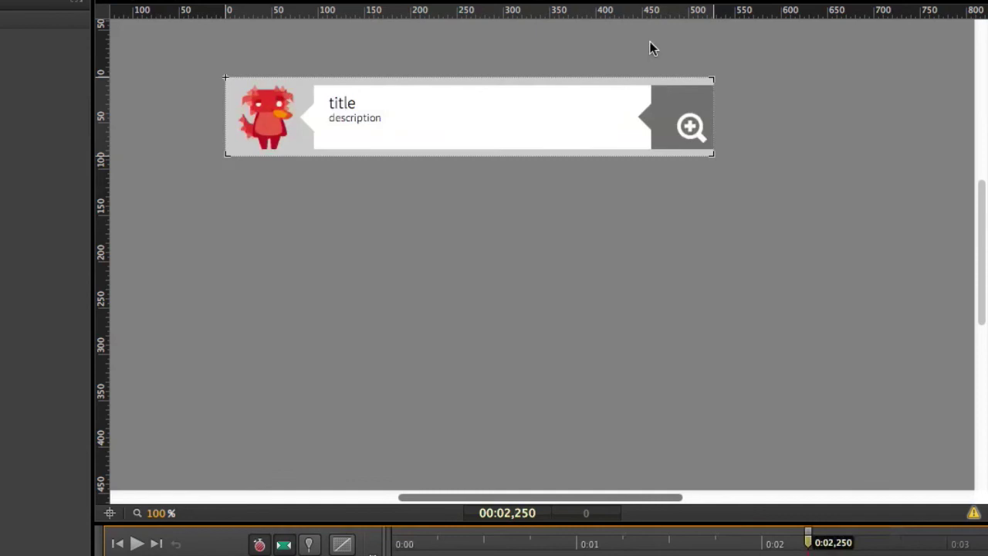
right_click(666, 91)
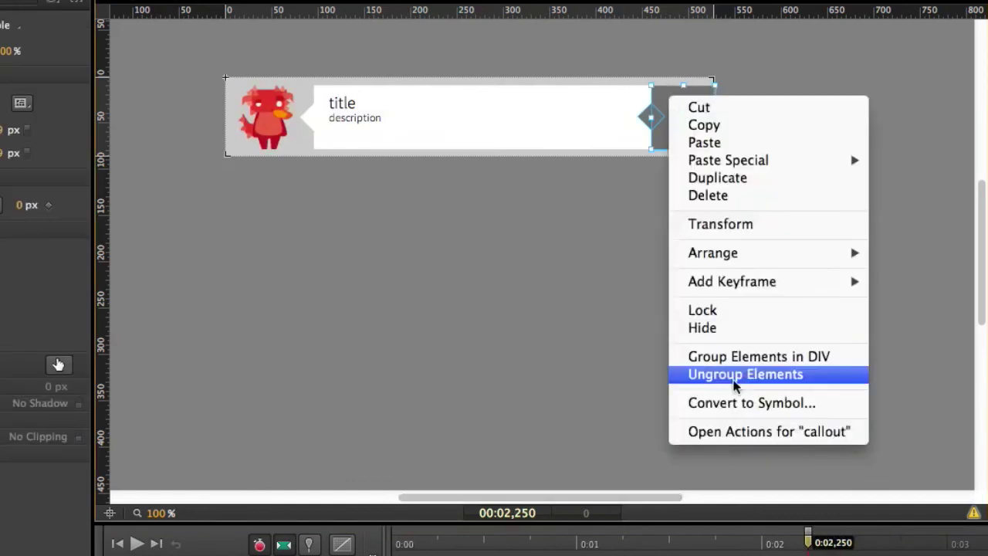
click(727, 432)
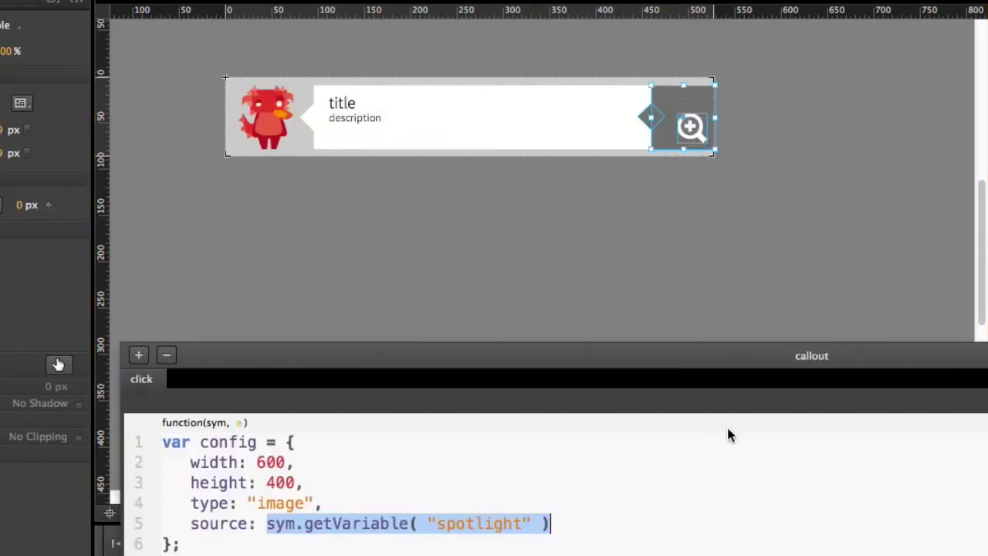
drag(581, 360, 581, 197)
drag(557, 352, 268, 354)
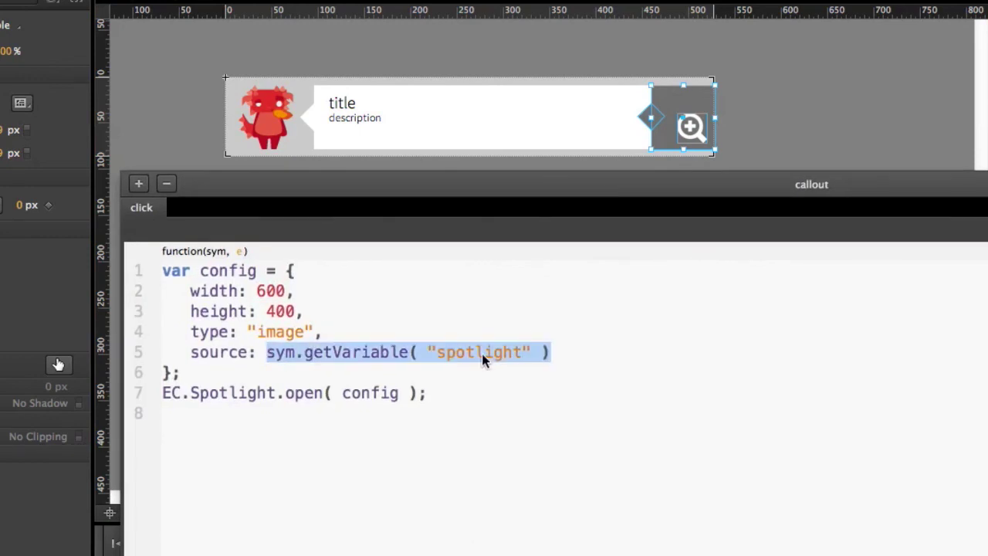
double_click(226, 353)
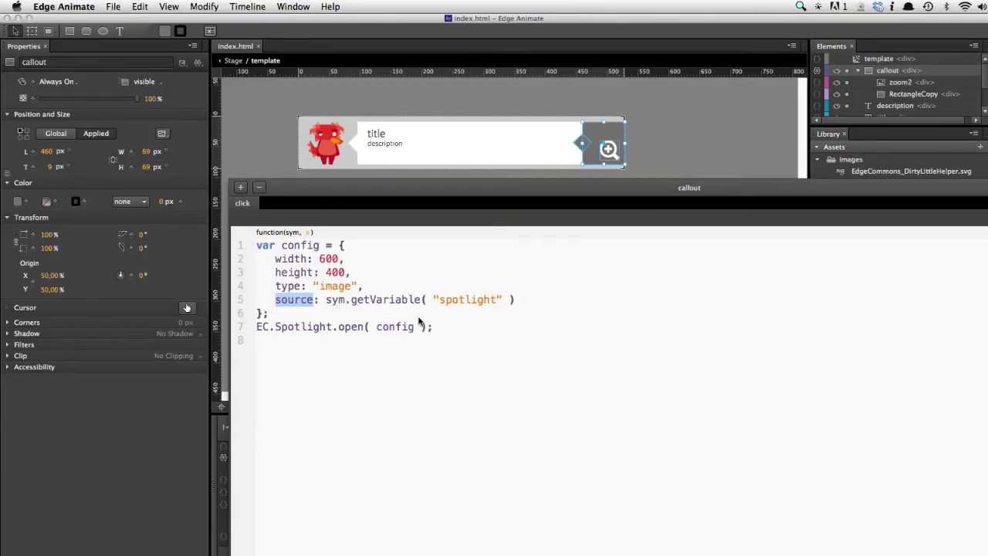
Preview the composition in Chrome and test the Spotlight callouts of the Logging and Interactive SVG entries, closing each image.
key(super+Return)
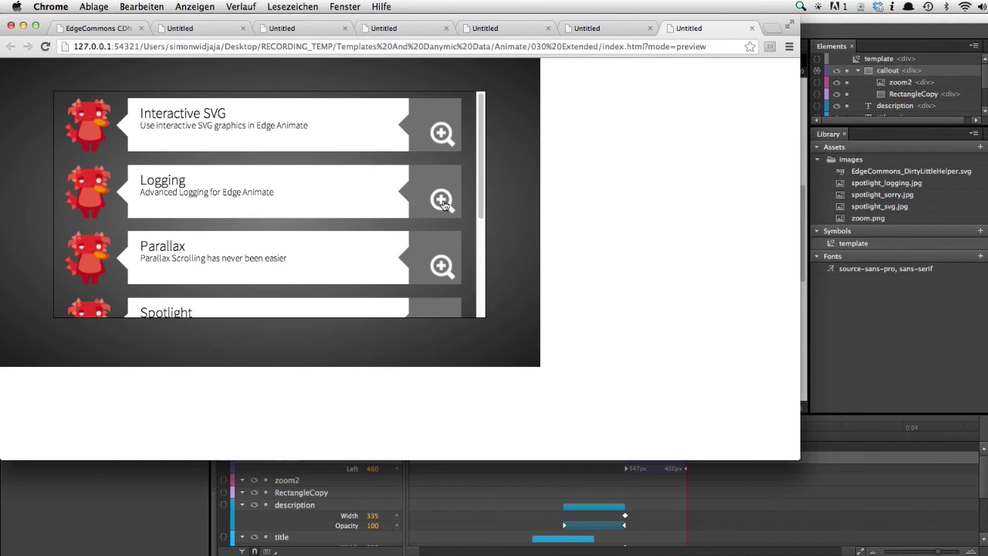
click(443, 200)
click(634, 84)
click(446, 135)
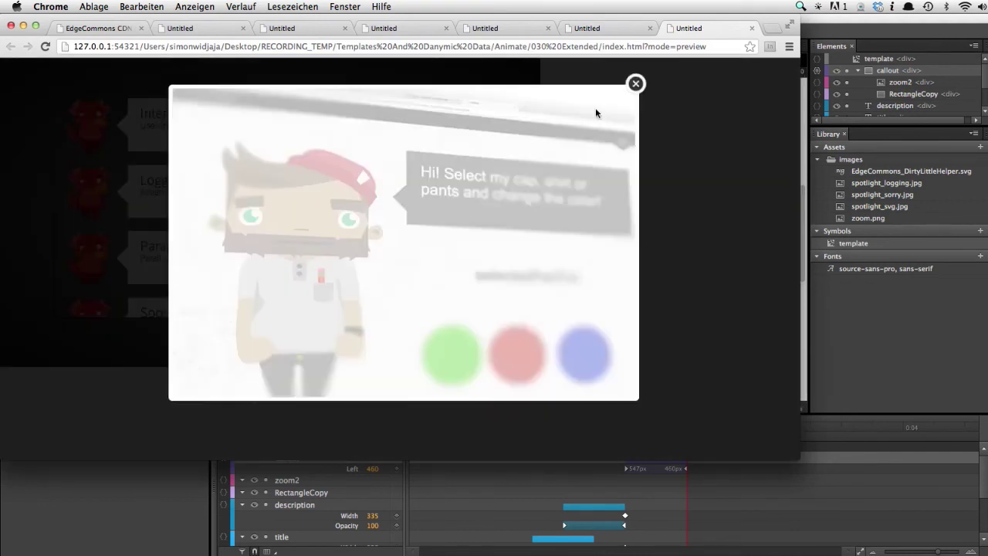
click(636, 85)
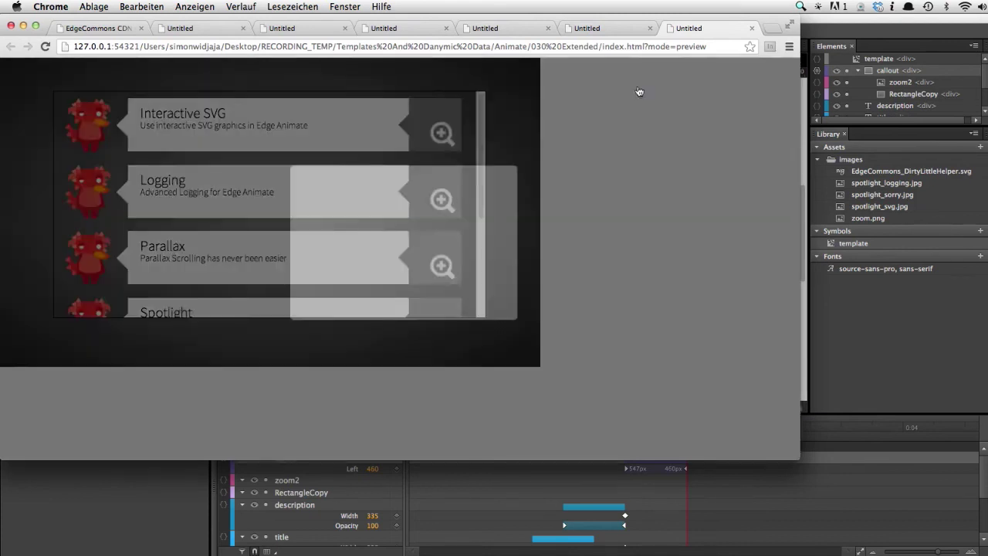